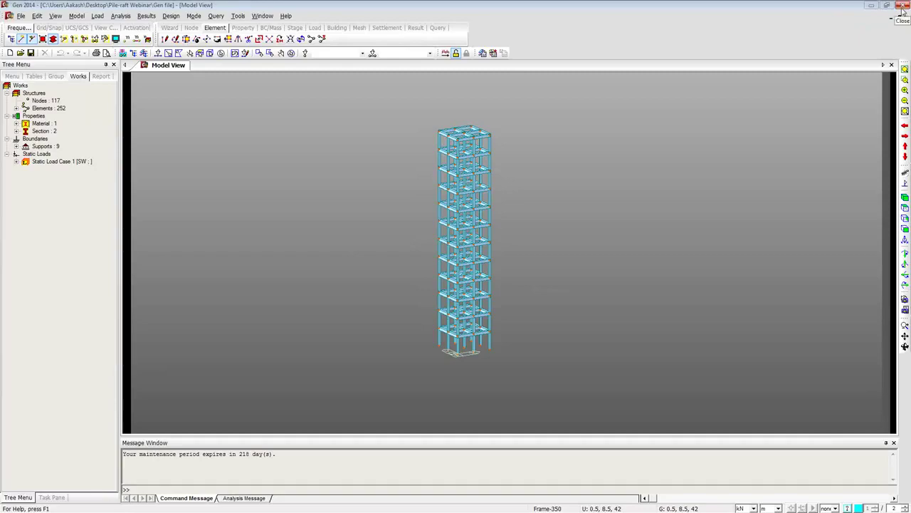
Step: Close the Gen model, switch to GTS NX and create a new 3D project with kN, m and sec units
{"action": "left_click", "coordinate": [901, 9]}
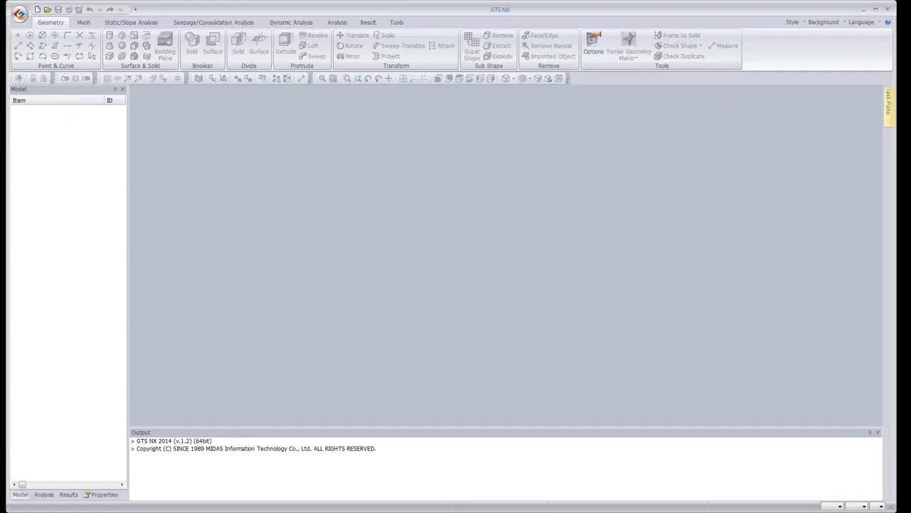
{"action": "left_click", "coordinate": [19, 15]}
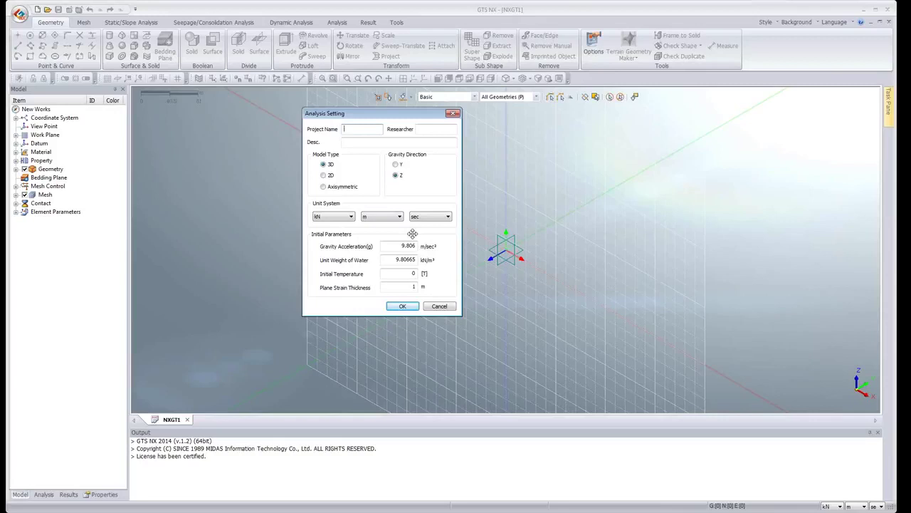
{"action": "left_click", "coordinate": [336, 216]}
{"action": "left_click", "coordinate": [331, 244]}
{"action": "left_click", "coordinate": [410, 306]}
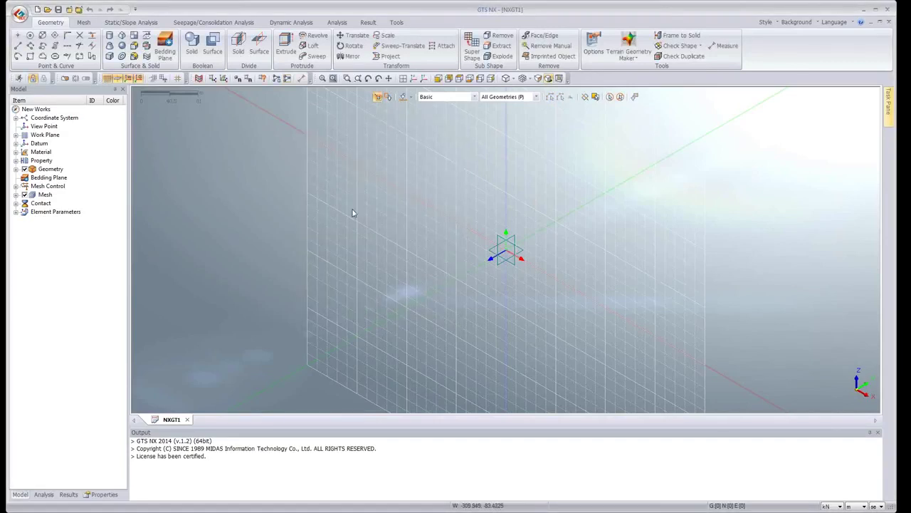
{"action": "left_click", "coordinate": [840, 506]}
{"action": "left_click", "coordinate": [840, 505]}
Step: Import the MIDAS text file "Gen file.mxt" from the Pile-raft Webinar folder
{"action": "left_click", "coordinate": [19, 14]}
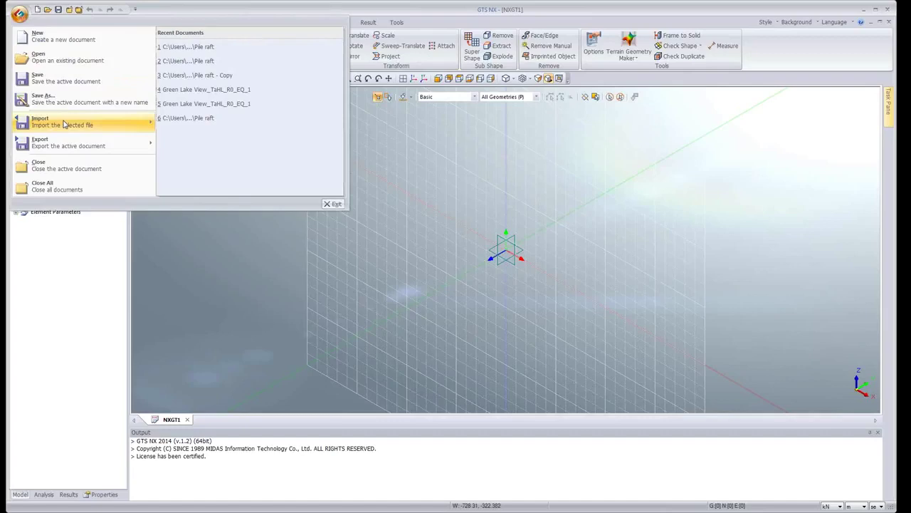
{"action": "mouse_move", "coordinate": [63, 125]}
{"action": "left_click", "coordinate": [187, 129]}
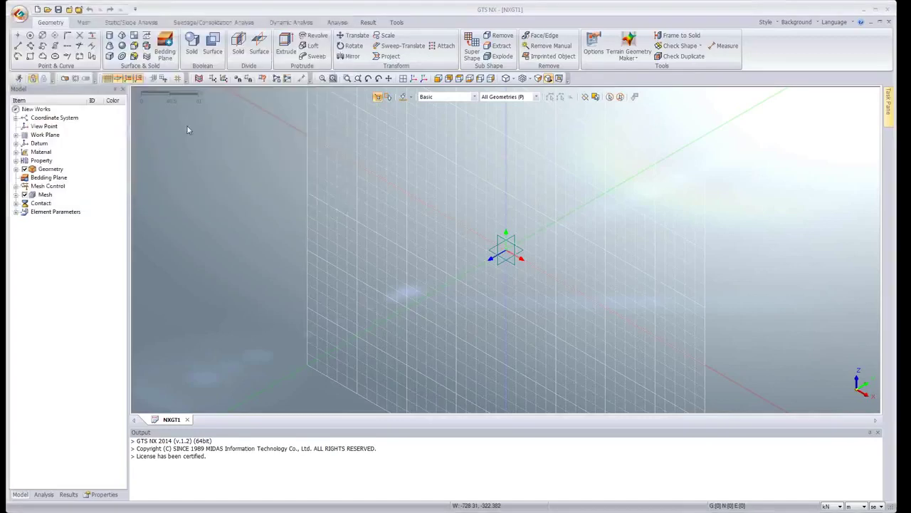
{"action": "left_click", "coordinate": [119, 80]}
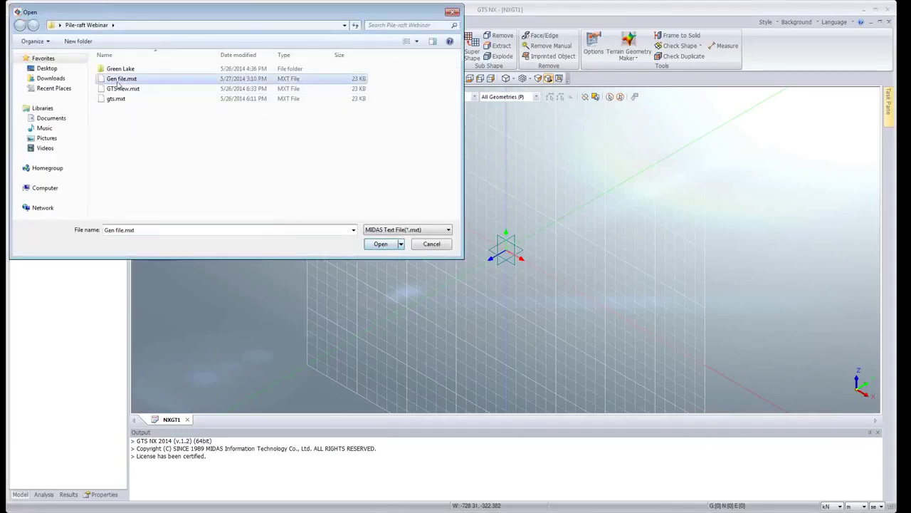
{"action": "left_click", "coordinate": [379, 244]}
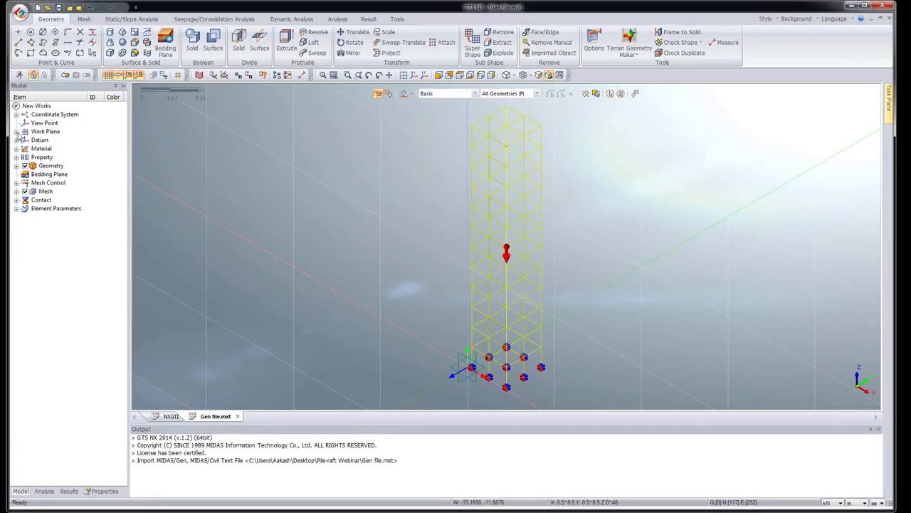
Step: Turn on the section display of the Column and beam 1D properties
{"action": "left_click", "coordinate": [16, 158]}
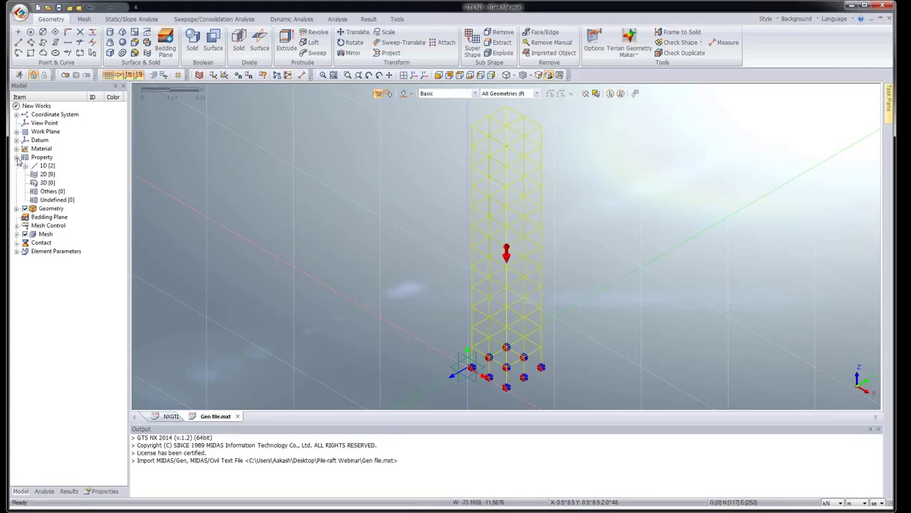
{"action": "left_click", "coordinate": [25, 165]}
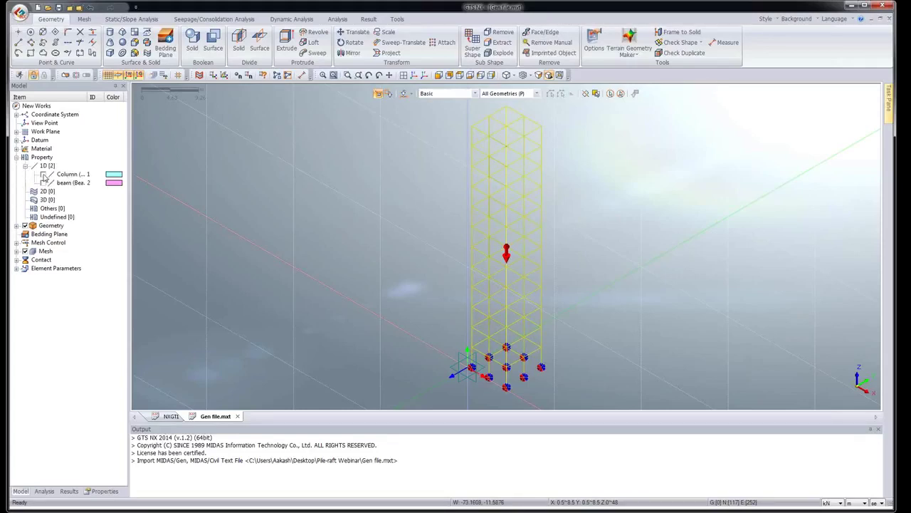
{"action": "left_click", "coordinate": [43, 174]}
{"action": "left_click", "coordinate": [44, 183]}
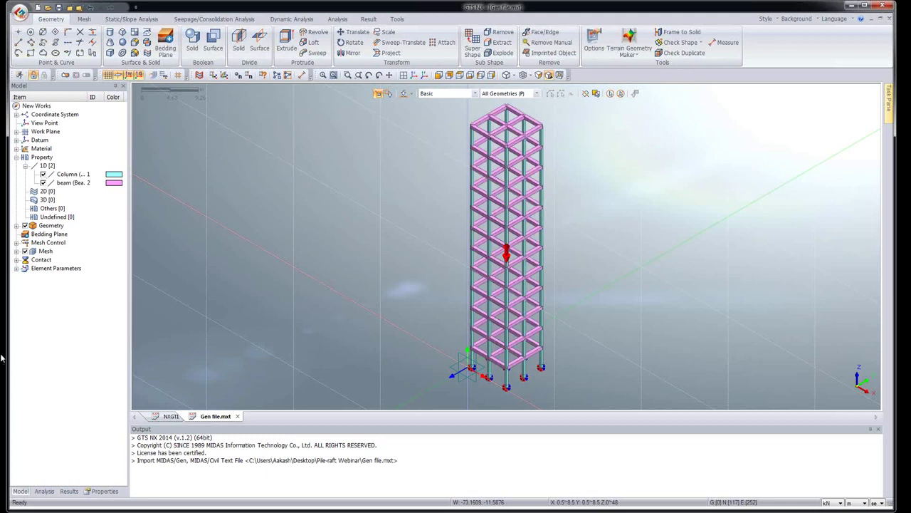
Step: Delete the imported boundary conditions so the column bases carry no supports, and return to the model tree
{"action": "left_click", "coordinate": [48, 491]}
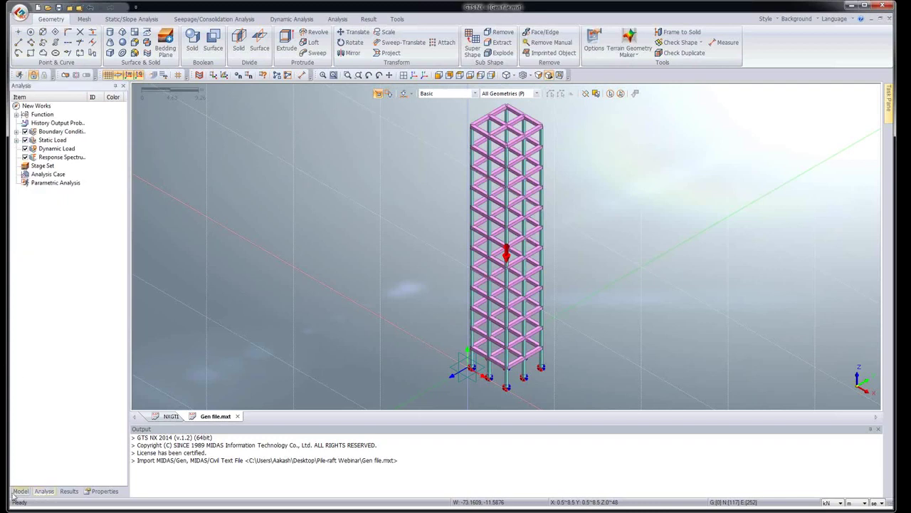
{"action": "left_click", "coordinate": [20, 492]}
{"action": "left_click", "coordinate": [47, 492]}
{"action": "left_click", "coordinate": [69, 492]}
{"action": "left_click", "coordinate": [44, 492]}
{"action": "left_click", "coordinate": [16, 131]}
{"action": "left_click", "coordinate": [60, 140]}
{"action": "key", "text": "Delete"}
{"action": "left_click", "coordinate": [22, 491]}
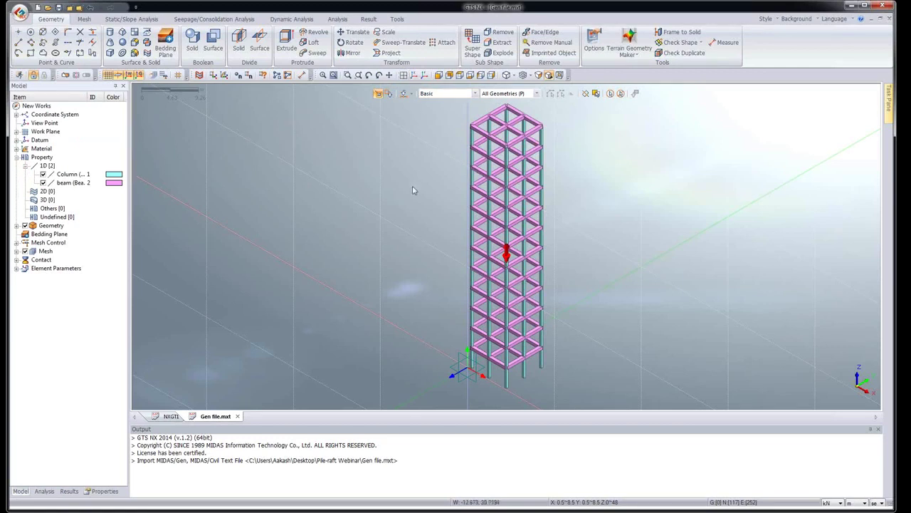
Step: Reset the work plane to the global coordinate system
{"action": "scroll", "coordinate": [416, 174], "scroll_direction": "down", "scroll_amount": 3}
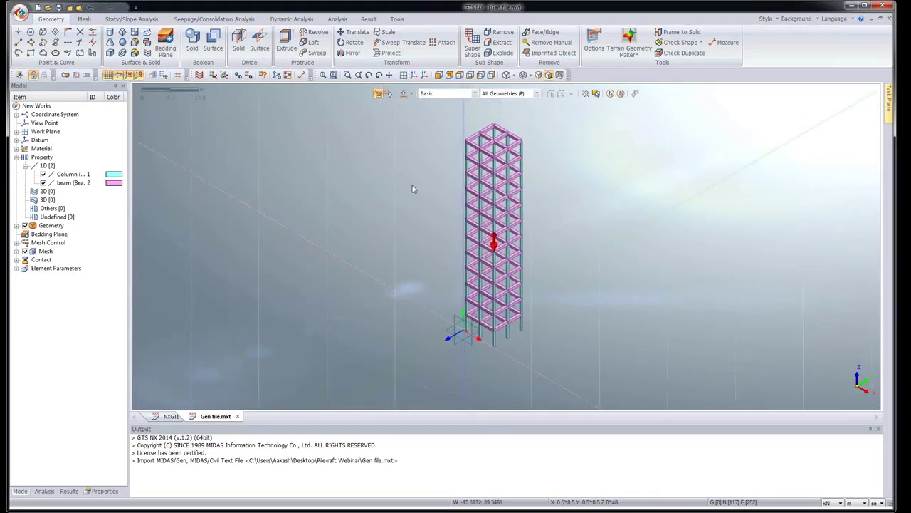
{"action": "left_click", "coordinate": [153, 75]}
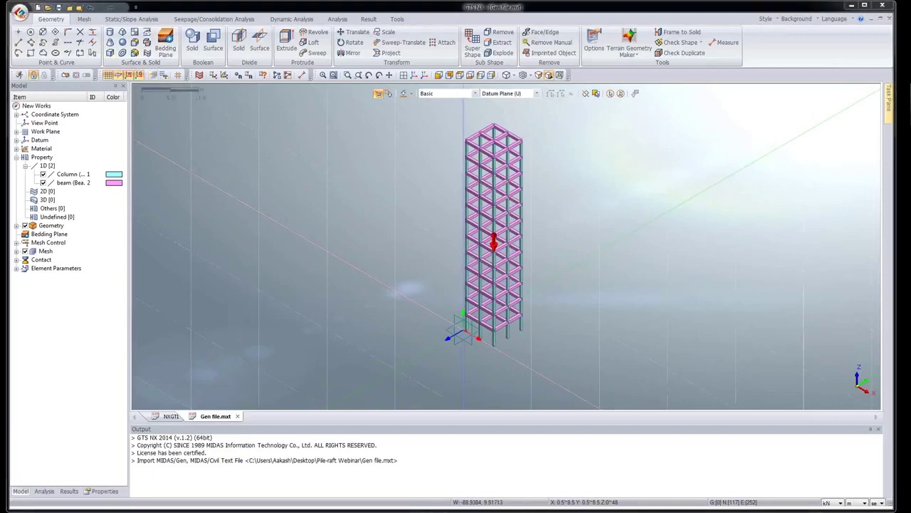
{"action": "left_click_drag", "start_coordinate": [672, 86], "coordinate": [560, 69]}
{"action": "left_click", "coordinate": [580, 87]}
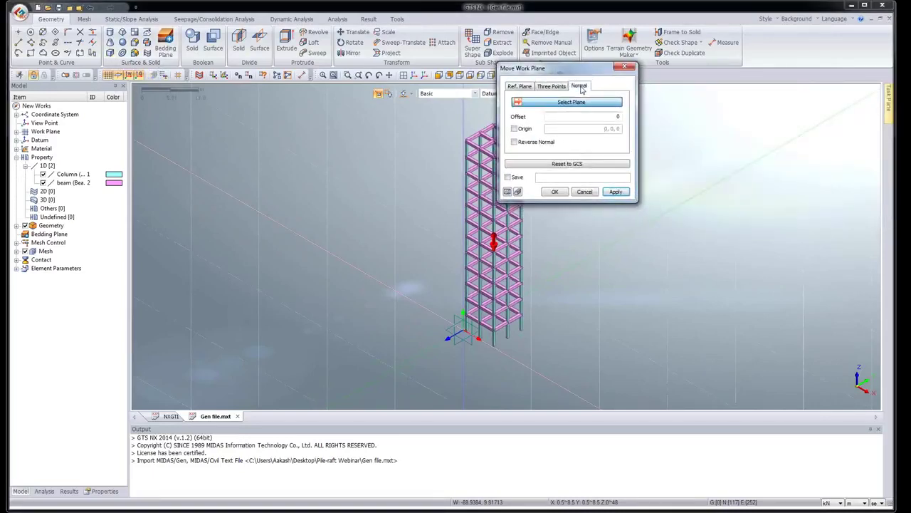
{"action": "left_click", "coordinate": [595, 203]}
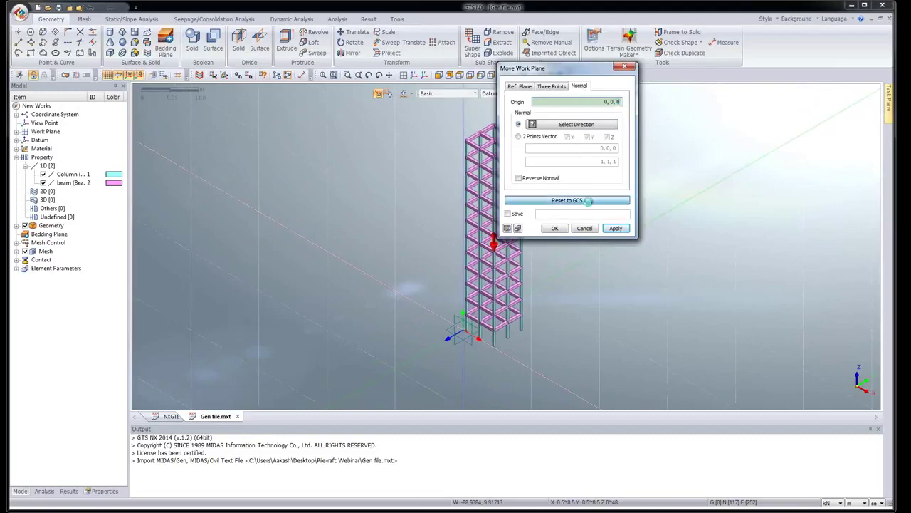
{"action": "left_click", "coordinate": [557, 229]}
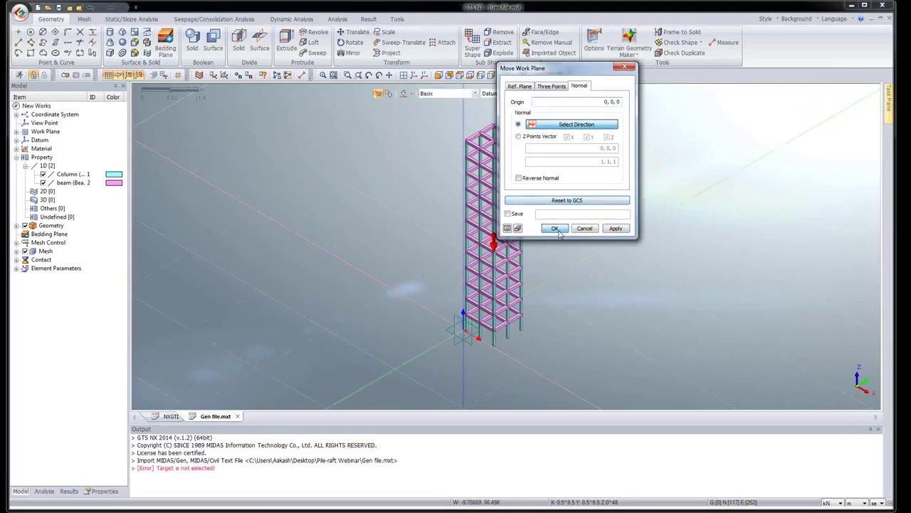
{"action": "left_click", "coordinate": [624, 67]}
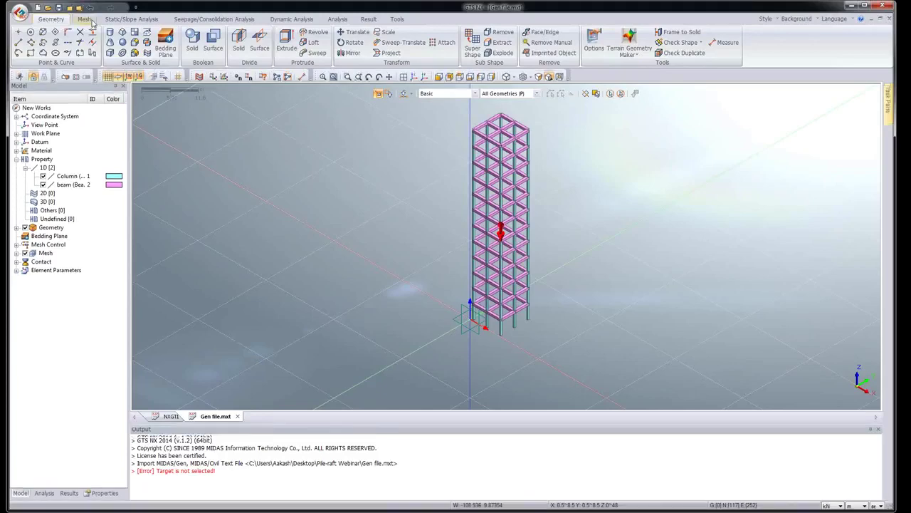
{"action": "left_click", "coordinate": [90, 19]}
{"action": "left_click", "coordinate": [116, 22]}
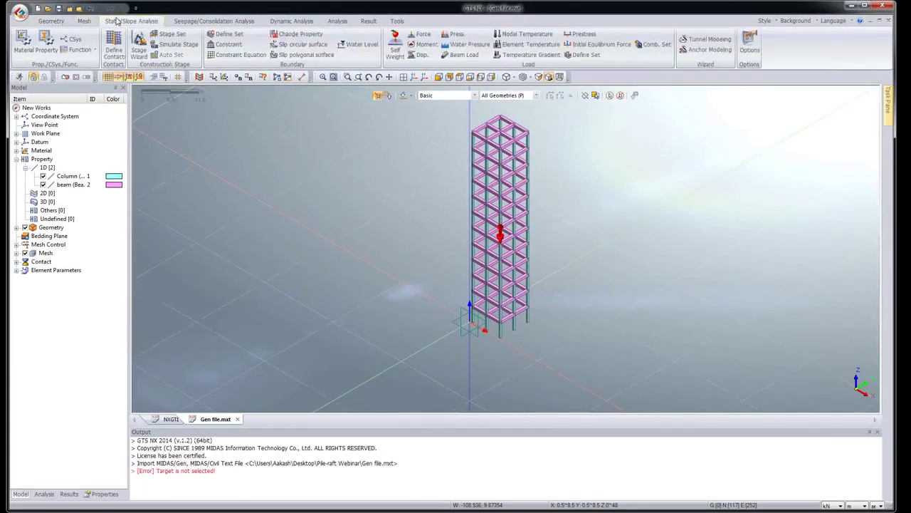
{"action": "left_click", "coordinate": [214, 21]}
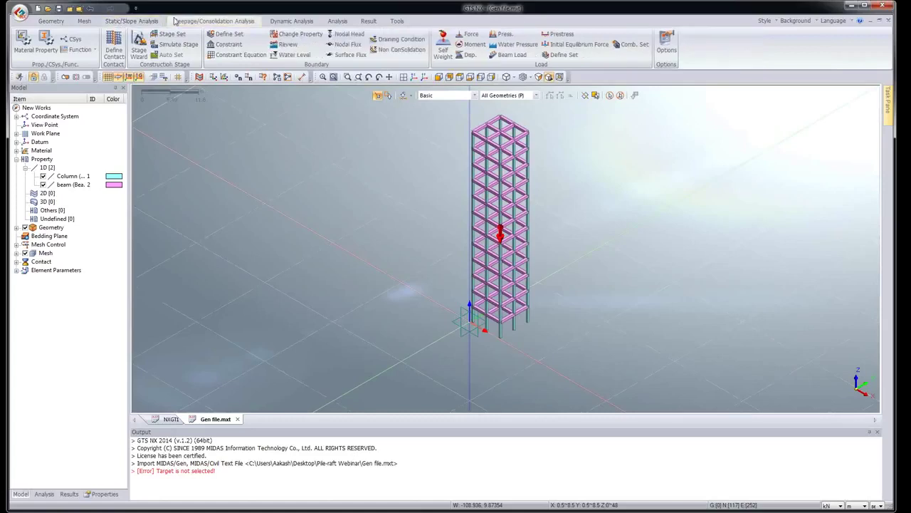
{"action": "left_click", "coordinate": [310, 20]}
{"action": "left_click", "coordinate": [339, 21]}
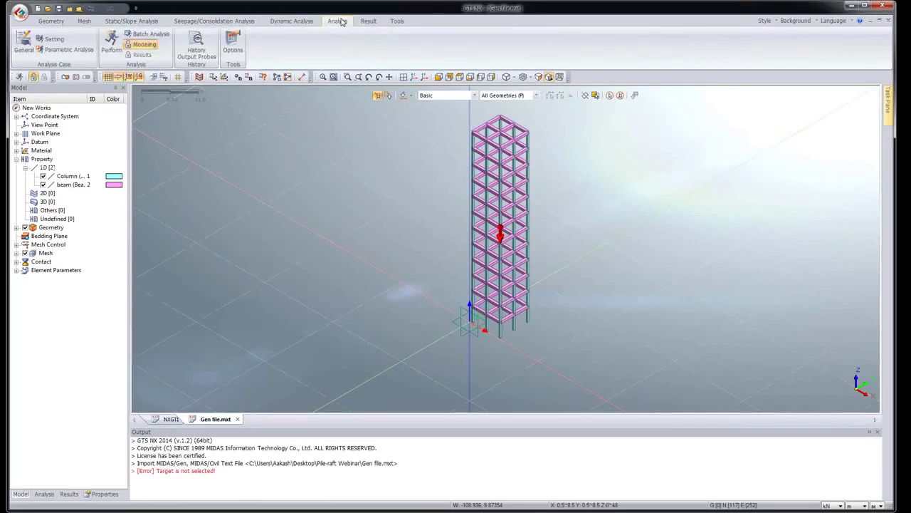
{"action": "left_click", "coordinate": [369, 20]}
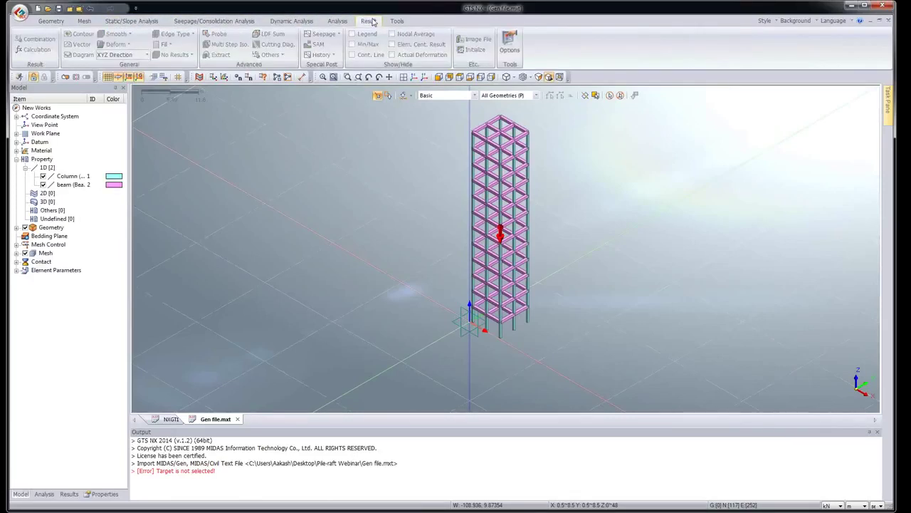
Step: Draw a rectangle without a face from corner 0, 0 to the relative opposite corner 9, 9 beneath the frame
{"action": "left_click", "coordinate": [51, 21]}
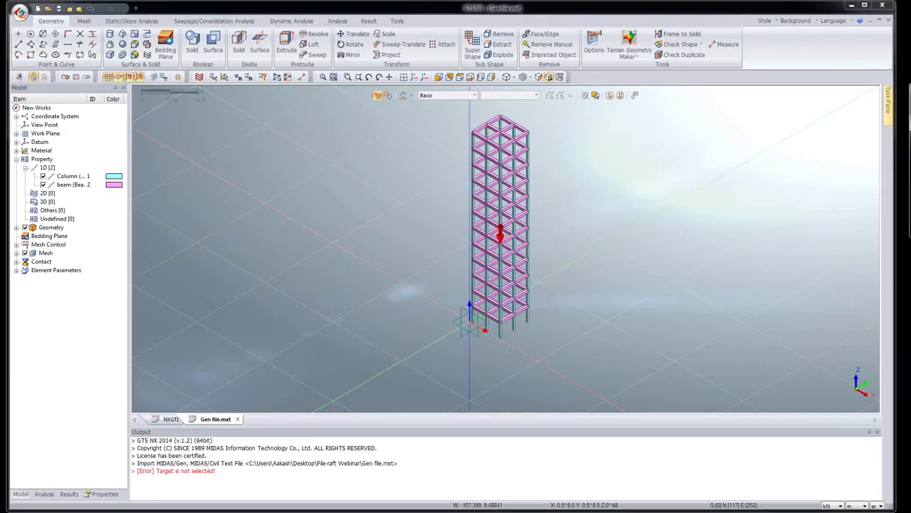
{"action": "left_click_drag", "start_coordinate": [676, 90], "coordinate": [621, 119]}
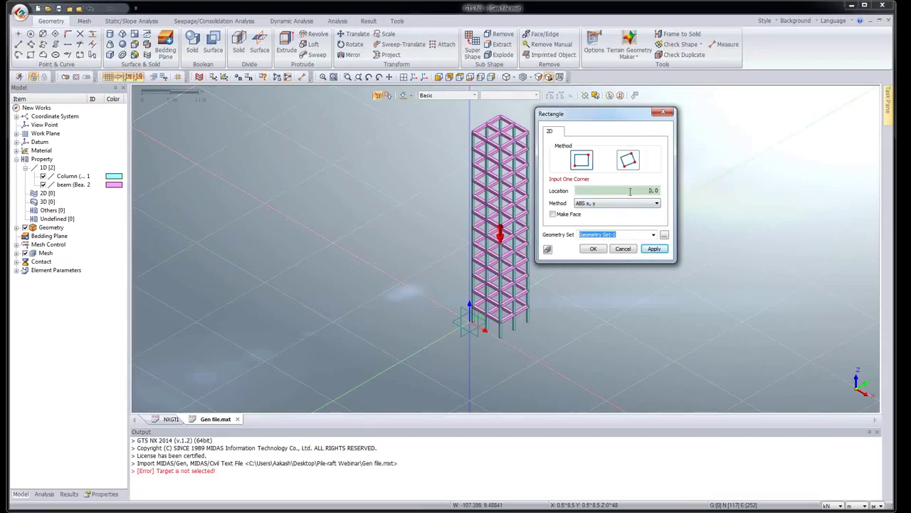
{"action": "key", "text": "Return"}
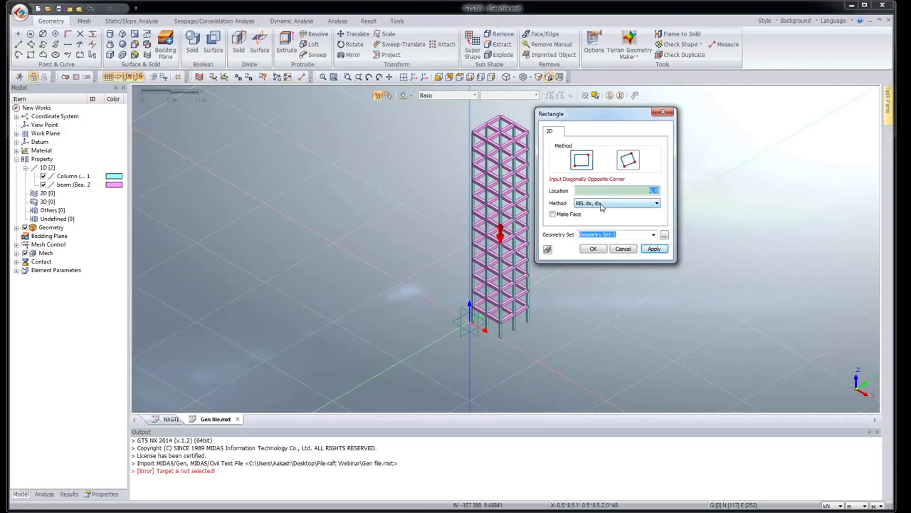
{"action": "type", "text": "9,9"}
{"action": "left_click", "coordinate": [659, 250]}
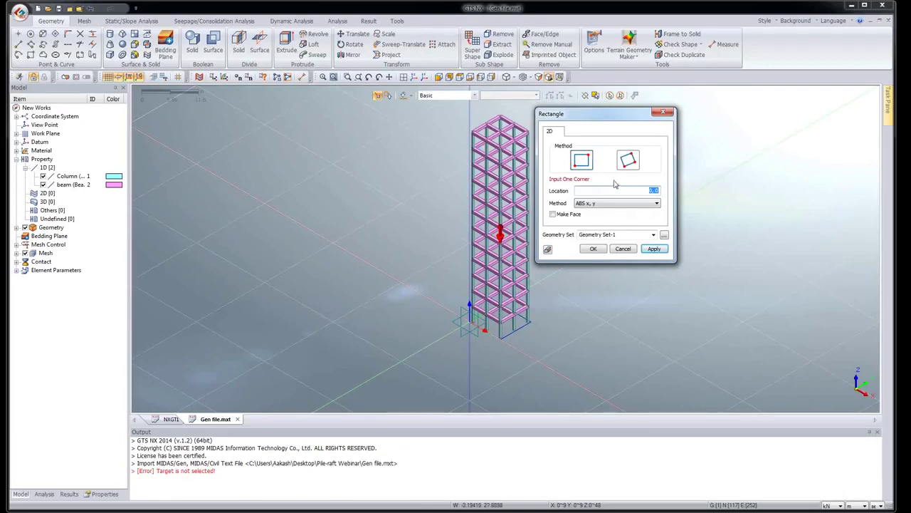
Step: Draw a second, larger rectangle from corner -4, -4 to the relative opposite corner 17, 17
{"action": "key", "text": "BackSpace"}
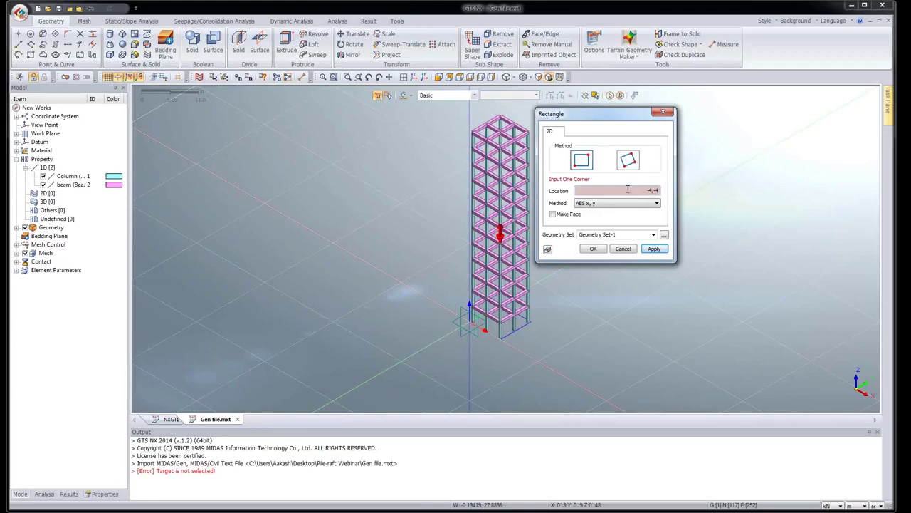
{"action": "key", "text": "Return"}
{"action": "type", "text": "17,17"}
{"action": "key", "text": "Return"}
{"action": "left_click", "coordinate": [669, 113]}
Step: Extrude the inner rectangle's wire beneath the frame into a solid raft 0.3 m thick, along the reversed vertical datum axis
{"action": "middle_click_drag", "start_coordinate": [611, 349], "coordinate": [518, 329]}
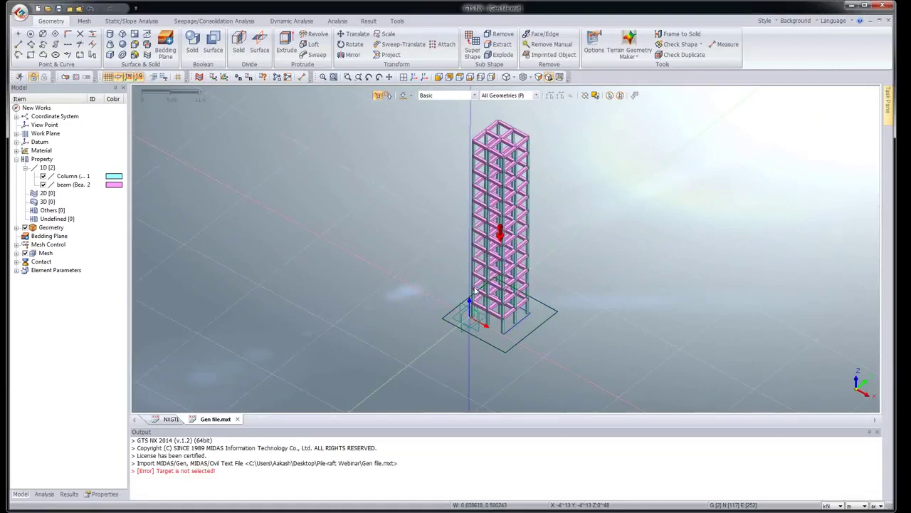
{"action": "left_click", "coordinate": [288, 43]}
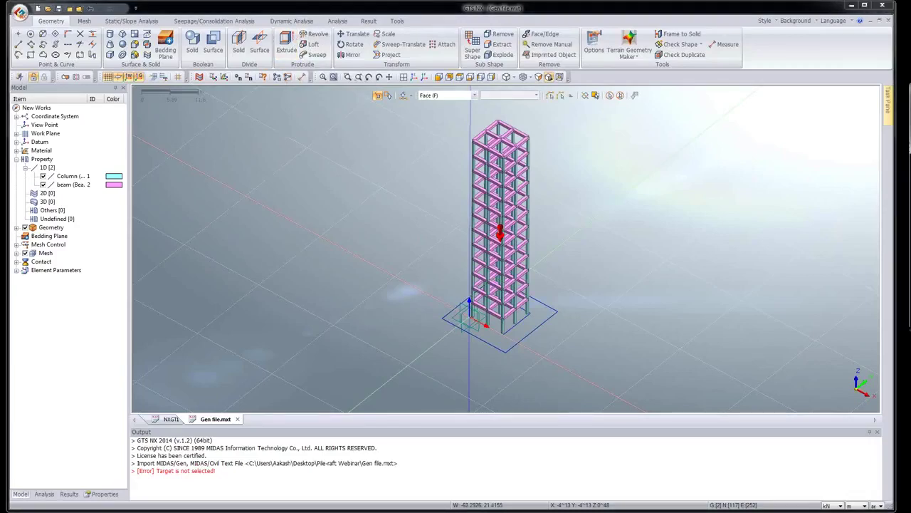
{"action": "left_click_drag", "start_coordinate": [761, 96], "coordinate": [690, 101]}
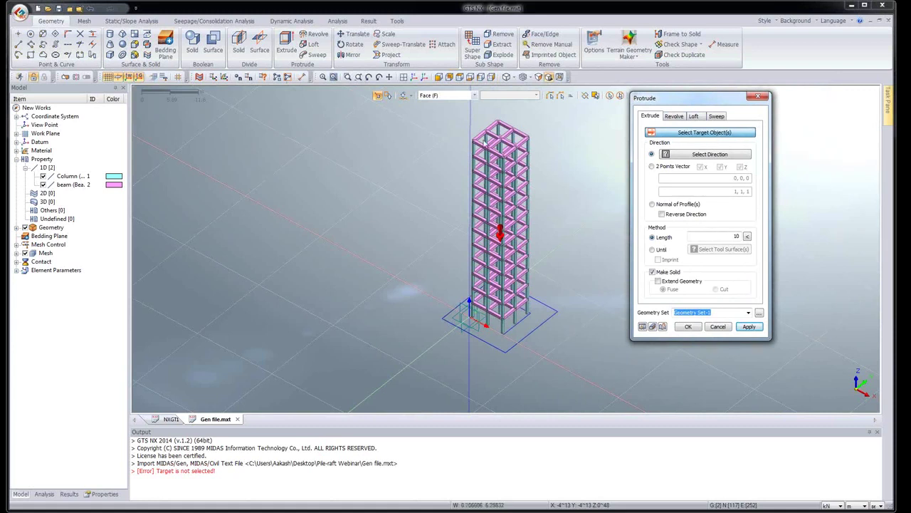
{"action": "left_click", "coordinate": [446, 96]}
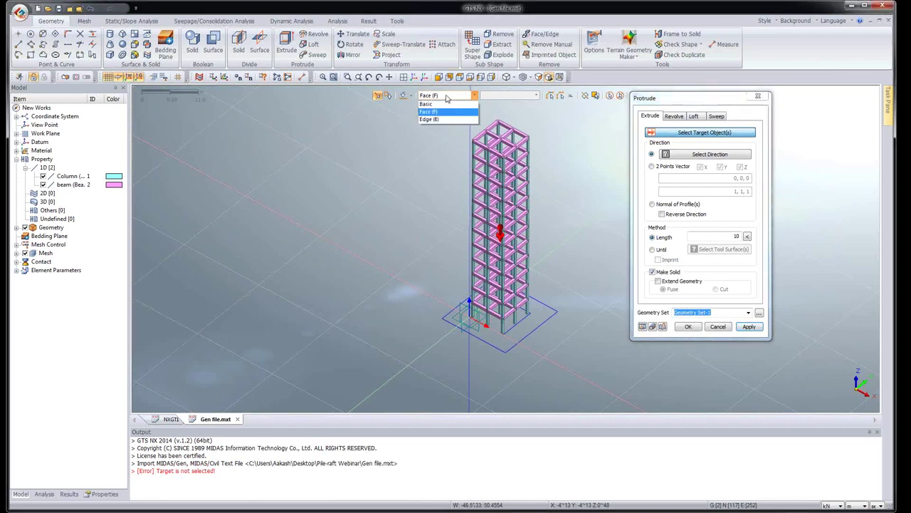
{"action": "left_click", "coordinate": [441, 106]}
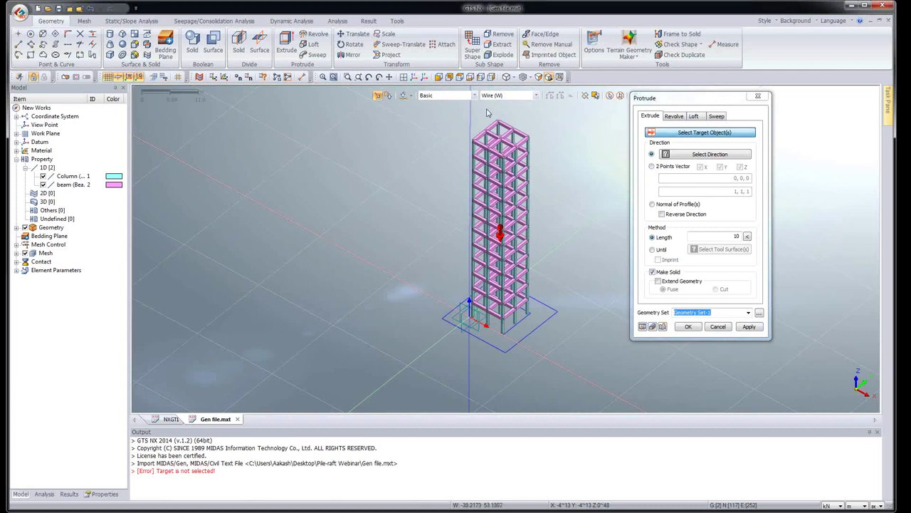
{"action": "left_click", "coordinate": [671, 133]}
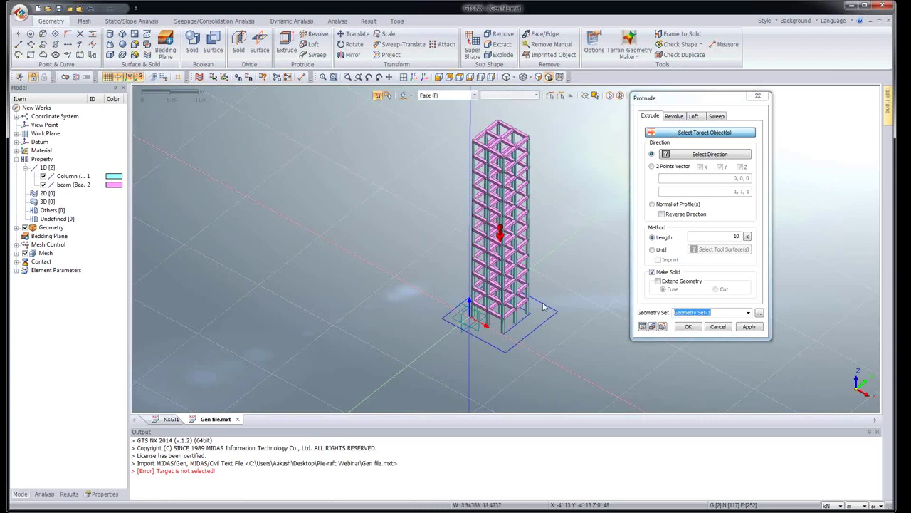
{"action": "left_click", "coordinate": [456, 96]}
{"action": "left_click", "coordinate": [455, 105]}
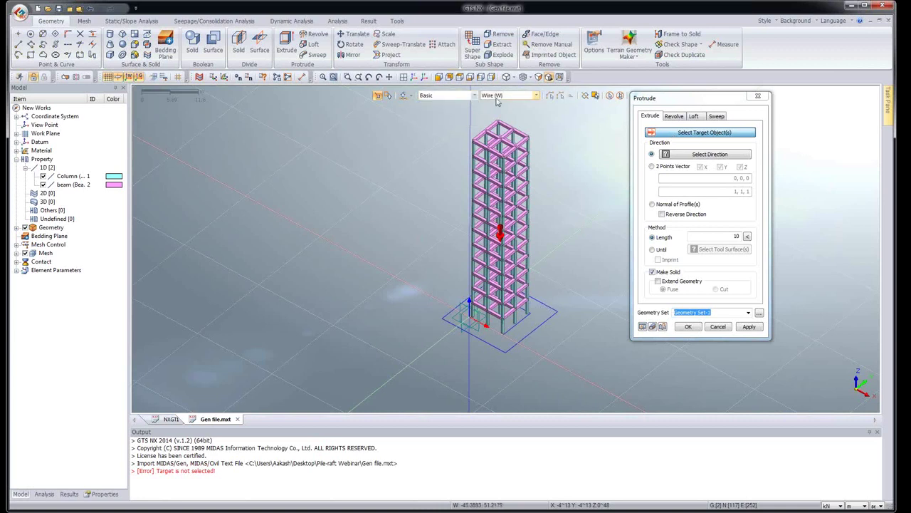
{"action": "left_click", "coordinate": [521, 321]}
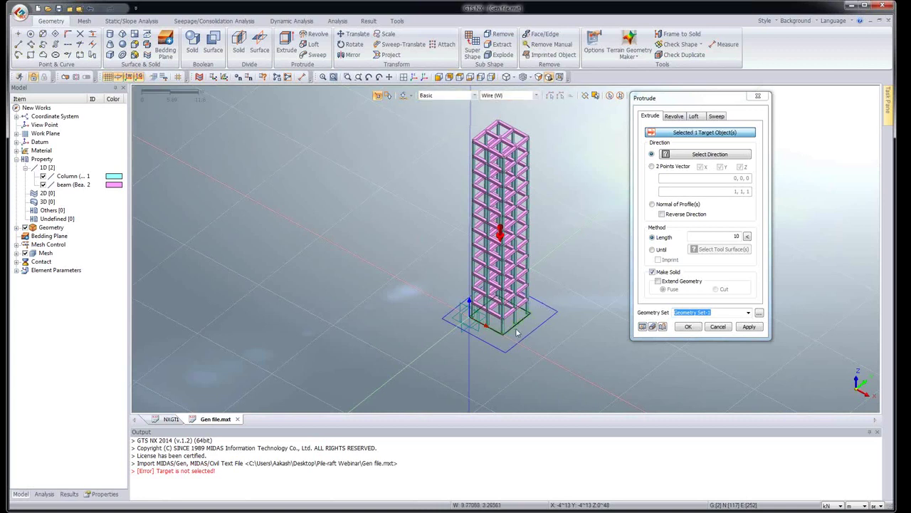
{"action": "left_click", "coordinate": [684, 156]}
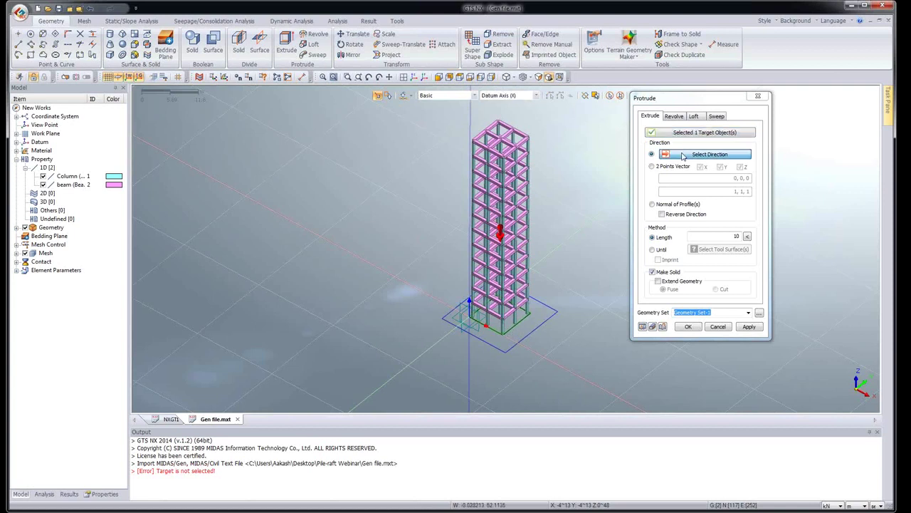
{"action": "left_click", "coordinate": [470, 121]}
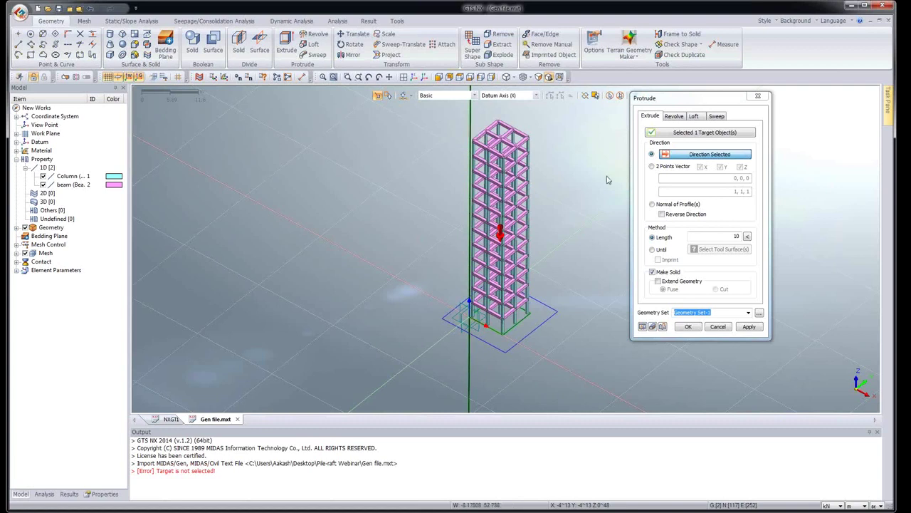
{"action": "double_click", "coordinate": [736, 236]}
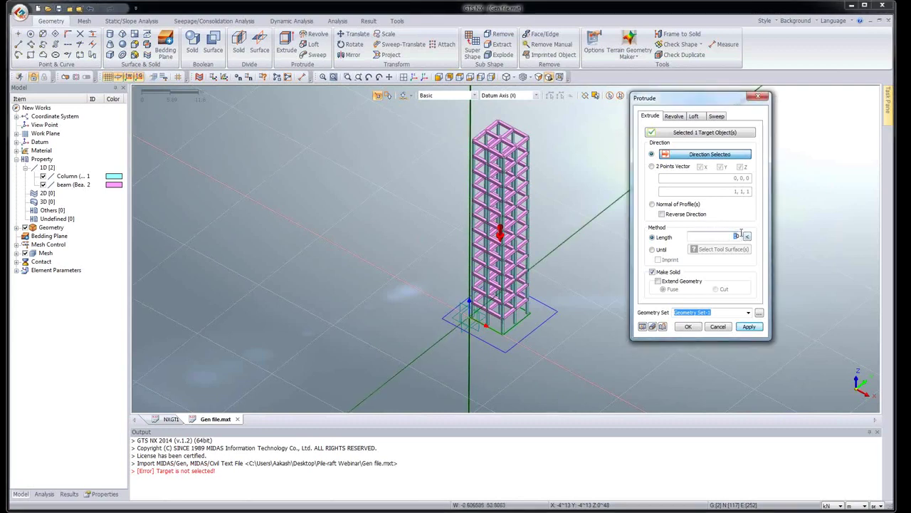
{"action": "type", "text": "0."}
{"action": "left_click", "coordinate": [643, 327]}
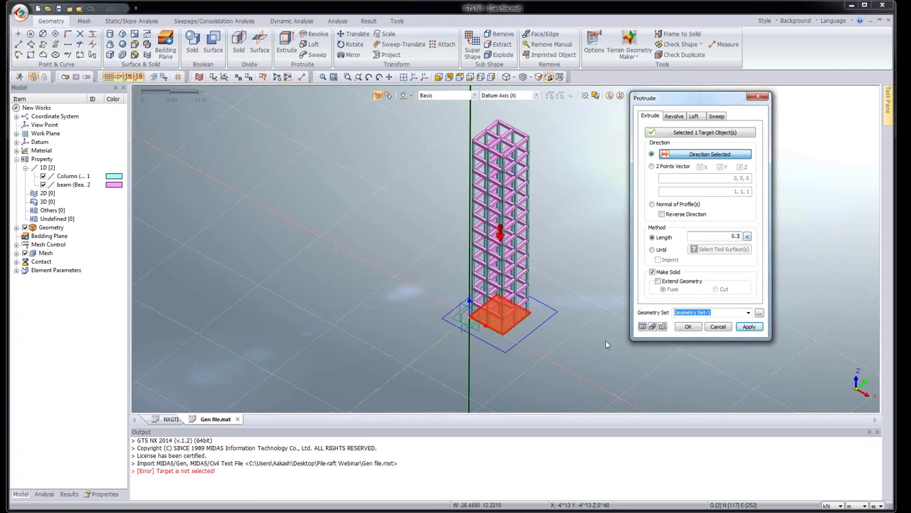
{"action": "left_click", "coordinate": [662, 214]}
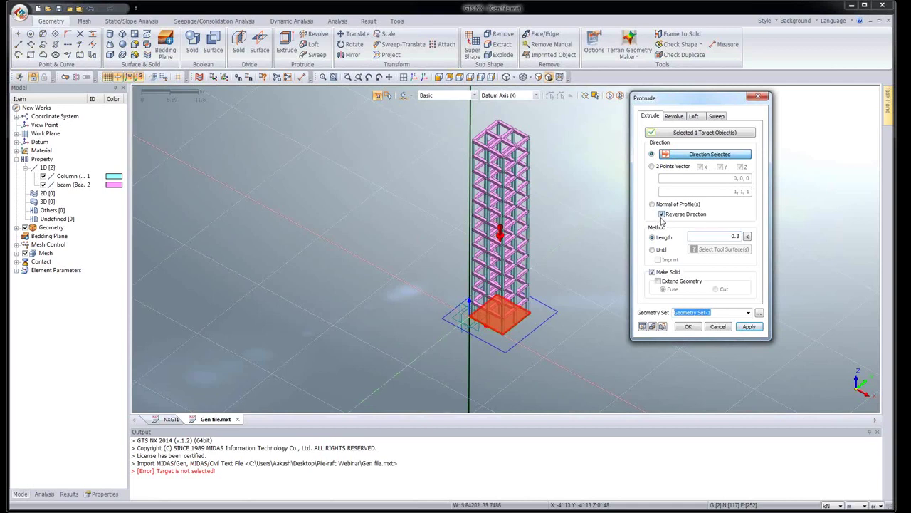
{"action": "left_click", "coordinate": [748, 327]}
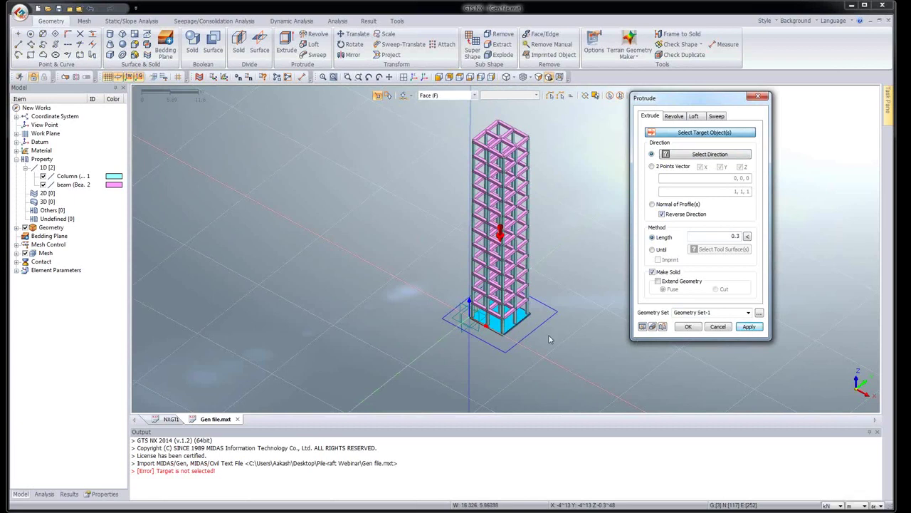
Step: Extrude the larger outer rectangle's wire into a solid 2 m deep, along the reversed vertical datum axis
{"action": "left_click", "coordinate": [422, 96]}
{"action": "left_click", "coordinate": [432, 105]}
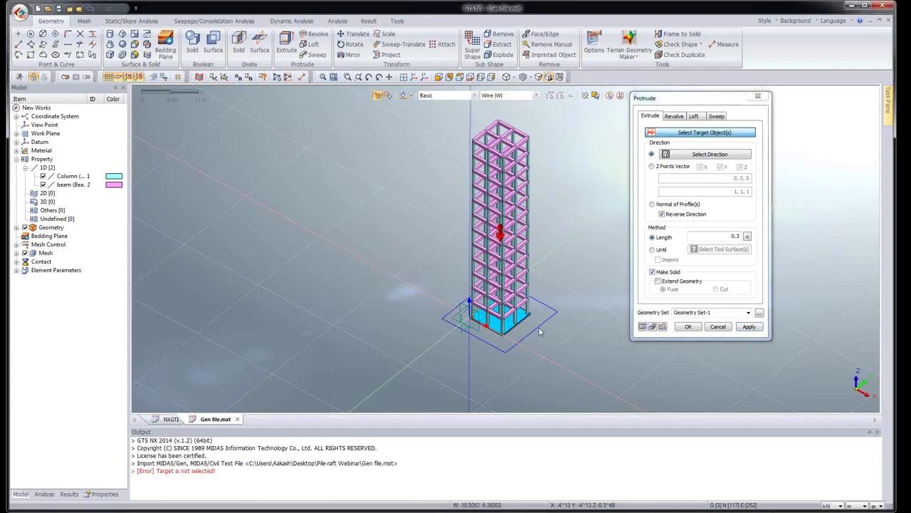
{"action": "left_click", "coordinate": [539, 326]}
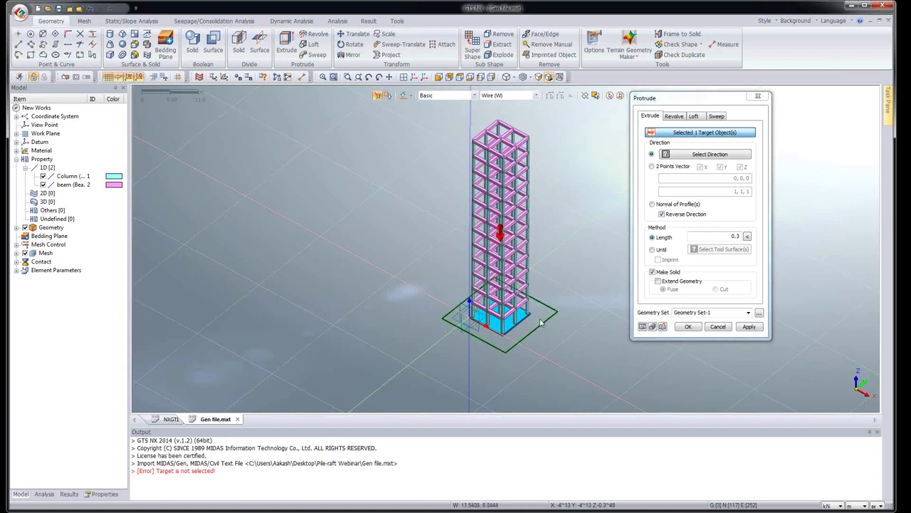
{"action": "key", "text": "Return"}
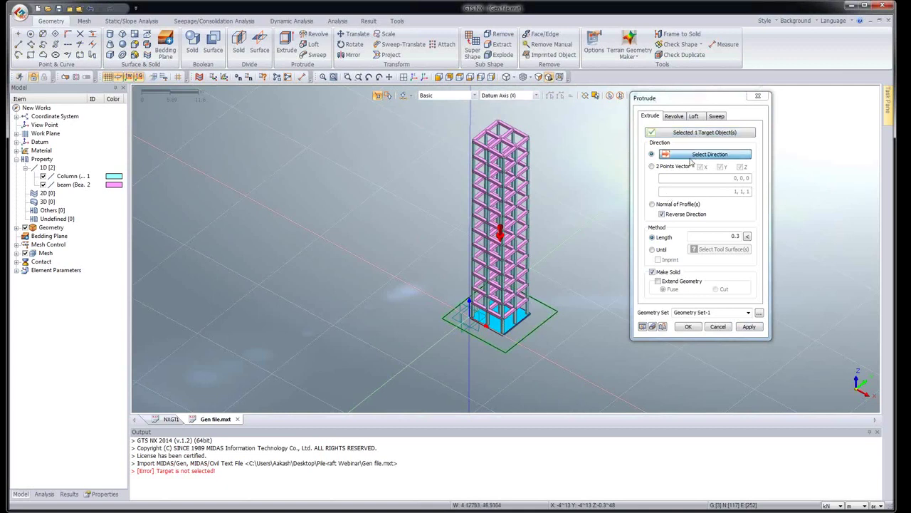
{"action": "left_click", "coordinate": [470, 133]}
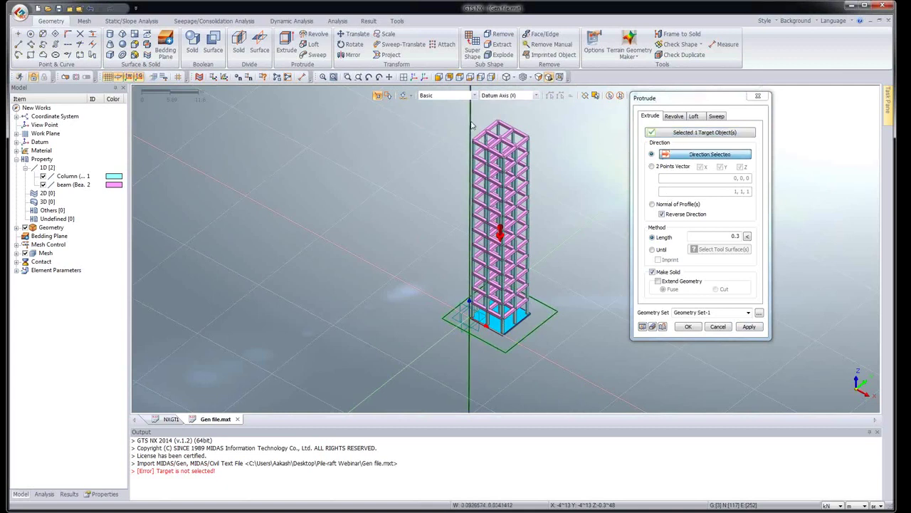
{"action": "double_click", "coordinate": [736, 235]}
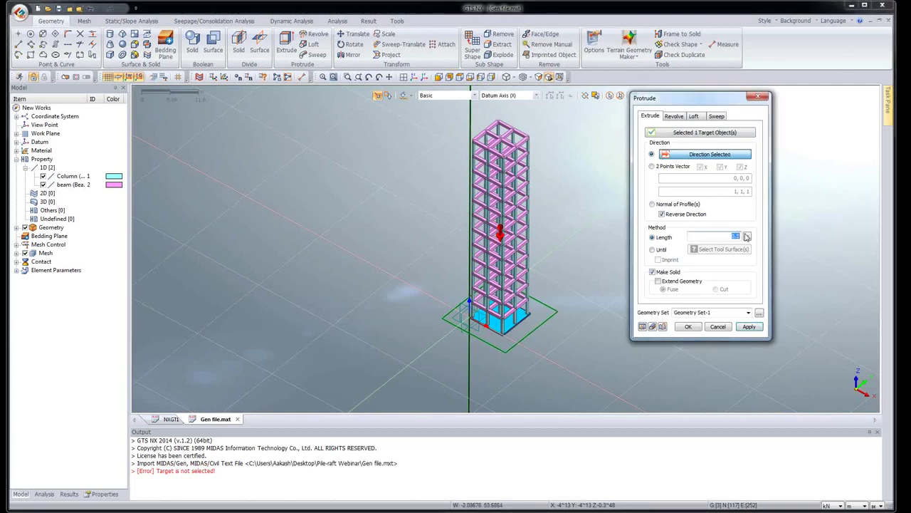
{"action": "type", "text": "2"}
{"action": "left_click", "coordinate": [643, 326]}
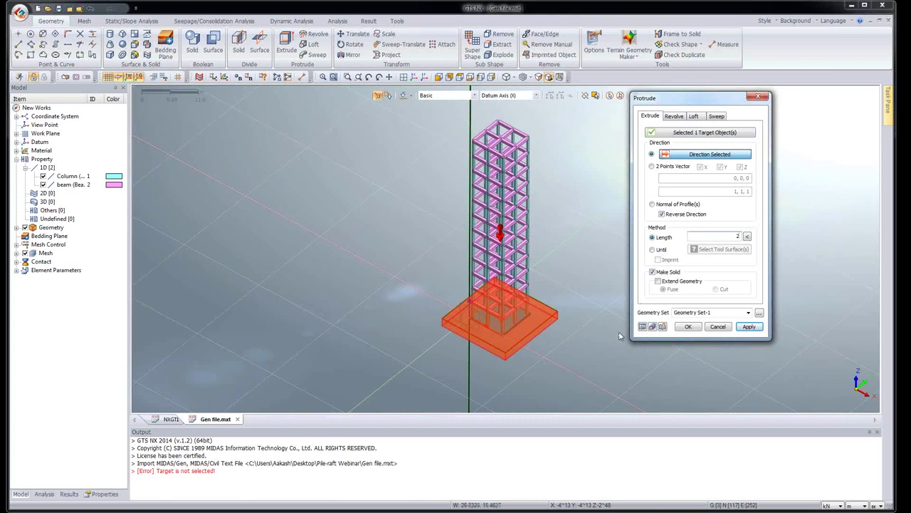
{"action": "left_click", "coordinate": [748, 326]}
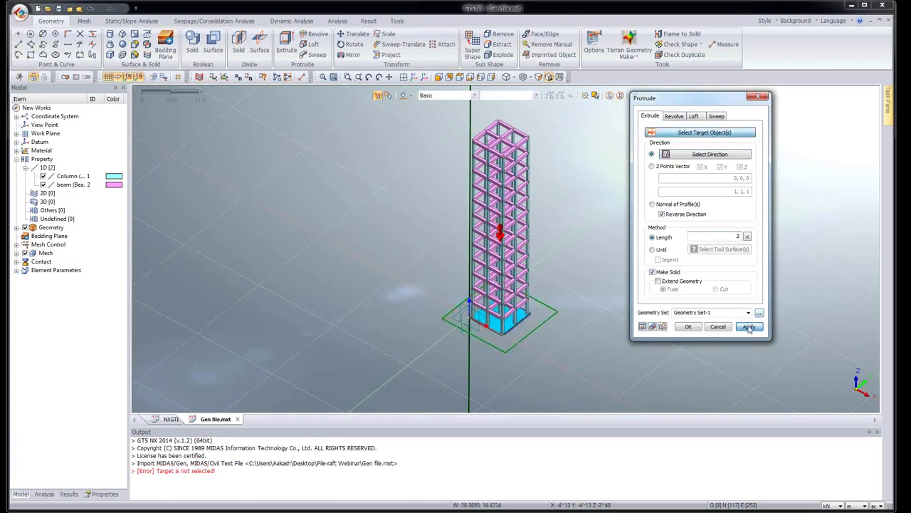
Step: Extrude the bottom face of the large ground block another 8 m downward as a solid along the vertical datum axis
{"action": "middle_click_drag", "start_coordinate": [599, 334], "coordinate": [506, 283]}
{"action": "left_click", "coordinate": [511, 285]}
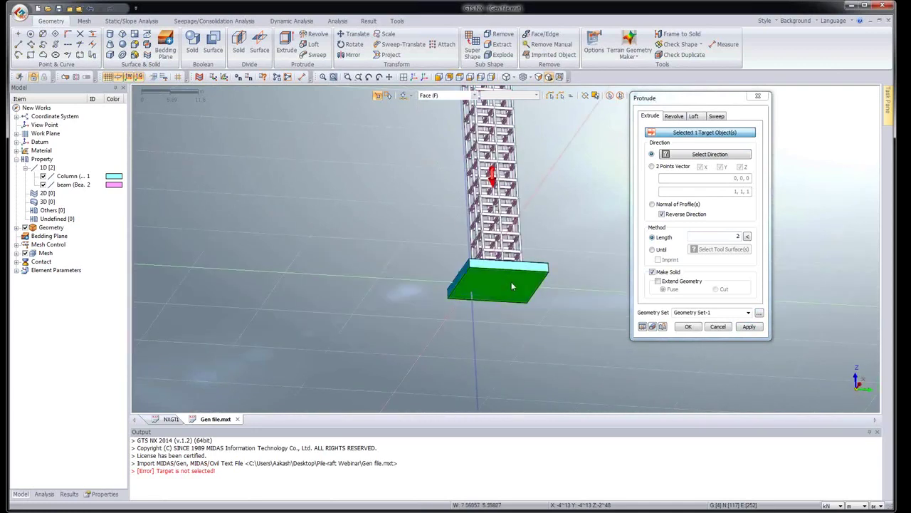
{"action": "middle_click_drag", "start_coordinate": [566, 311], "coordinate": [576, 330]}
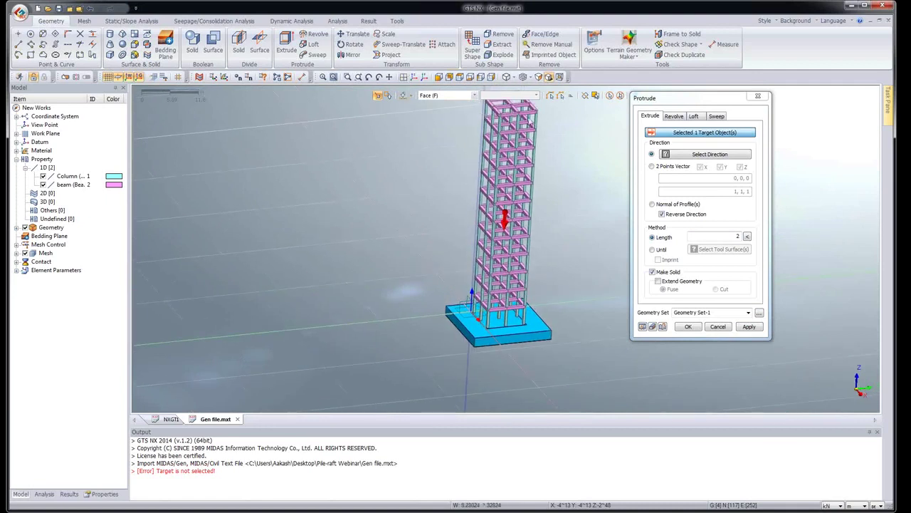
{"action": "left_click", "coordinate": [677, 155]}
{"action": "left_click", "coordinate": [484, 146]}
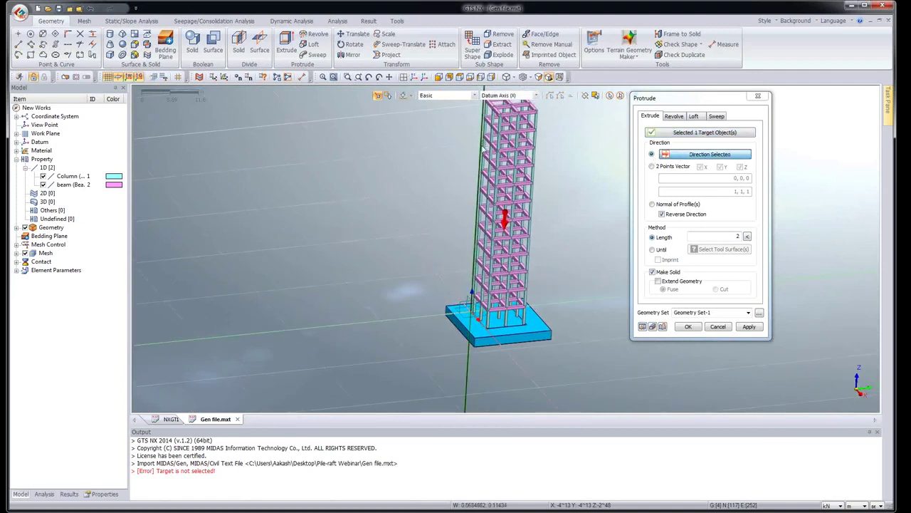
{"action": "double_click", "coordinate": [715, 236]}
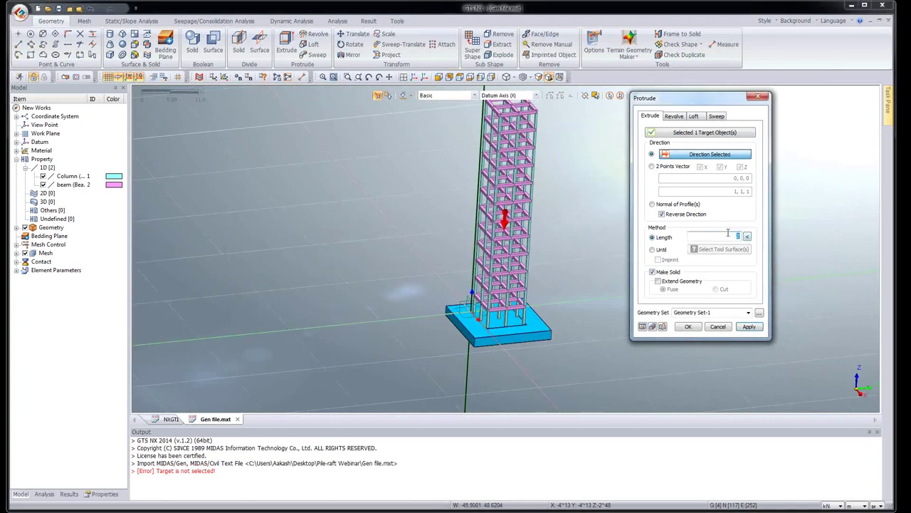
{"action": "type", "text": "8"}
{"action": "left_click", "coordinate": [642, 326]}
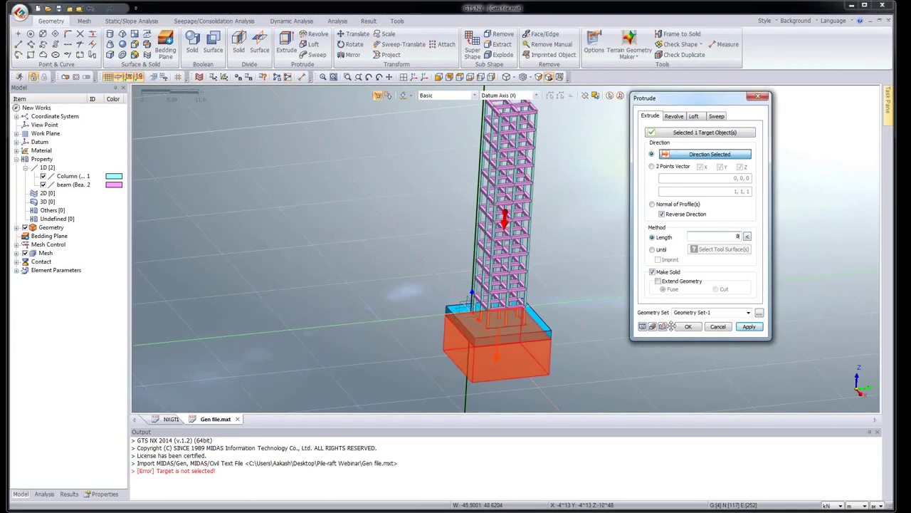
{"action": "left_click", "coordinate": [685, 326]}
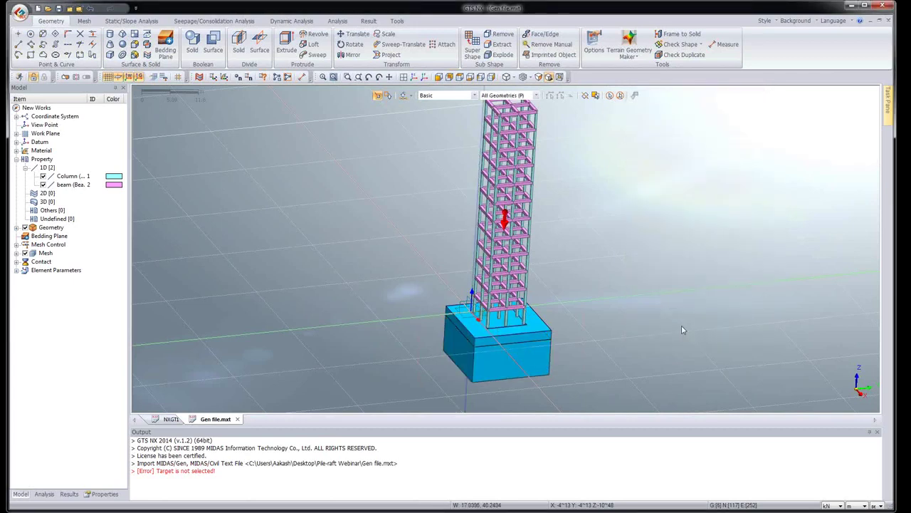
Step: Hide the curves and the two large ground solids in the geometry set, keeping only the raft solid displayed
{"action": "left_click", "coordinate": [420, 88]}
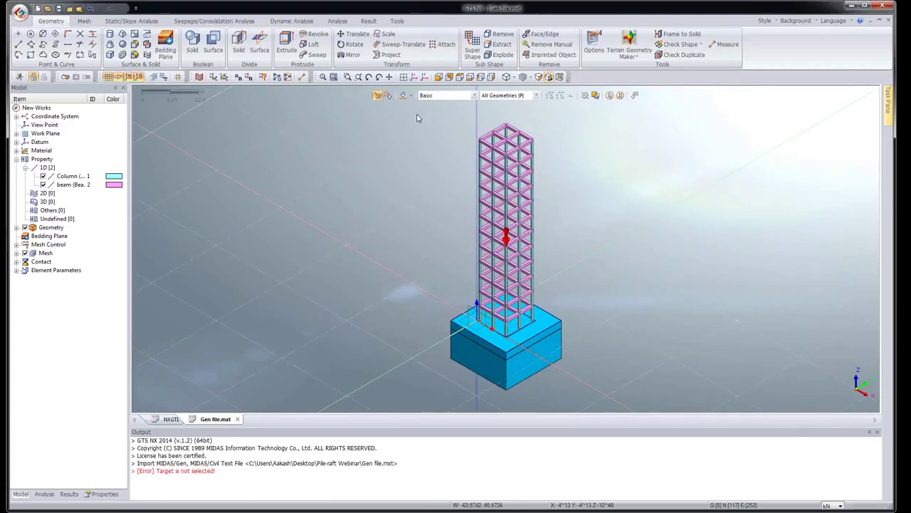
{"action": "left_click", "coordinate": [16, 227]}
{"action": "left_click", "coordinate": [25, 236]}
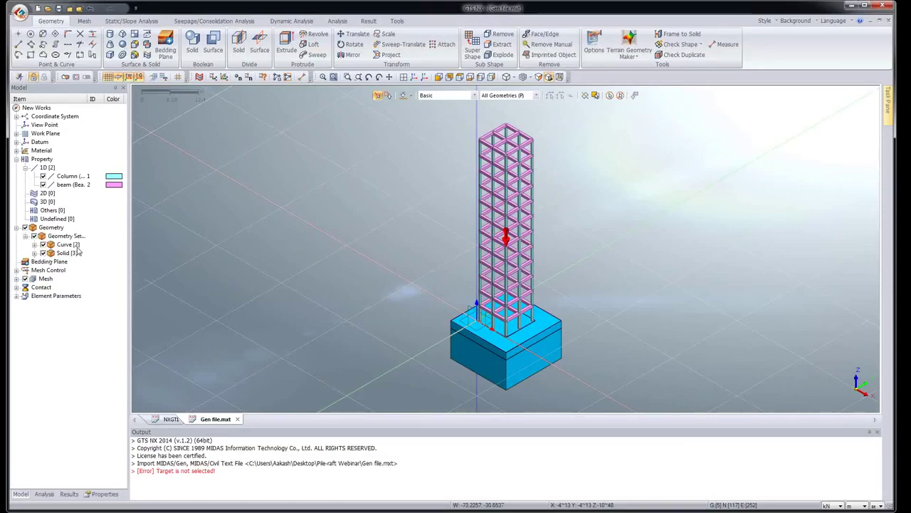
{"action": "left_click", "coordinate": [42, 244]}
{"action": "left_click", "coordinate": [34, 253]}
{"action": "left_click", "coordinate": [52, 270]}
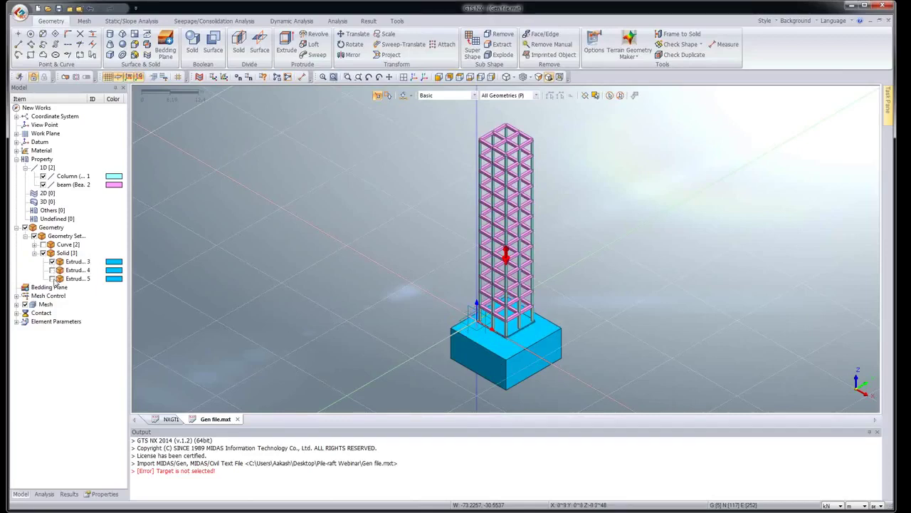
{"action": "left_click", "coordinate": [51, 278]}
{"action": "scroll", "coordinate": [317, 345], "scroll_direction": "up", "scroll_amount": 4}
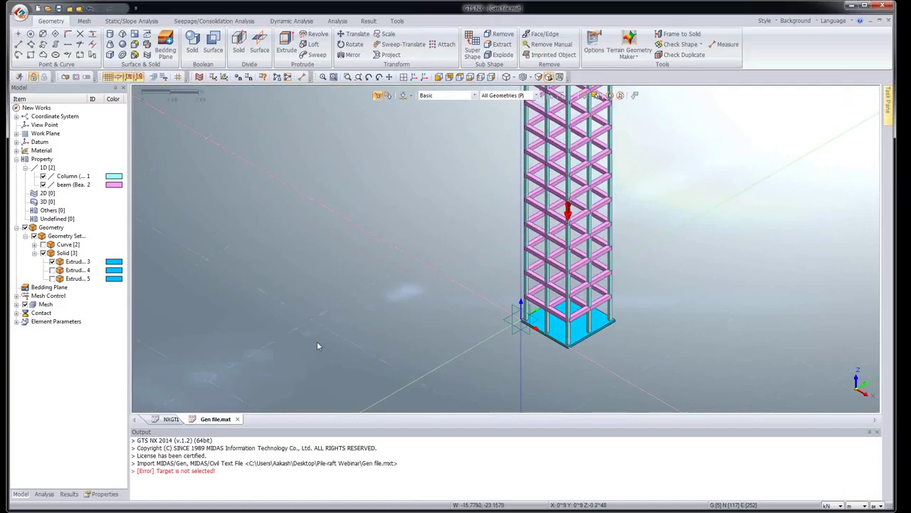
Step: Draw a 3D pile line from 0.5, 0.5, -0.15 with the relative end point 0, 0, -3 below the raft's corner
{"action": "left_click", "coordinate": [18, 44]}
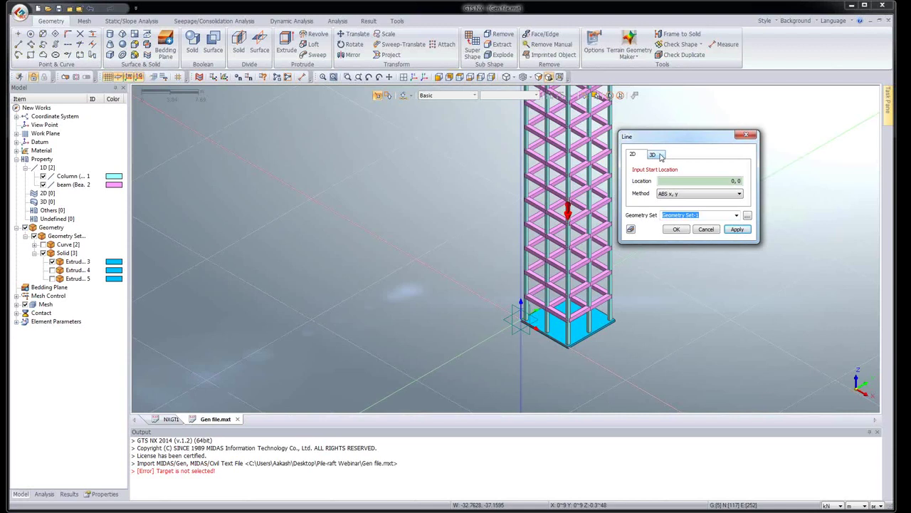
{"action": "left_click", "coordinate": [659, 155]}
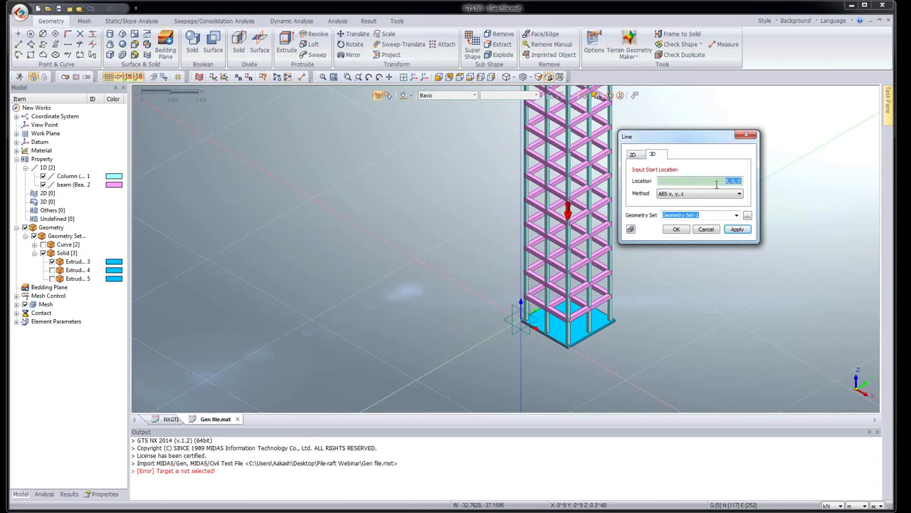
{"action": "type", "text": "0.5,0,.5,-0.15"}
{"action": "key", "text": "Return"}
{"action": "type", "text": "0,0,-3"}
{"action": "key", "text": "Return"}
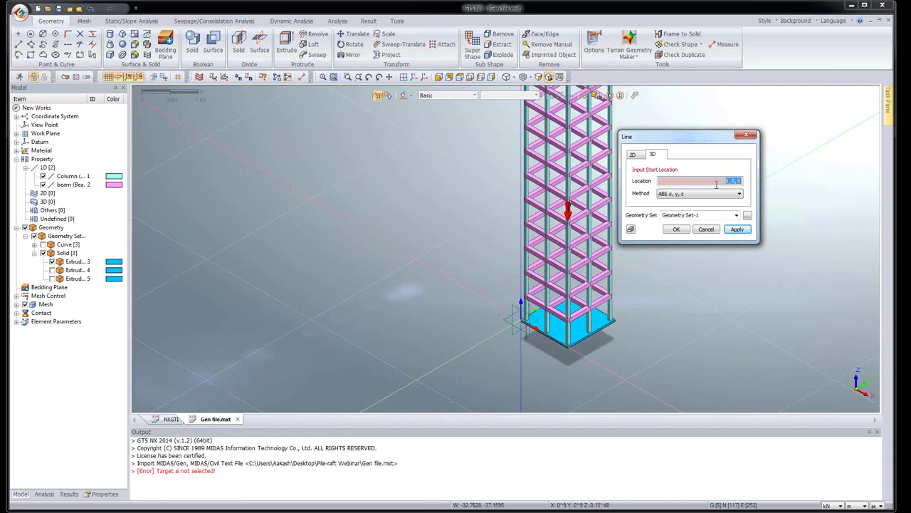
{"action": "left_click", "coordinate": [746, 134]}
{"action": "middle_click_drag", "start_coordinate": [716, 342], "coordinate": [624, 338]}
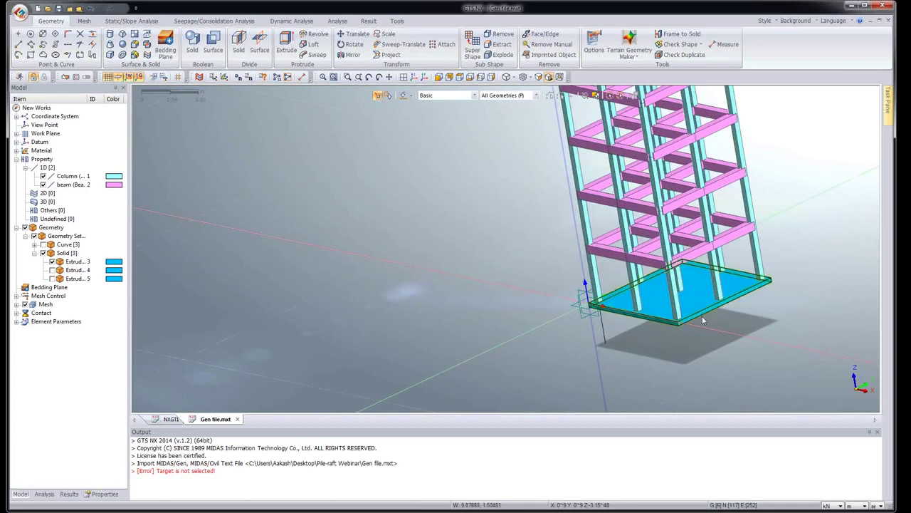
Step: Copy the pile line uniformly along the datum X axis, twice at 4 m spacing, beneath the raft's edge
{"action": "middle_click_drag", "start_coordinate": [666, 330], "coordinate": [643, 358]}
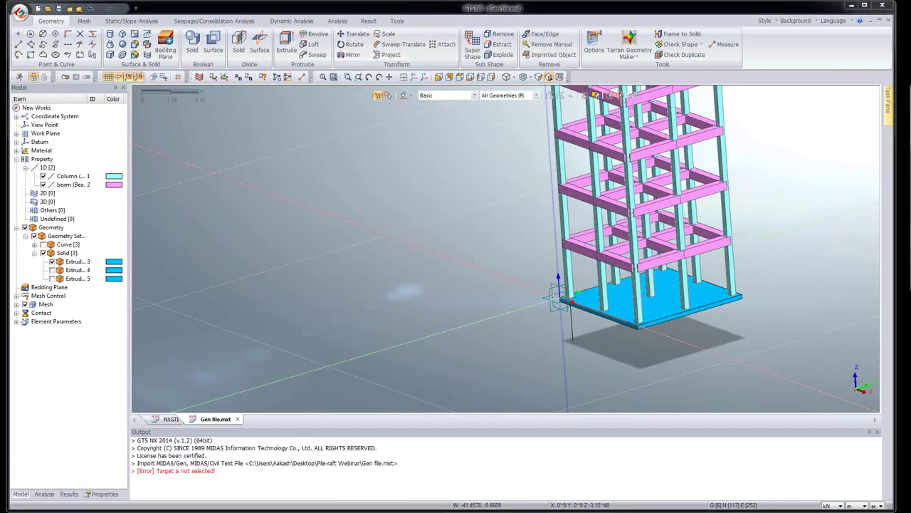
{"action": "key", "text": "ctrl+t"}
{"action": "left_click_drag", "start_coordinate": [826, 110], "coordinate": [338, 132]}
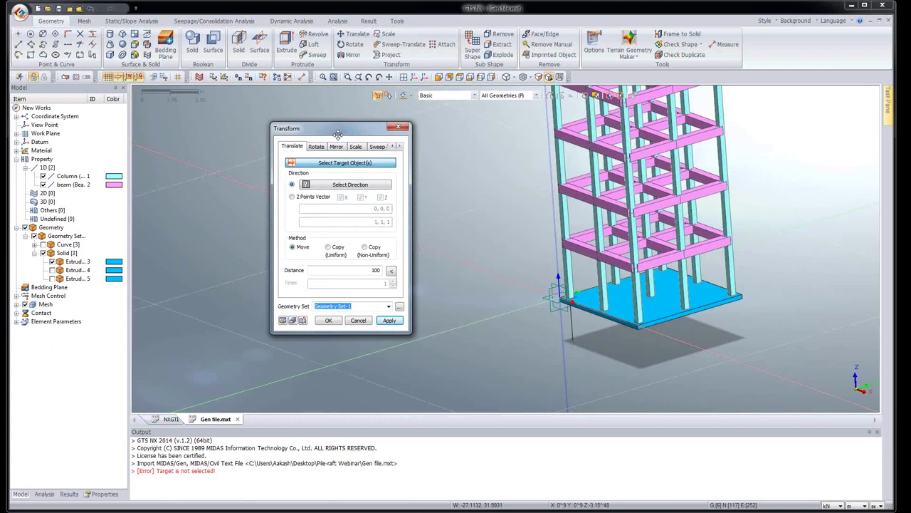
{"action": "left_click", "coordinate": [574, 317]}
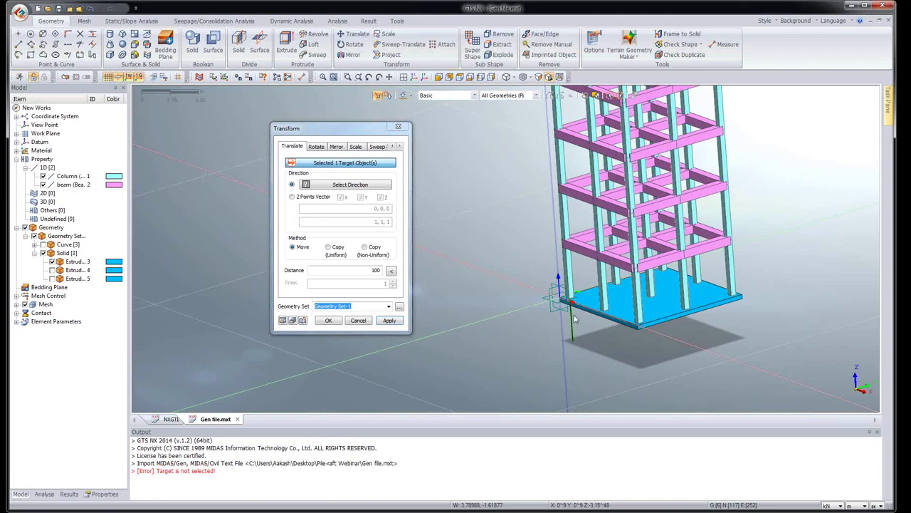
{"action": "left_click", "coordinate": [363, 186]}
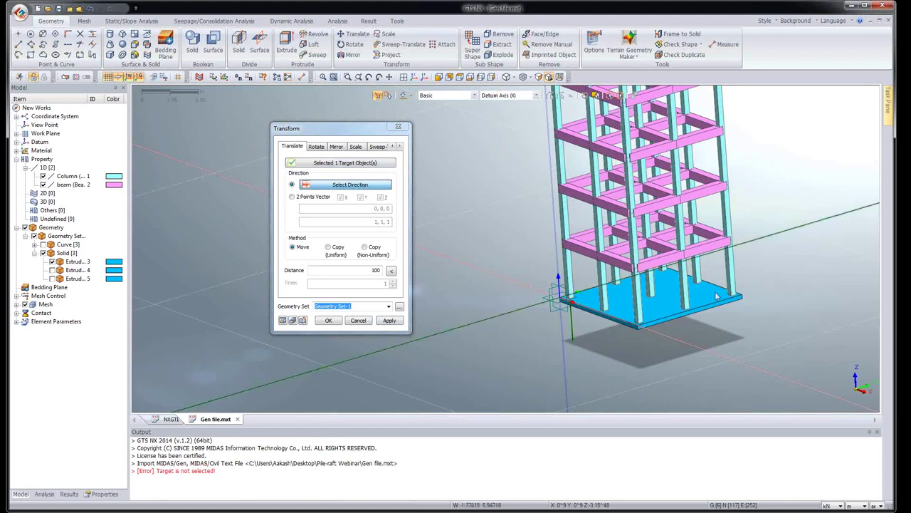
{"action": "left_click", "coordinate": [690, 347]}
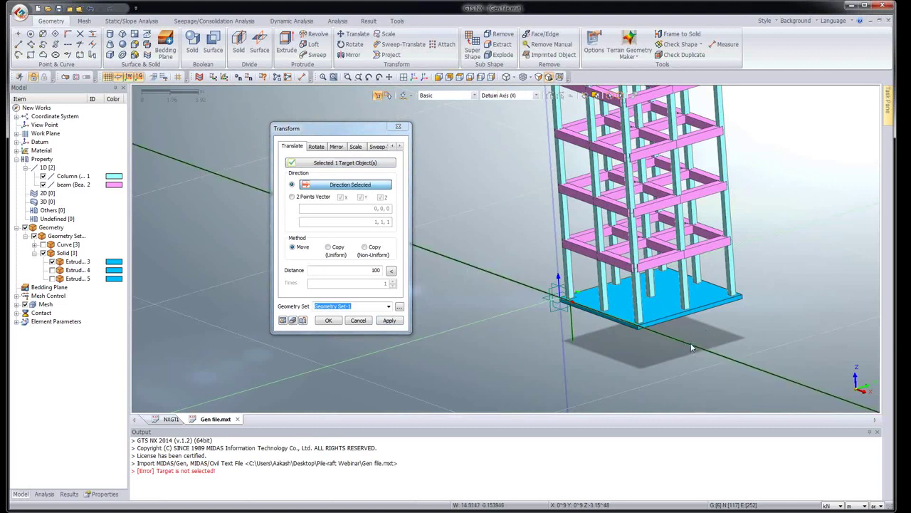
{"action": "left_click", "coordinate": [335, 250]}
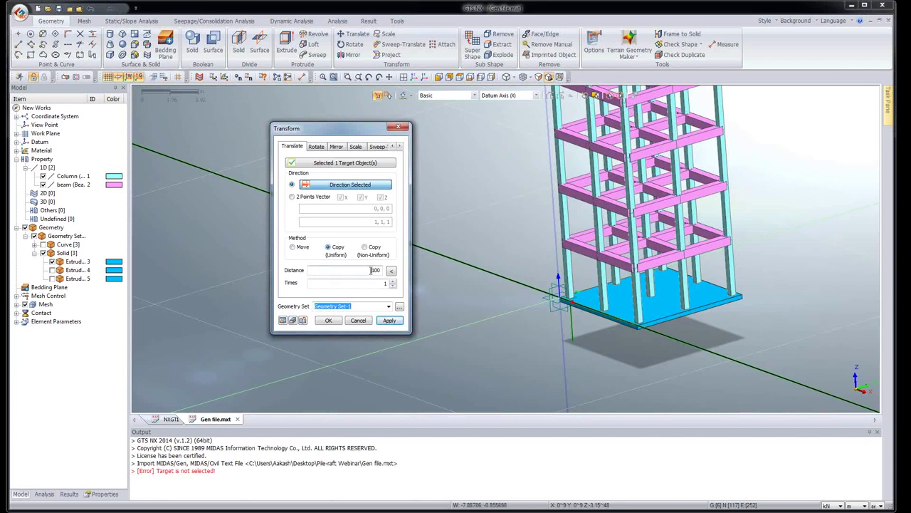
{"action": "left_click_drag", "start_coordinate": [369, 270], "coordinate": [387, 274]}
{"action": "type", "text": "4"}
{"action": "left_click_drag", "start_coordinate": [377, 283], "coordinate": [392, 286]}
{"action": "type", "text": "2"}
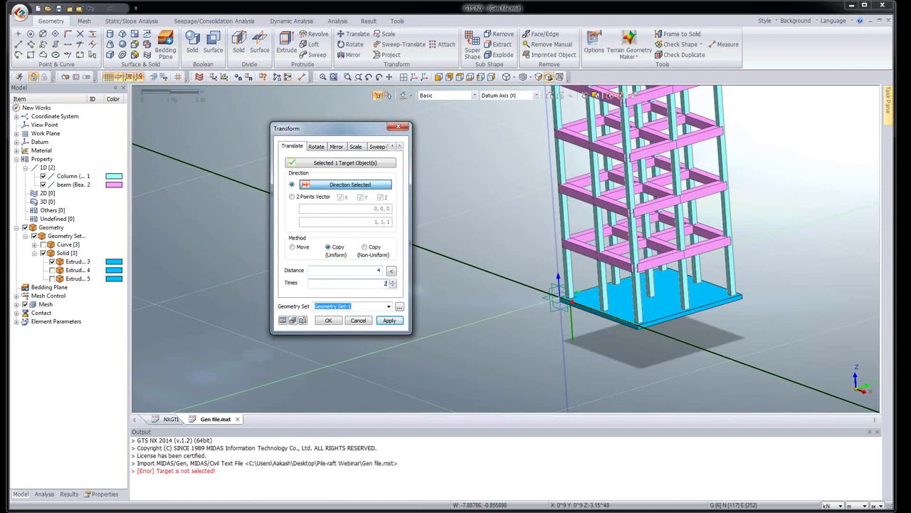
{"action": "left_click", "coordinate": [283, 320]}
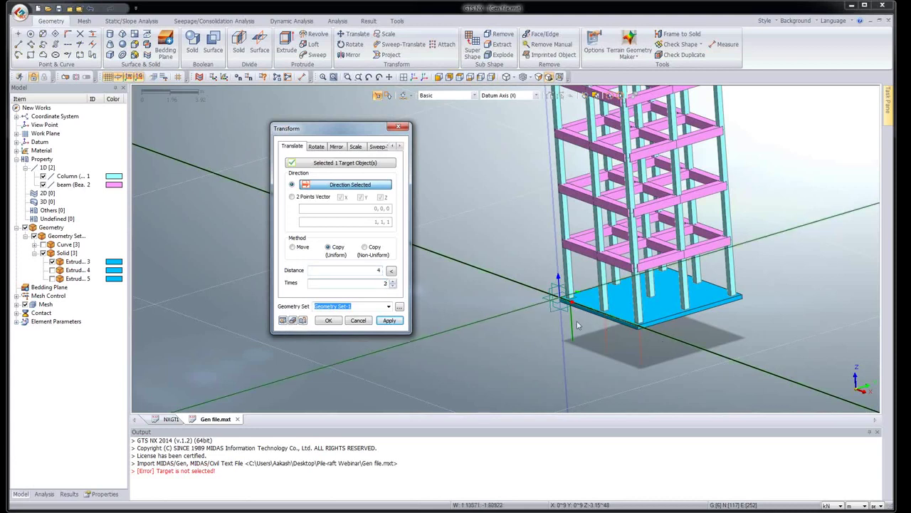
{"action": "left_click", "coordinate": [390, 321]}
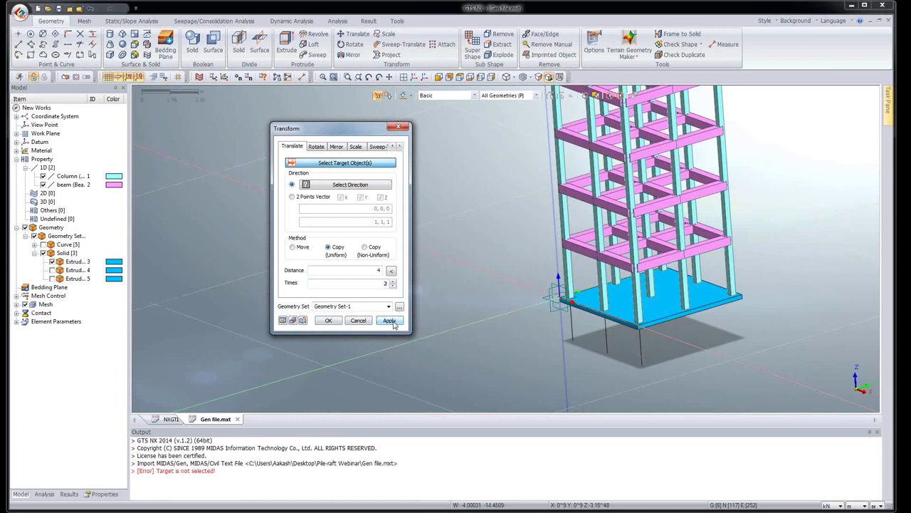
Step: Copy the row of three pile lines uniformly along the datum Y axis, twice at 4 m spacing
{"action": "left_click", "coordinate": [570, 322]}
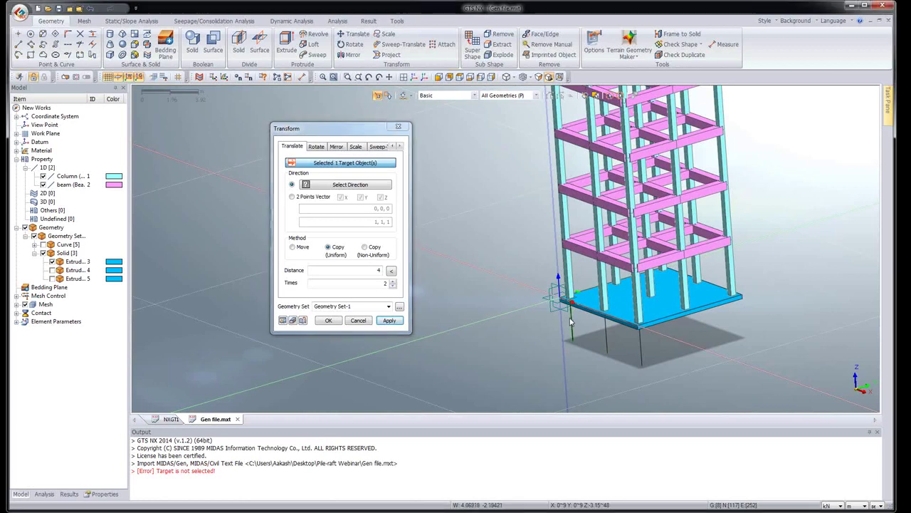
{"action": "left_click", "coordinate": [608, 324]}
{"action": "left_click", "coordinate": [641, 343]}
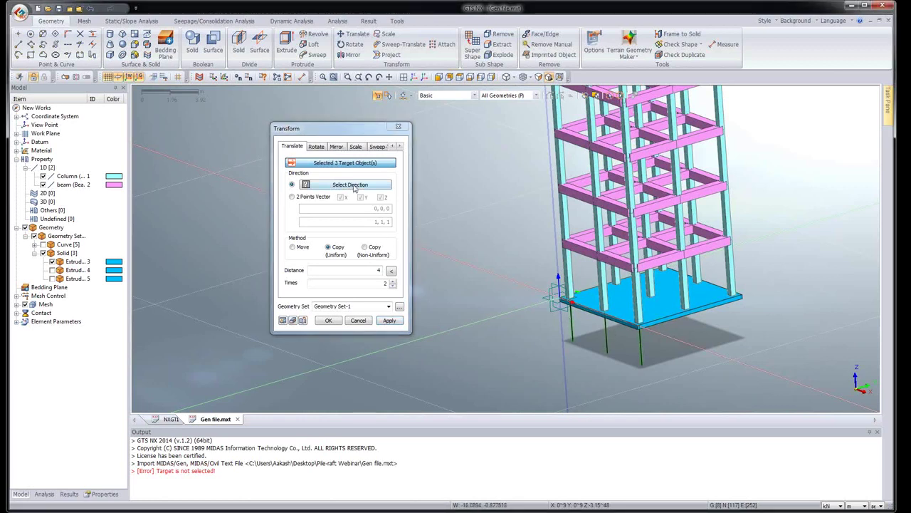
{"action": "left_click", "coordinate": [355, 184]}
{"action": "left_click", "coordinate": [487, 324]}
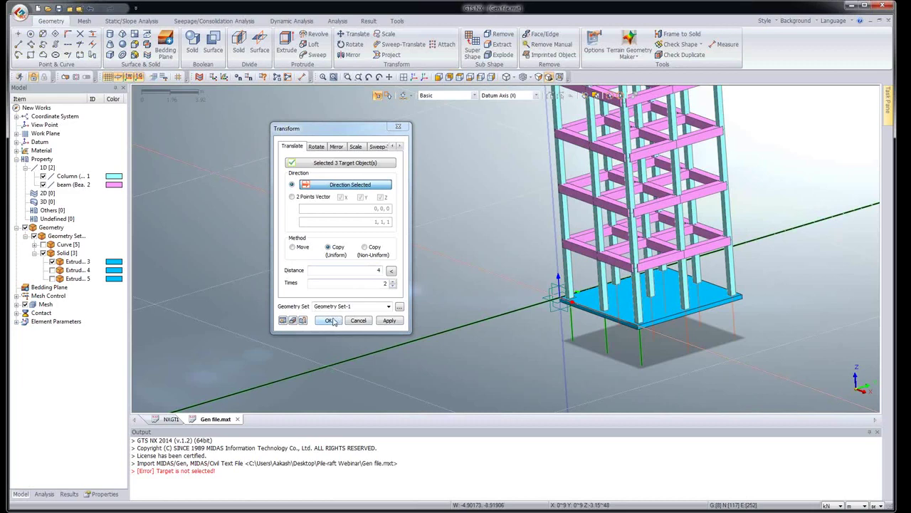
{"action": "left_click", "coordinate": [330, 320]}
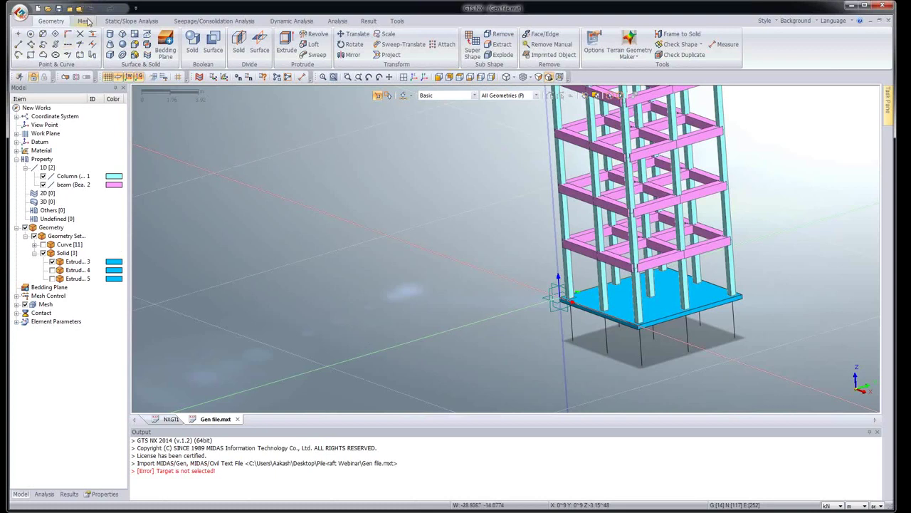
Step: Start a new isotropic material with the Mohr-Coulomb model and name it Top Soil
{"action": "left_click", "coordinate": [85, 22]}
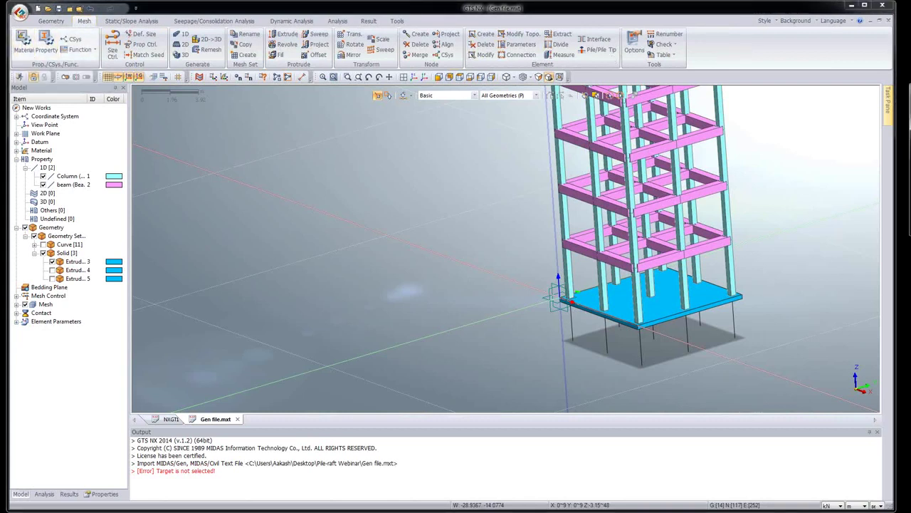
{"action": "left_click_drag", "start_coordinate": [754, 111], "coordinate": [291, 168]}
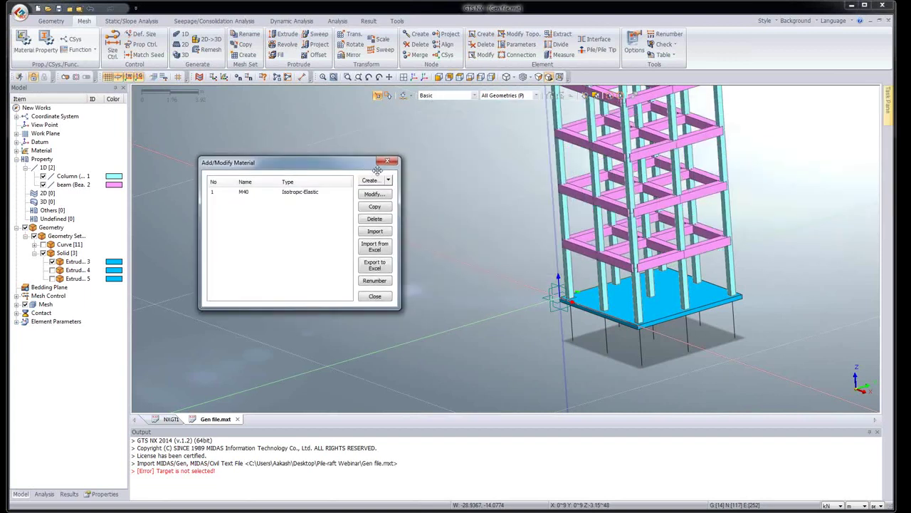
{"action": "left_click", "coordinate": [390, 181]}
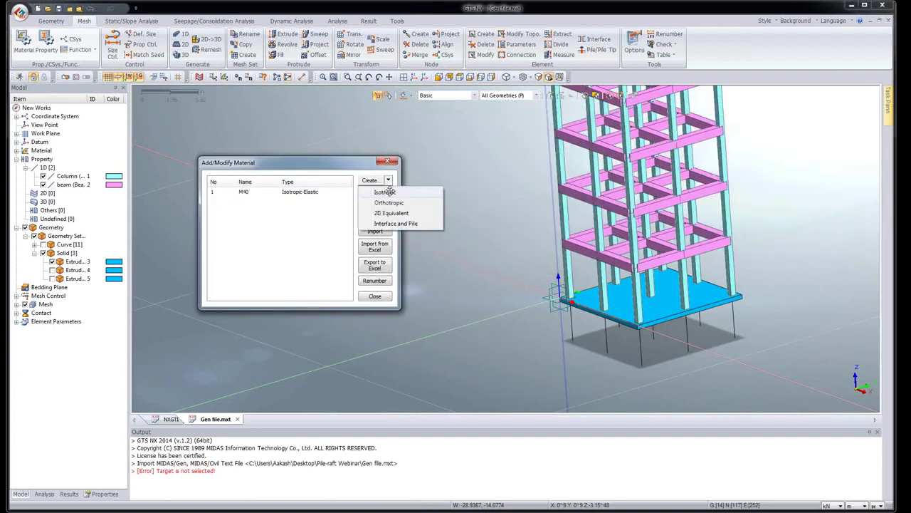
{"action": "left_click", "coordinate": [388, 192]}
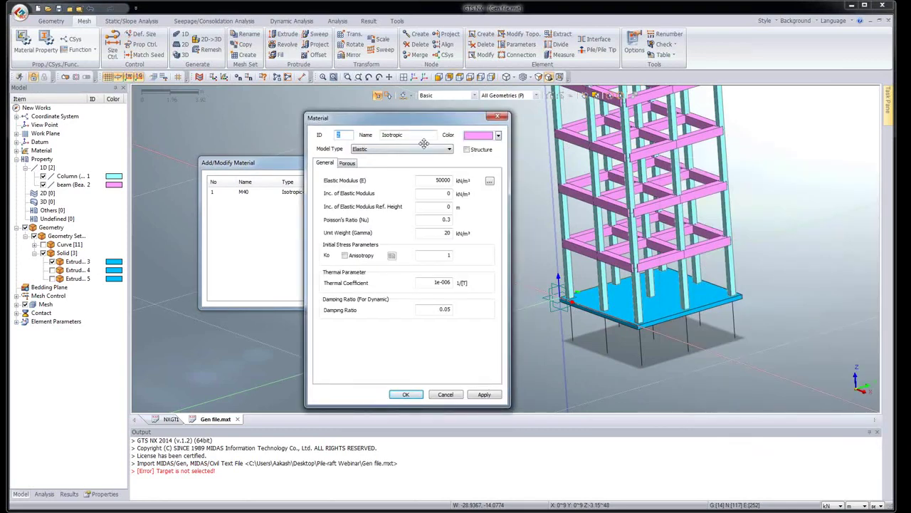
{"action": "left_click", "coordinate": [423, 144]}
{"action": "left_click", "coordinate": [402, 165]}
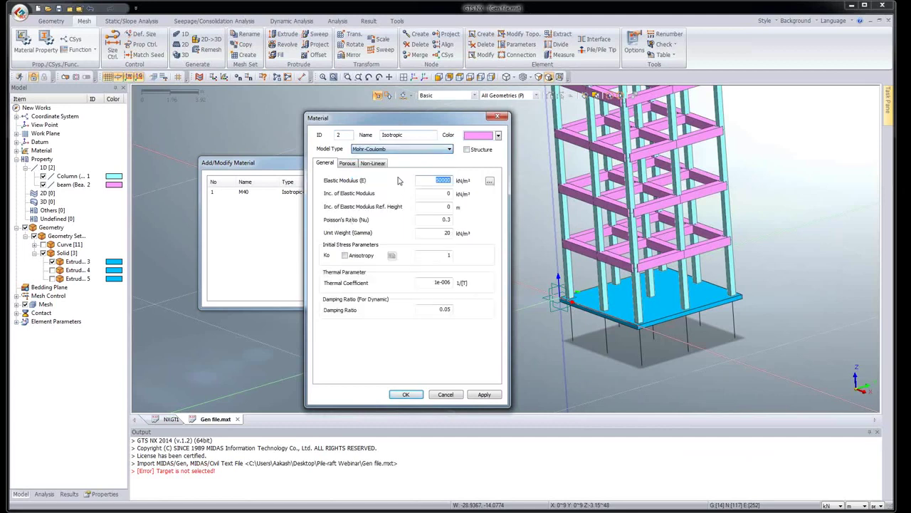
{"action": "double_click", "coordinate": [399, 135]}
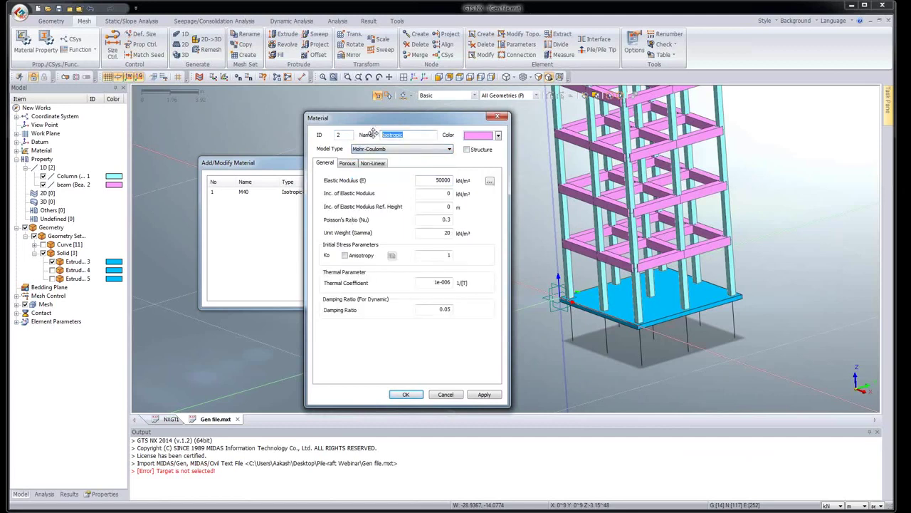
{"action": "type", "text": "Top Soil"}
Step: Set the Top Soil material's cohesion to 28 kN/m² and its frictional angle to 33 degrees
{"action": "left_click", "coordinate": [350, 163]}
{"action": "left_click", "coordinate": [369, 163]}
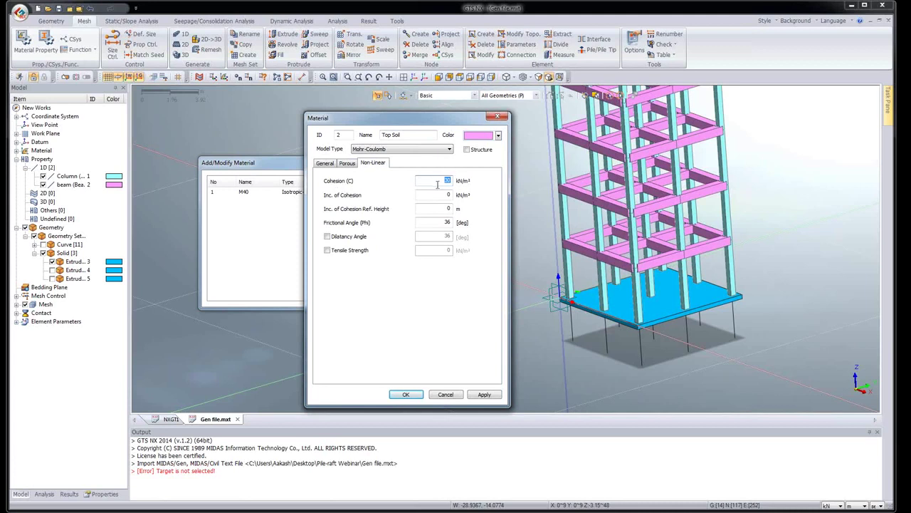
{"action": "type", "text": "28"}
{"action": "left_click_drag", "start_coordinate": [436, 222], "coordinate": [458, 226]}
{"action": "type", "text": "33"}
{"action": "left_click", "coordinate": [407, 395]}
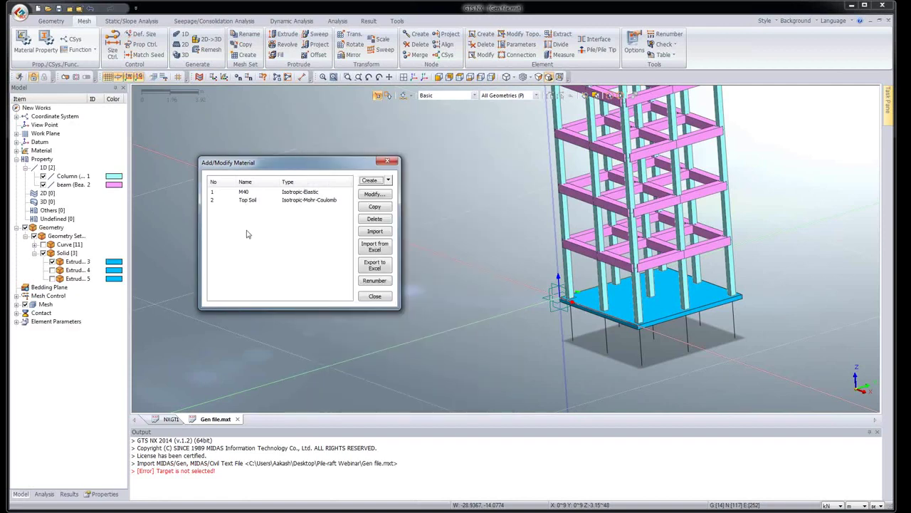
Step: Start another isotropic Mohr-Coulomb material named Bottom Soil and raise its elastic modulus
{"action": "left_click", "coordinate": [255, 201]}
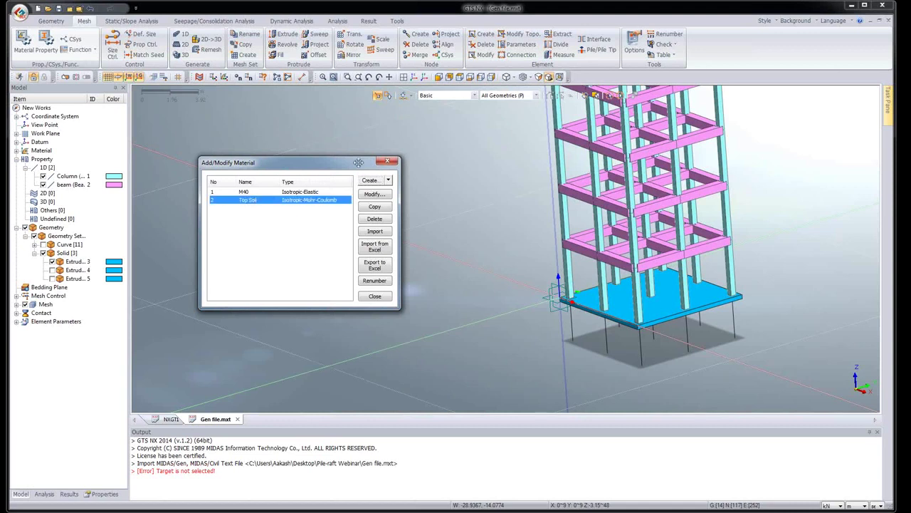
{"action": "left_click", "coordinate": [388, 180]}
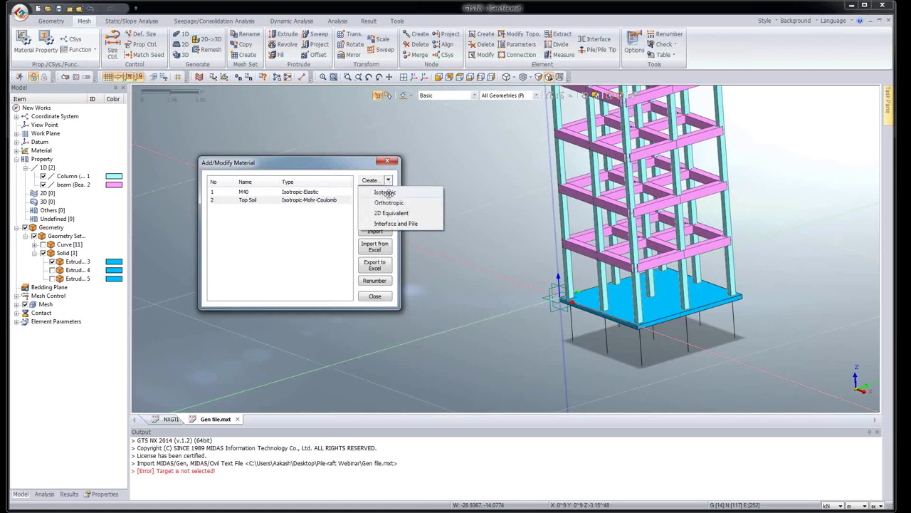
{"action": "left_click", "coordinate": [390, 193]}
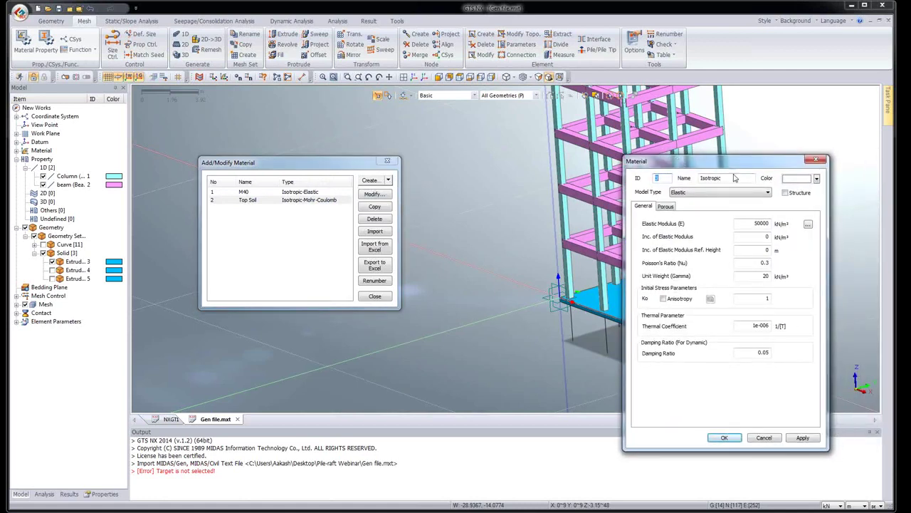
{"action": "left_click", "coordinate": [735, 193]}
{"action": "left_click", "coordinate": [719, 220]}
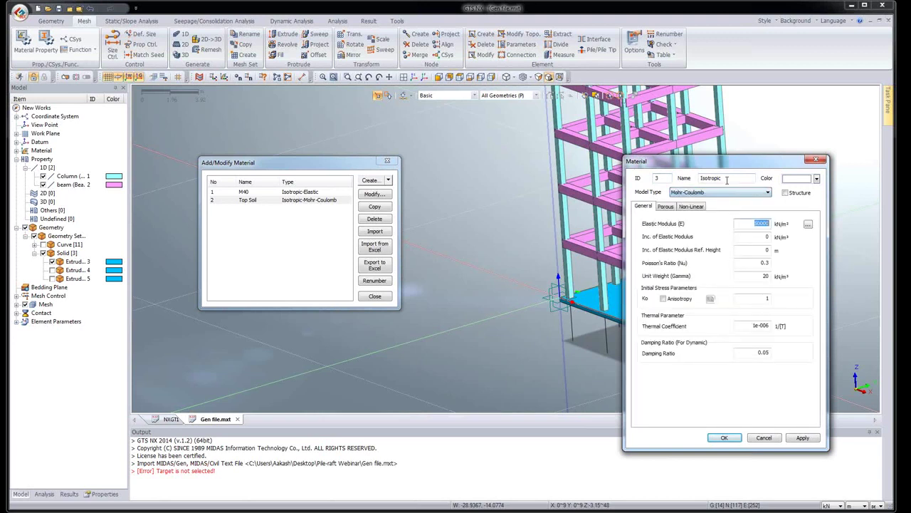
{"action": "left_click_drag", "start_coordinate": [726, 181], "coordinate": [682, 177]}
{"action": "type", "text": "Bottom Soil"}
{"action": "left_click", "coordinate": [769, 225]}
{"action": "type", "text": "0"}
Step: Set the Bottom Soil material's cohesion to 23 kN/m² and its frictional angle to 40 degrees
{"action": "left_click", "coordinate": [694, 207]}
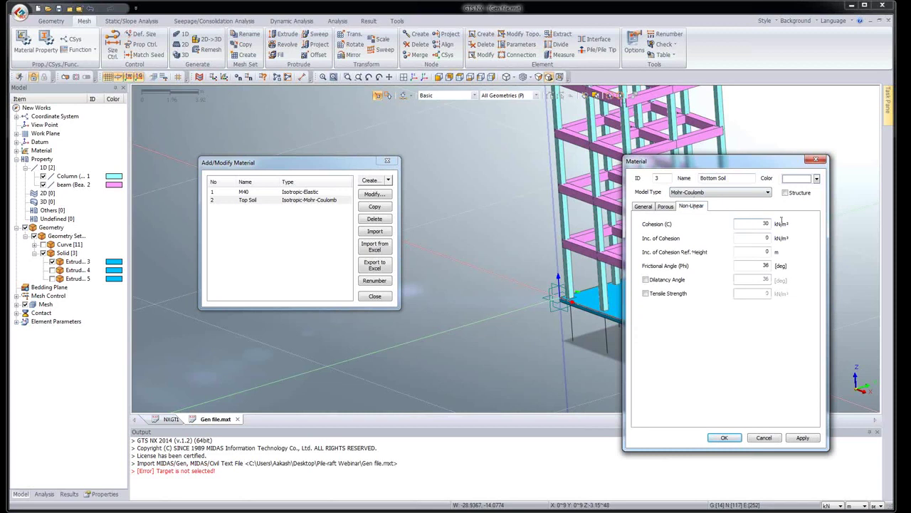
{"action": "double_click", "coordinate": [766, 223]}
{"action": "type", "text": "23"}
{"action": "double_click", "coordinate": [762, 265]}
{"action": "type", "text": "40"}
{"action": "left_click", "coordinate": [724, 438]}
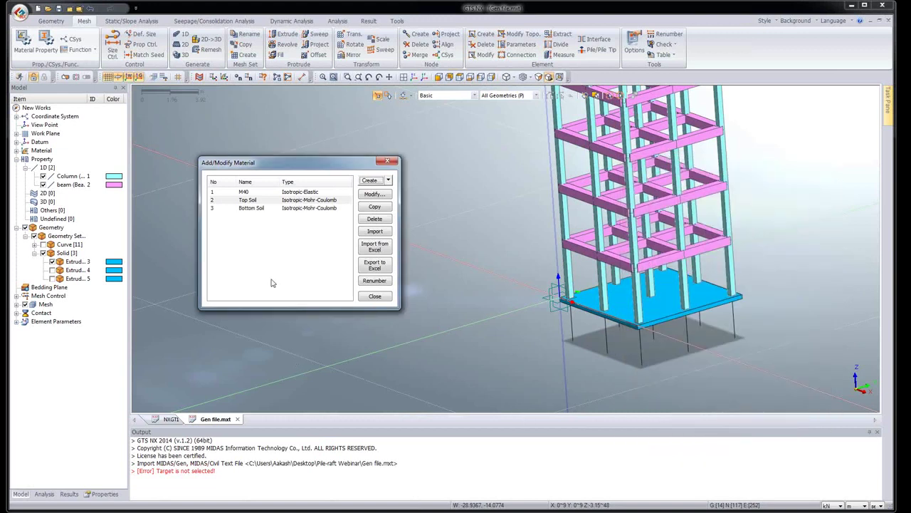
Step: Start a new isotropic material with the Elastic model and name it Raft
{"action": "left_click", "coordinate": [389, 181]}
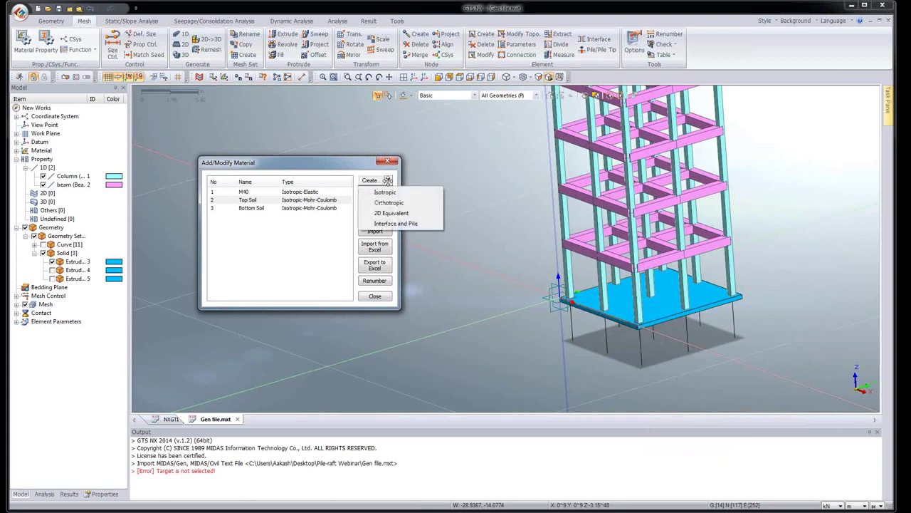
{"action": "left_click", "coordinate": [385, 192]}
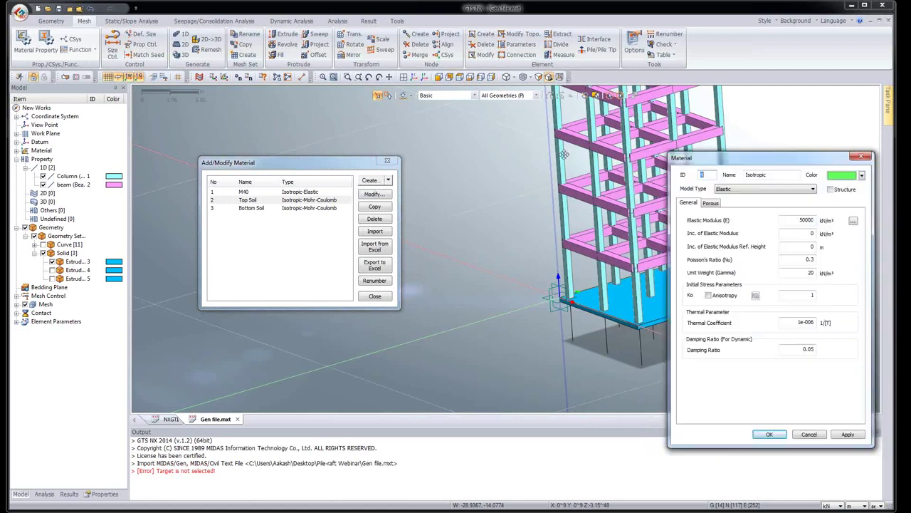
{"action": "left_click_drag", "start_coordinate": [740, 151], "coordinate": [491, 151]}
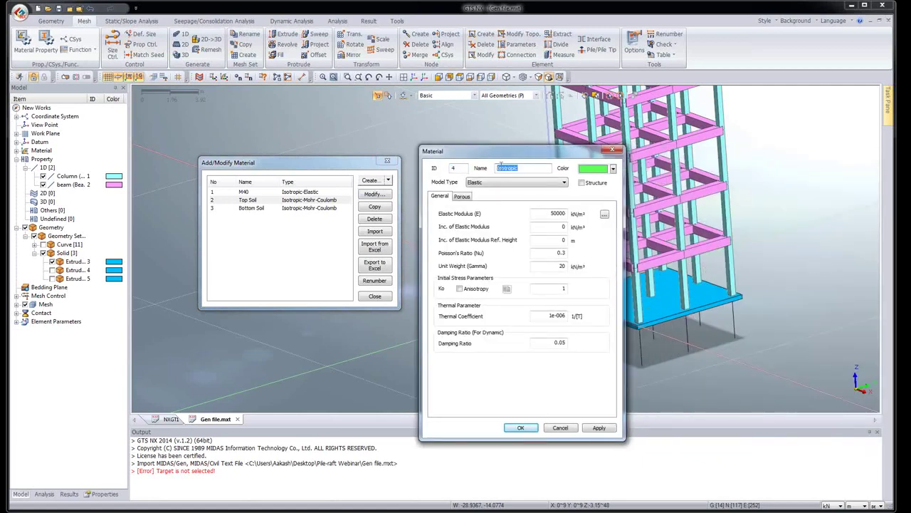
{"action": "type", "text": "Raft"}
Step: Give the Raft material an elastic modulus of 2000000 kN/m², Poisson's ratio 0.2 and unit weight 24 kN/m³
{"action": "double_click", "coordinate": [555, 214]}
{"action": "type", "text": "2"}
{"action": "double_click", "coordinate": [548, 255]}
{"action": "type", "text": "0.2"}
{"action": "double_click", "coordinate": [561, 266]}
{"action": "type", "text": "2"}
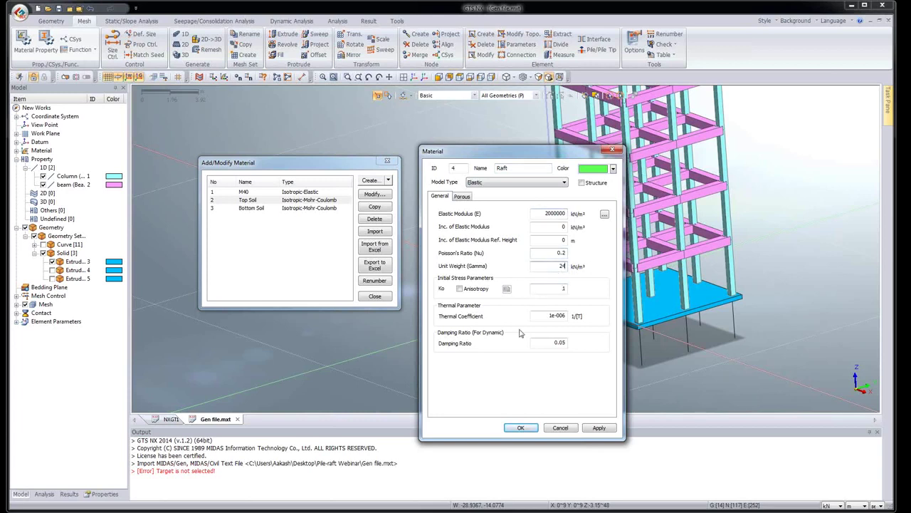
{"action": "left_click", "coordinate": [520, 427]}
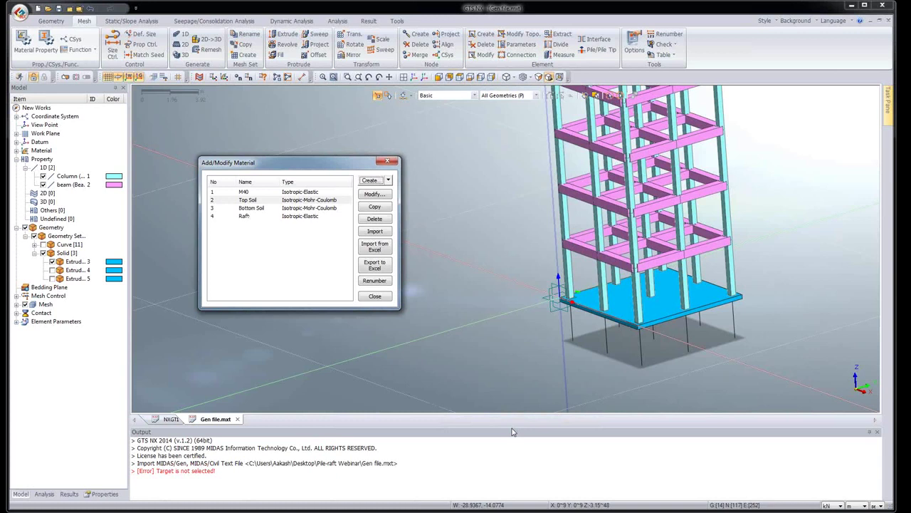
Step: Rename the Raft material to Concrete and finish editing the materials
{"action": "left_click", "coordinate": [292, 217]}
{"action": "left_click", "coordinate": [375, 194]}
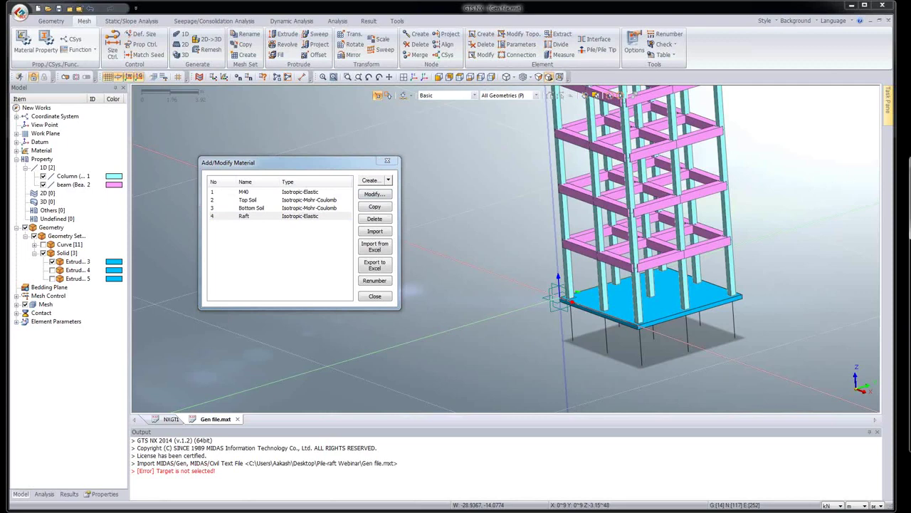
{"action": "left_click_drag", "start_coordinate": [887, 164], "coordinate": [528, 172]}
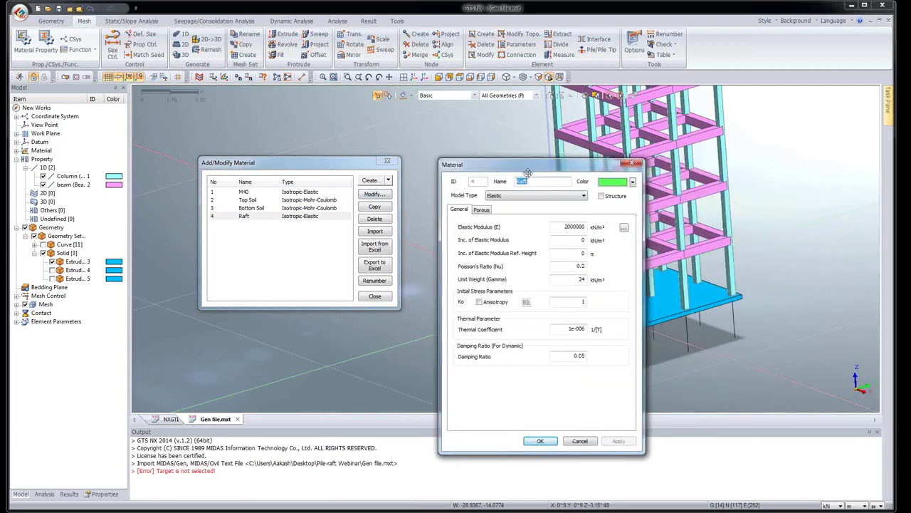
{"action": "type", "text": "Concrete"}
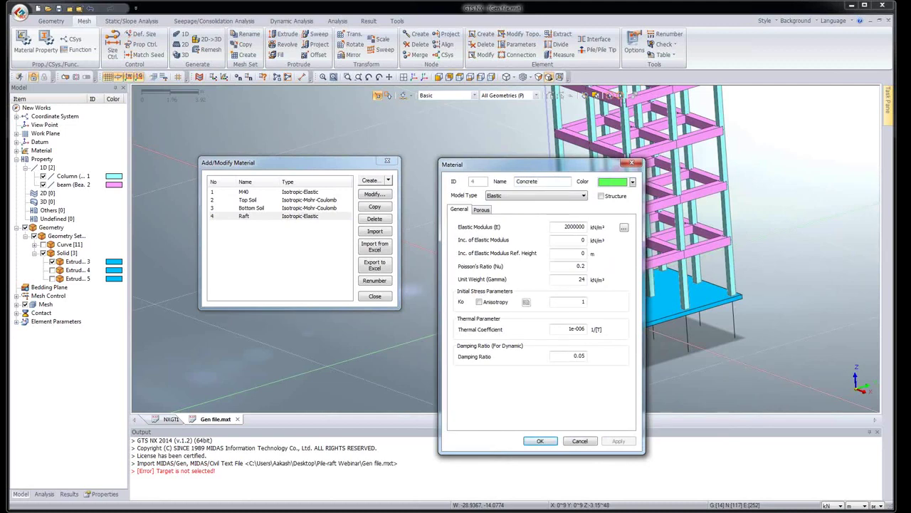
{"action": "left_click", "coordinate": [539, 441]}
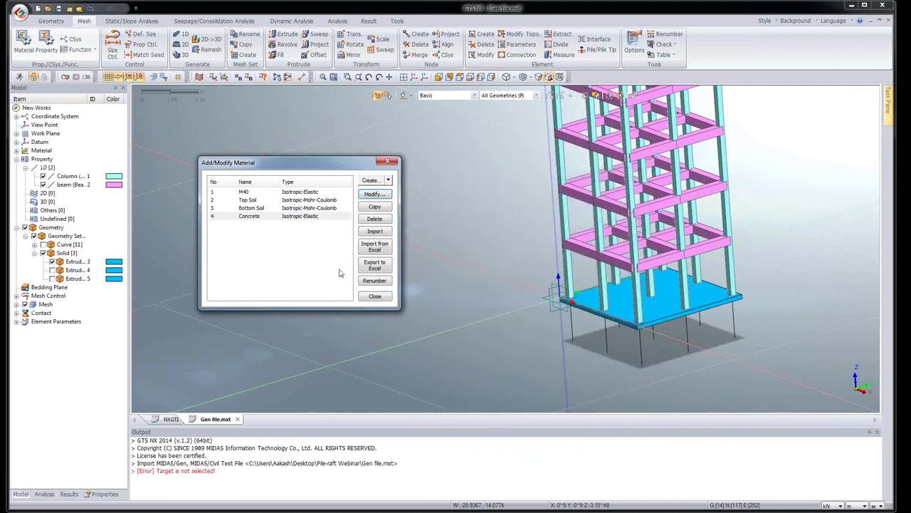
{"action": "left_click", "coordinate": [376, 297]}
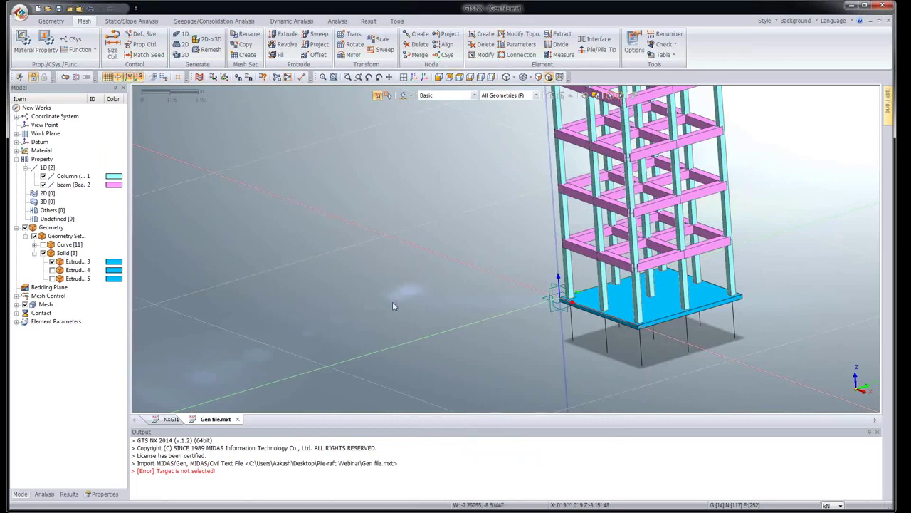
Step: Create a 3D solid property named top Soil that uses the Top Soil material
{"action": "left_click", "coordinate": [414, 76]}
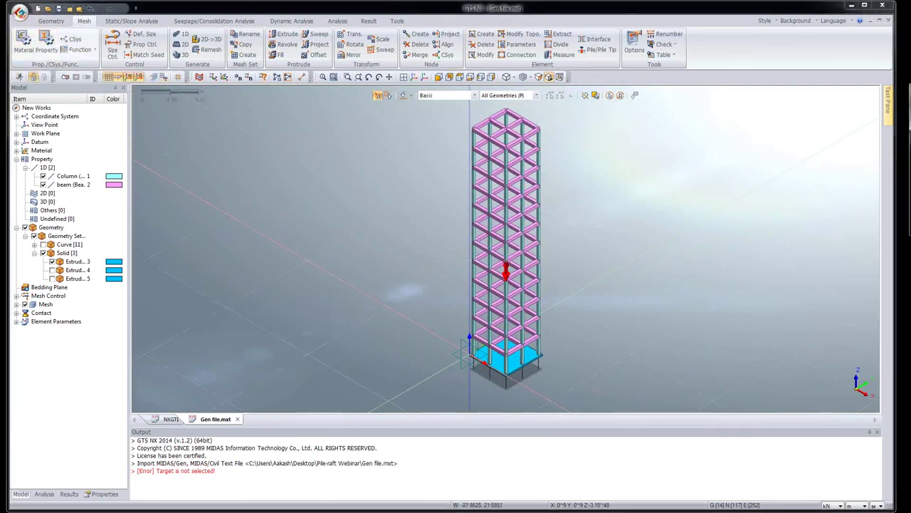
{"action": "left_click_drag", "start_coordinate": [513, 74], "coordinate": [442, 121]}
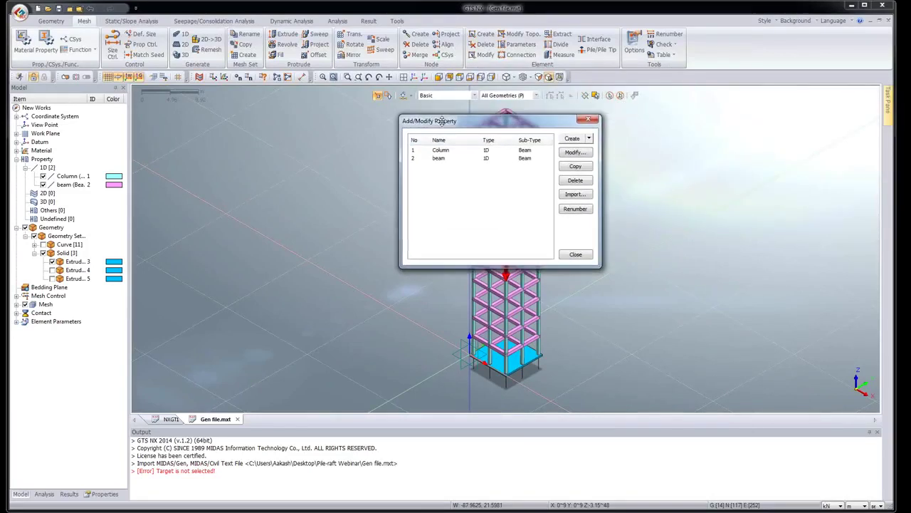
{"action": "left_click", "coordinate": [588, 139]}
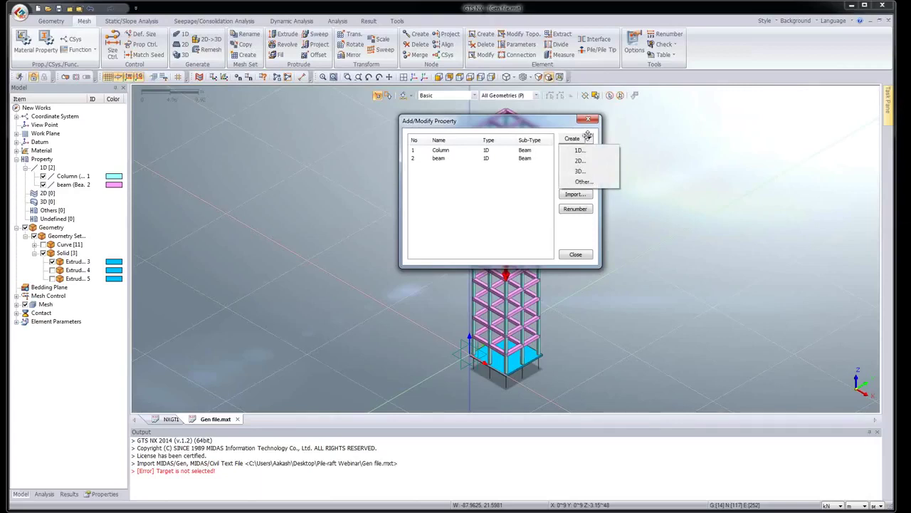
{"action": "left_click", "coordinate": [578, 172]}
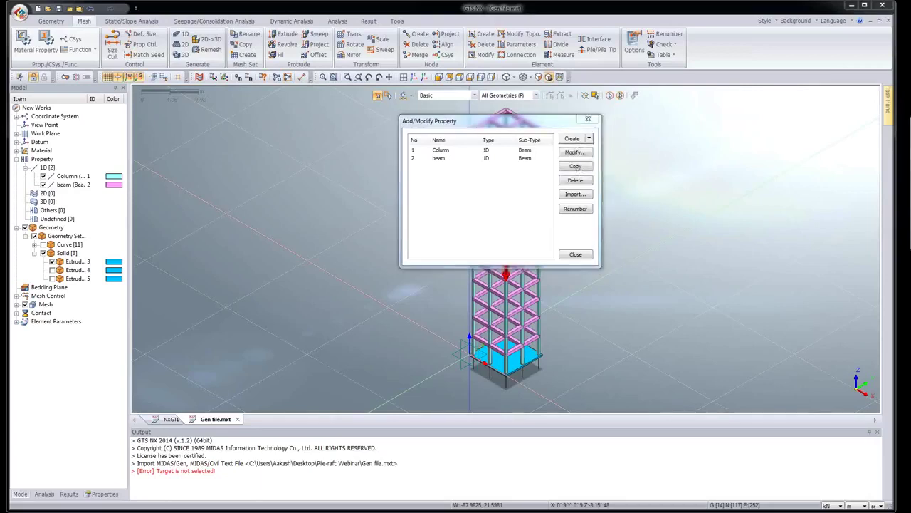
{"action": "left_click_drag", "start_coordinate": [551, 158], "coordinate": [510, 176]}
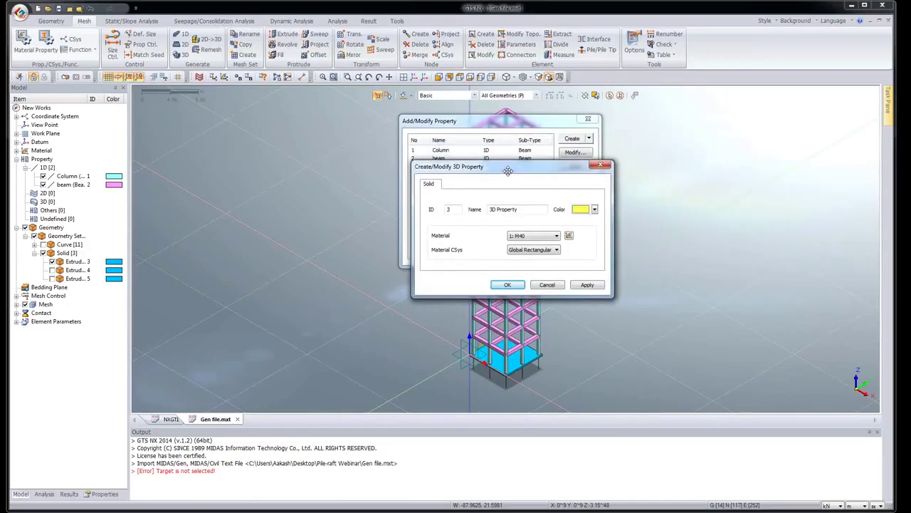
{"action": "left_click_drag", "start_coordinate": [527, 210], "coordinate": [474, 211]}
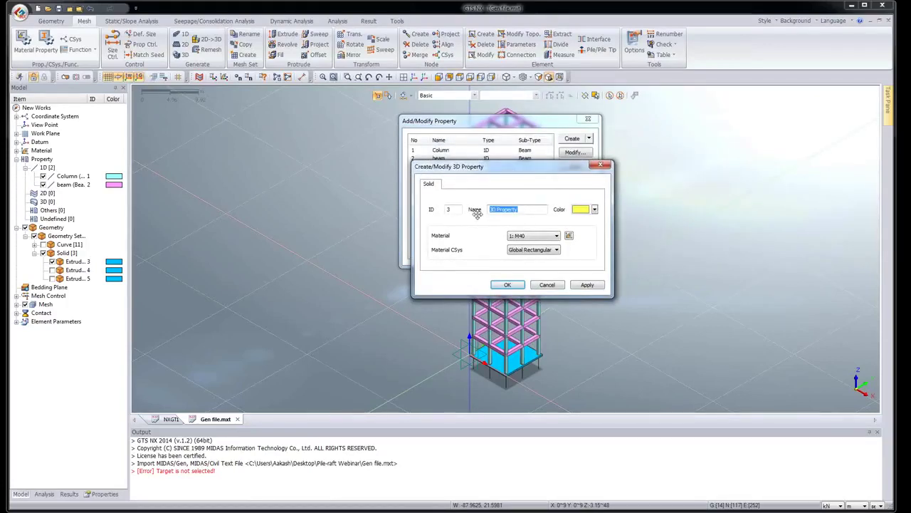
{"action": "type", "text": "top Soil"}
{"action": "left_click", "coordinate": [532, 236]}
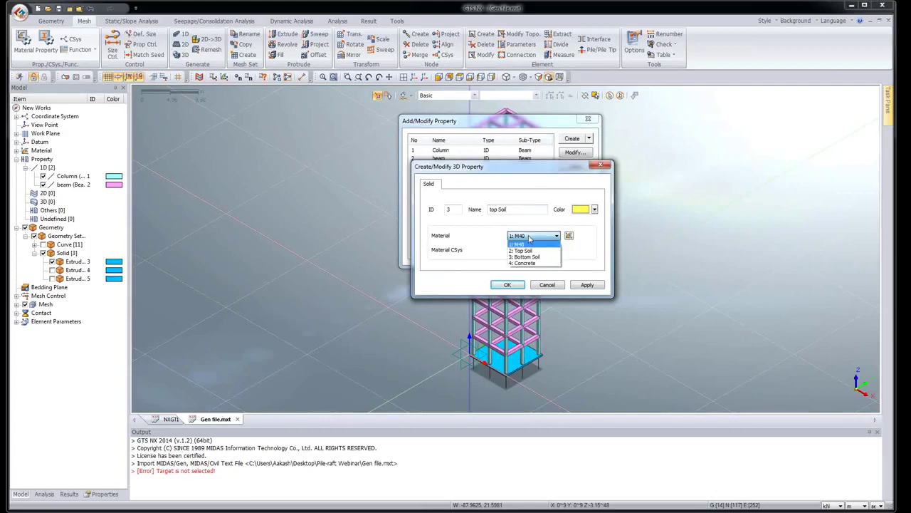
{"action": "left_click", "coordinate": [530, 252]}
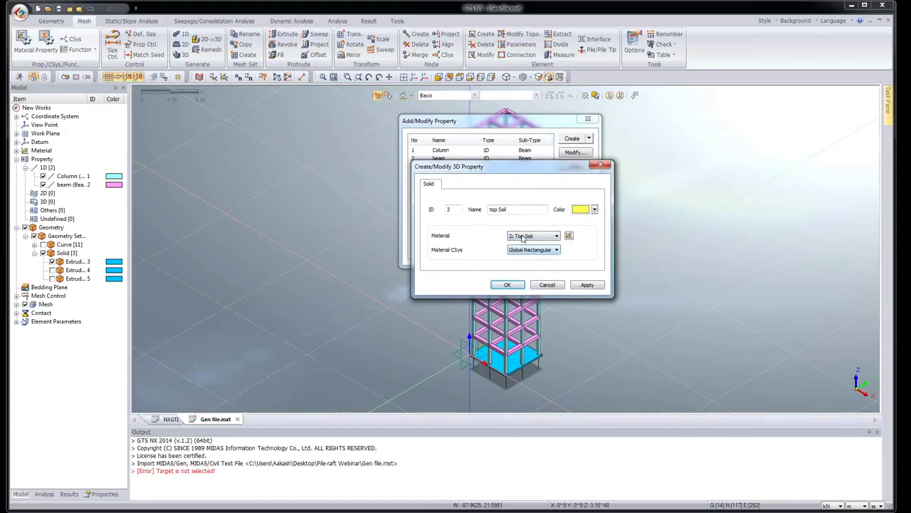
{"action": "left_click", "coordinate": [507, 285]}
{"action": "left_click", "coordinate": [473, 168]}
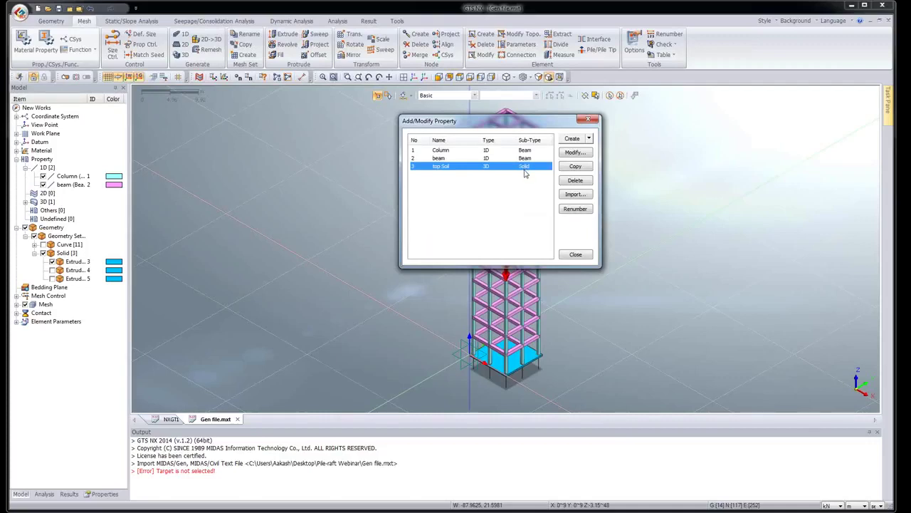
Step: Create a 3D solid property named bottom Soil that uses the Bottom Soil material
{"action": "left_click", "coordinate": [589, 138]}
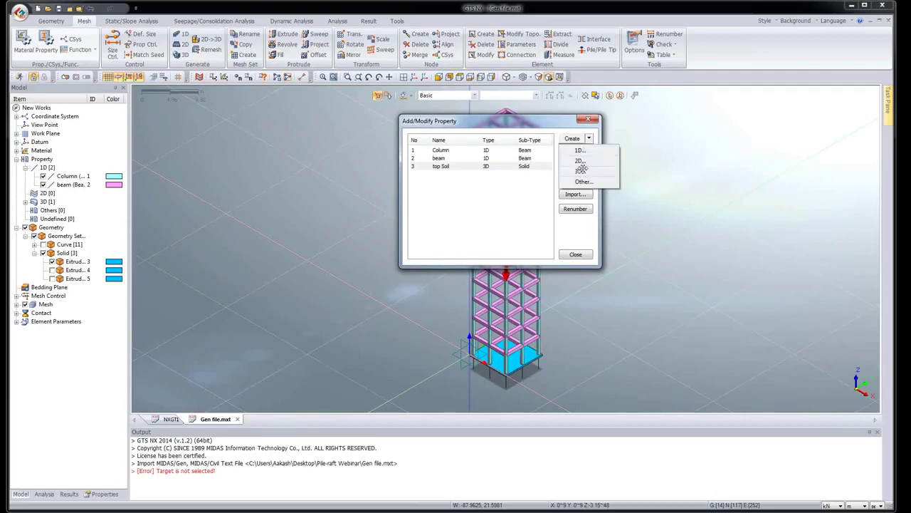
{"action": "left_click", "coordinate": [582, 168]}
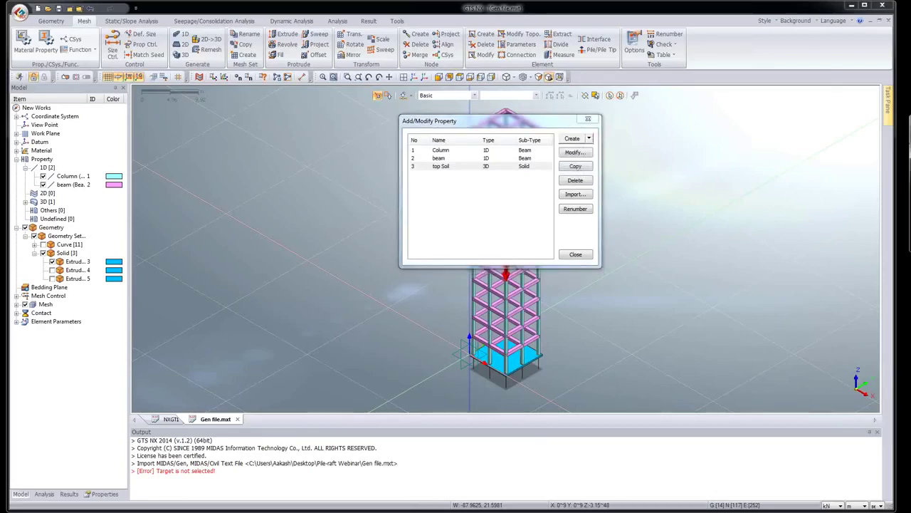
{"action": "left_click_drag", "start_coordinate": [591, 161], "coordinate": [543, 165]}
{"action": "type", "text": "bottom Soil"}
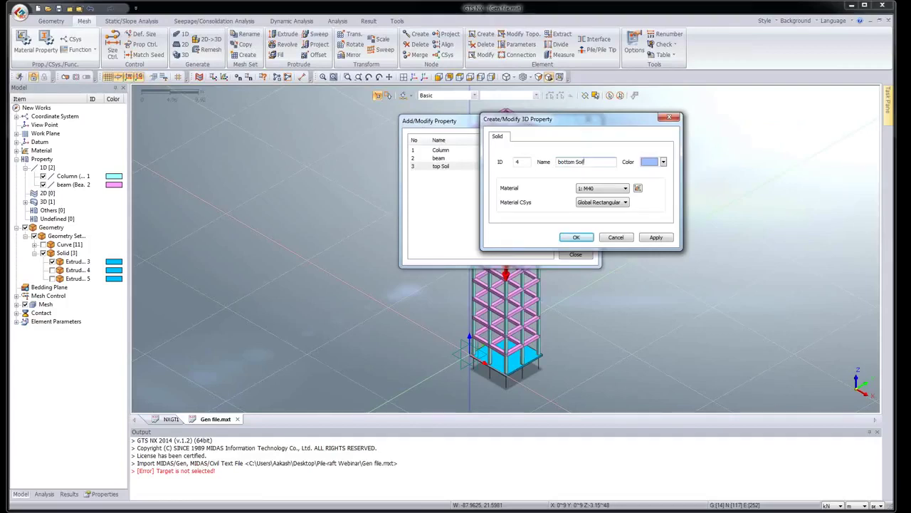
{"action": "left_click", "coordinate": [600, 189]}
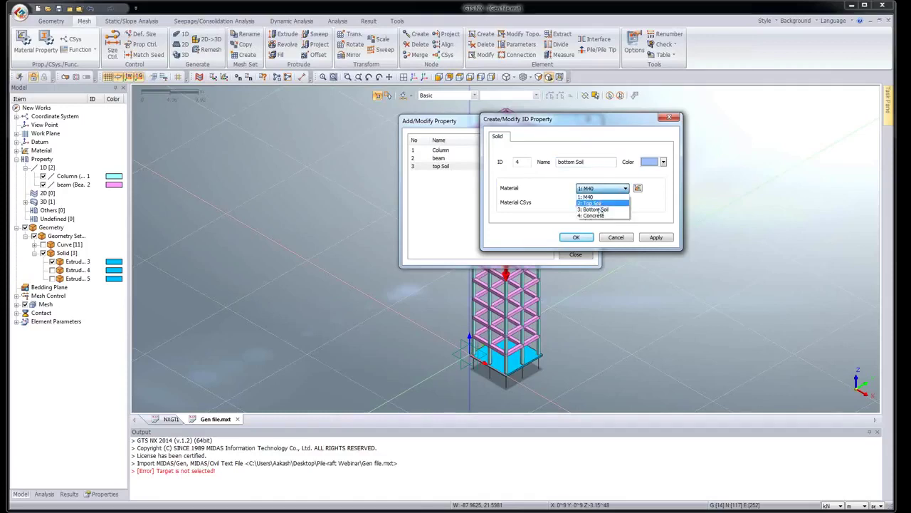
{"action": "left_click", "coordinate": [596, 209]}
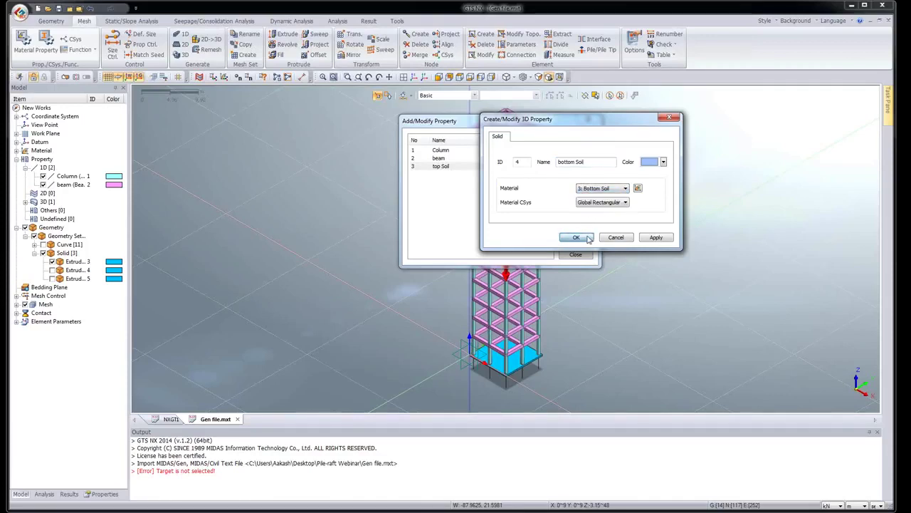
{"action": "left_click", "coordinate": [576, 238]}
Step: Create a 3D solid property named Raft that uses the Concrete material
{"action": "left_click", "coordinate": [588, 139]}
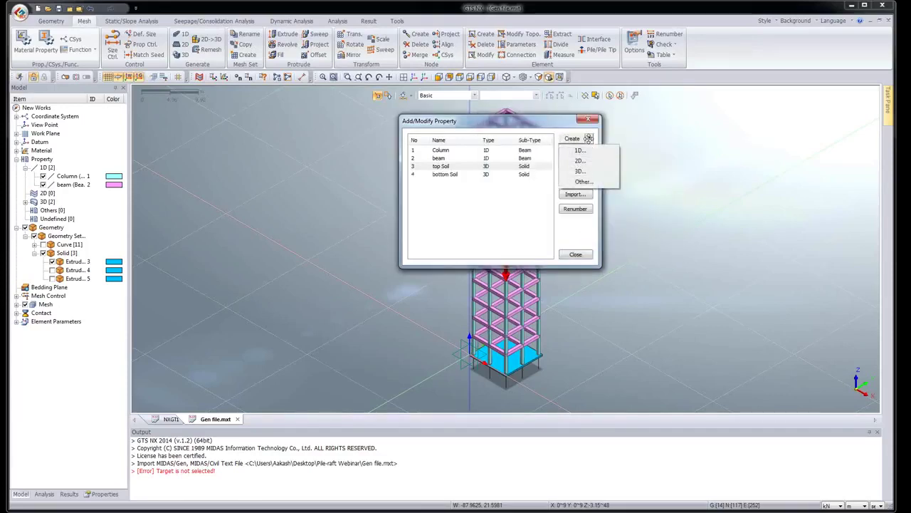
{"action": "left_click", "coordinate": [581, 171]}
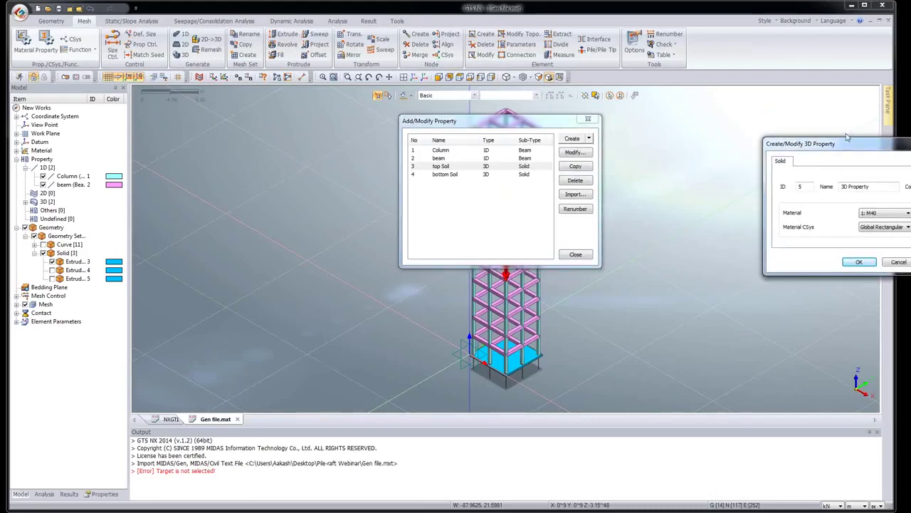
{"action": "left_click_drag", "start_coordinate": [847, 142], "coordinate": [761, 145]}
{"action": "left_click_drag", "start_coordinate": [609, 171], "coordinate": [598, 177]}
{"action": "left_click_drag", "start_coordinate": [585, 226], "coordinate": [527, 230]}
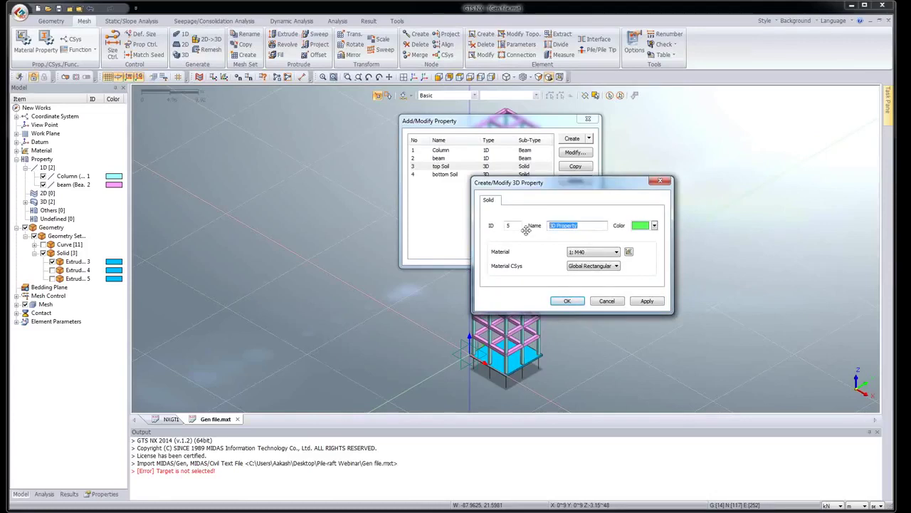
{"action": "type", "text": "Raft"}
{"action": "left_click", "coordinate": [593, 252]}
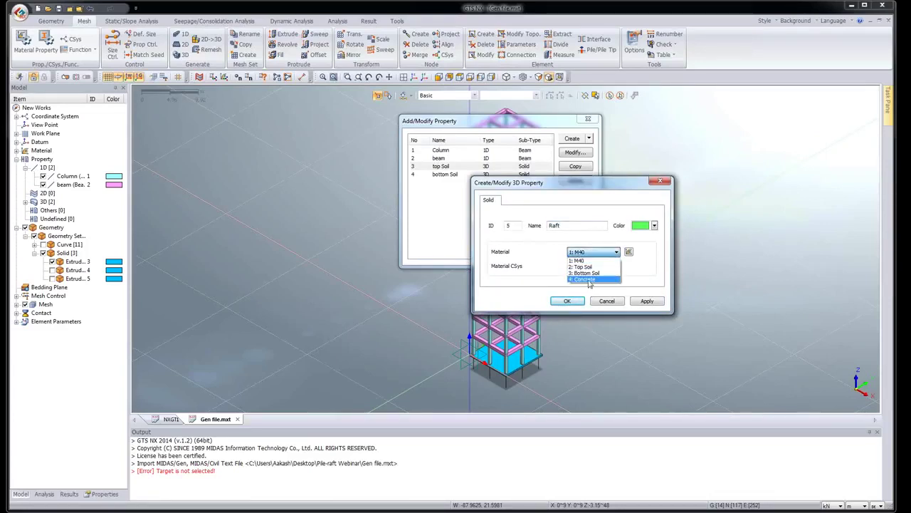
{"action": "left_click", "coordinate": [589, 279]}
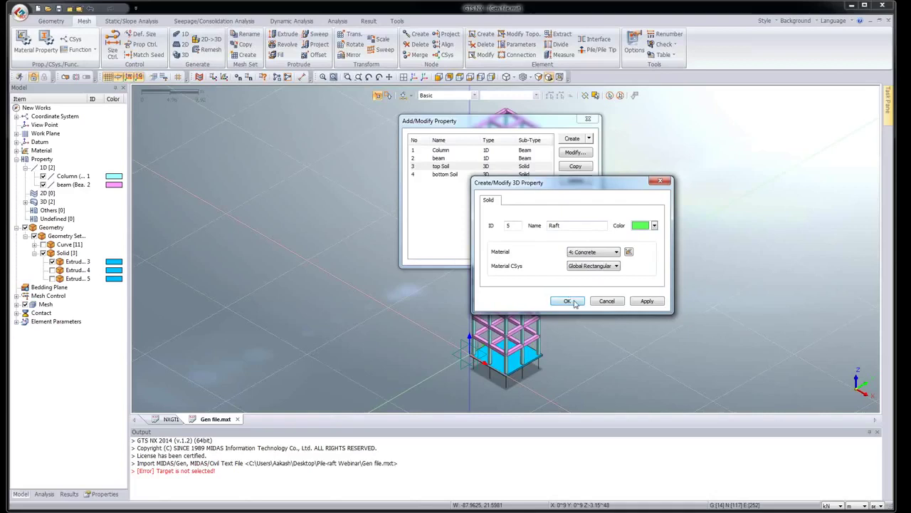
{"action": "left_click", "coordinate": [567, 301]}
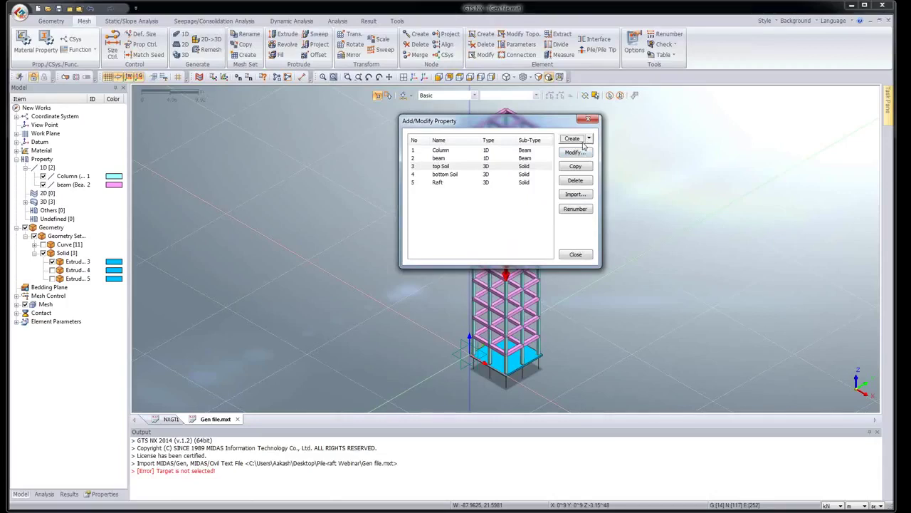
Step: Start a new 1D beam property named Pile and assign it the Concrete material
{"action": "left_click", "coordinate": [464, 150]}
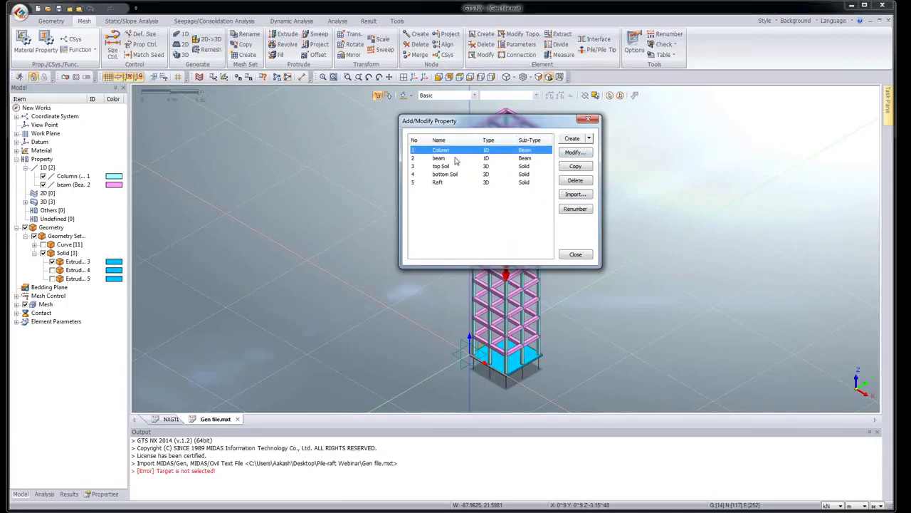
{"action": "left_click", "coordinate": [451, 159]}
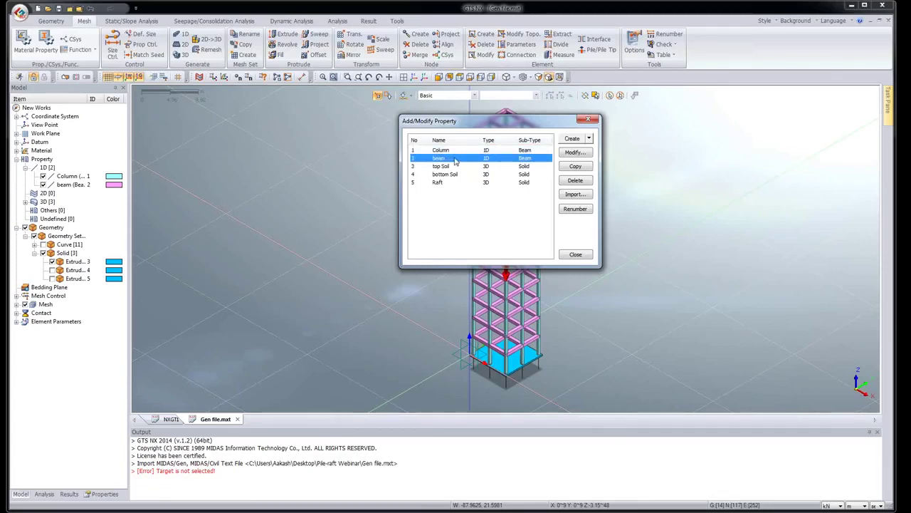
{"action": "left_click", "coordinate": [589, 140]}
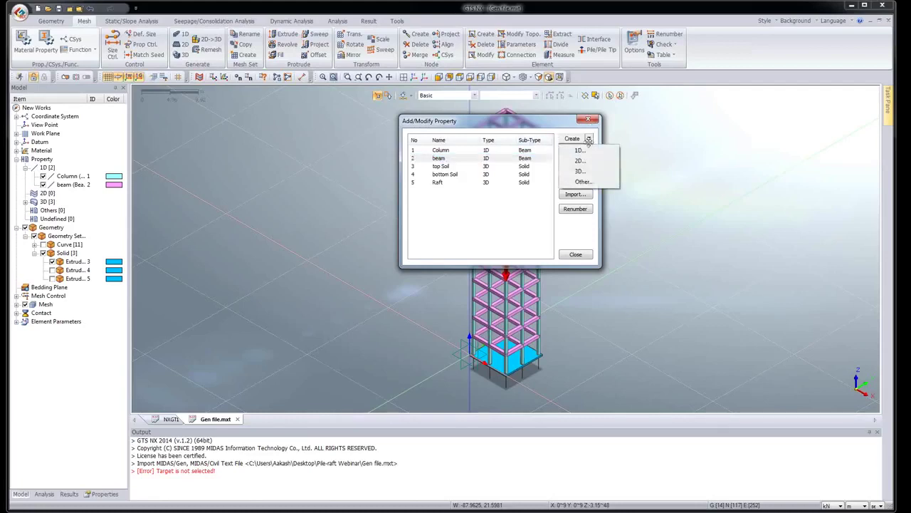
{"action": "left_click", "coordinate": [578, 150]}
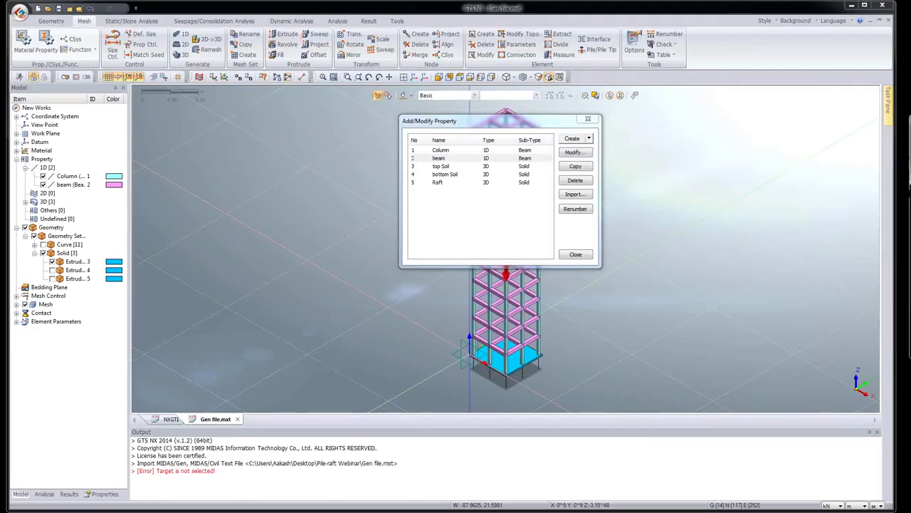
{"action": "left_click", "coordinate": [487, 111]}
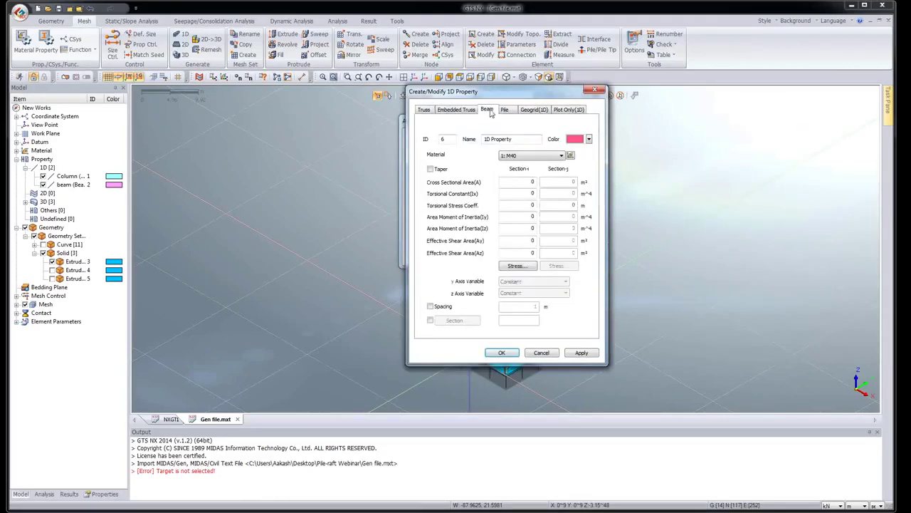
{"action": "left_click_drag", "start_coordinate": [523, 139], "coordinate": [484, 139]}
{"action": "type", "text": "Pile"}
{"action": "left_click", "coordinate": [527, 156]}
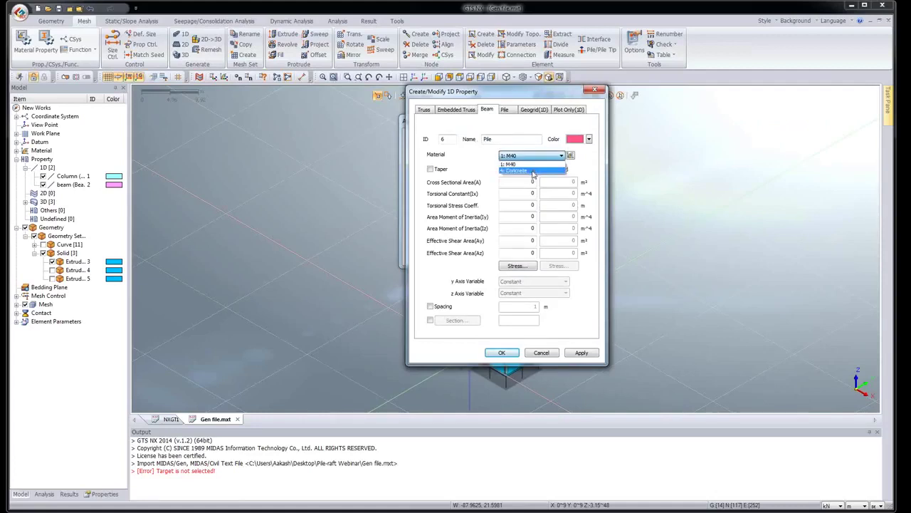
{"action": "left_click", "coordinate": [535, 171]}
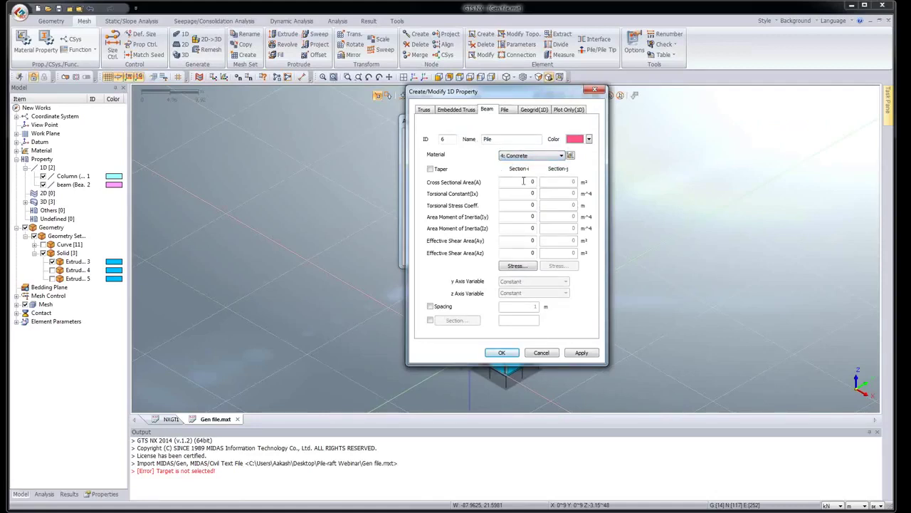
Step: Give the Pile beam property a Solid Round section with a diameter of 0.3 m and finish defining the properties
{"action": "left_click", "coordinate": [430, 320]}
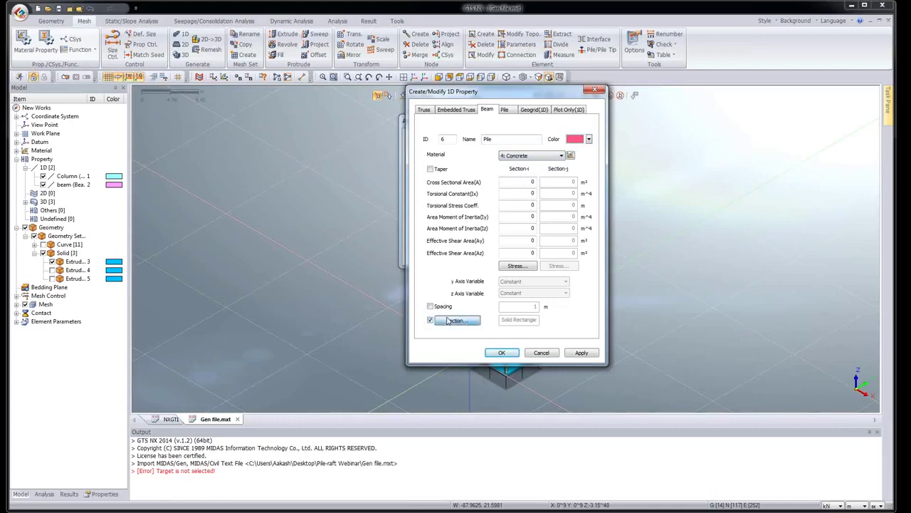
{"action": "left_click", "coordinate": [456, 320]}
{"action": "left_click", "coordinate": [562, 113]}
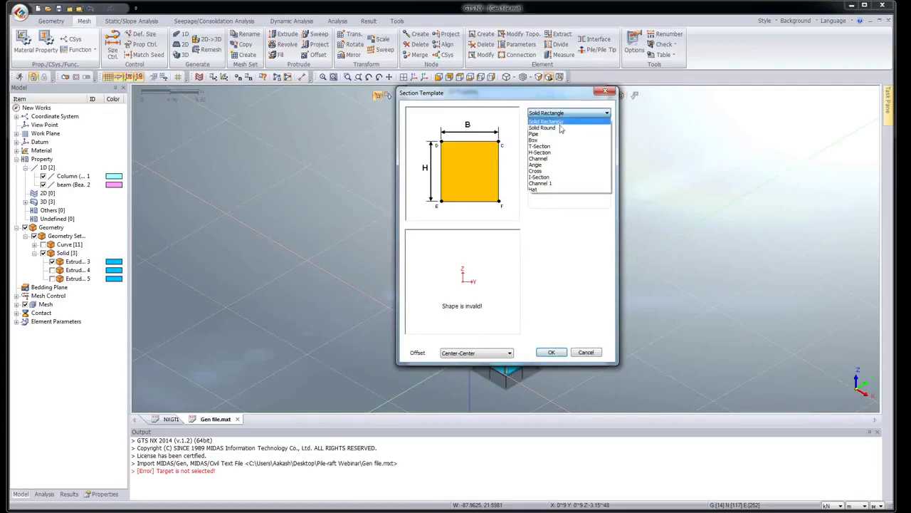
{"action": "left_click", "coordinate": [560, 126]}
{"action": "left_click", "coordinate": [559, 136]}
{"action": "type", "text": "0.3"}
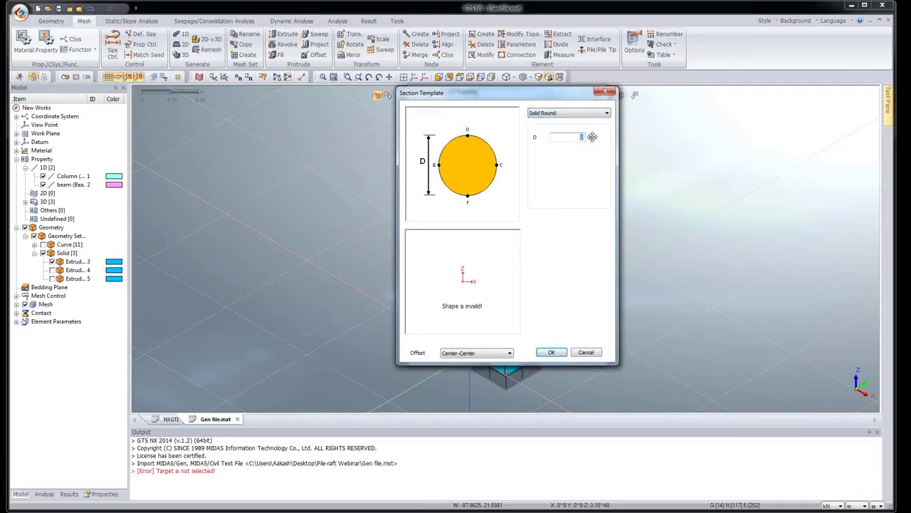
{"action": "left_click", "coordinate": [551, 352]}
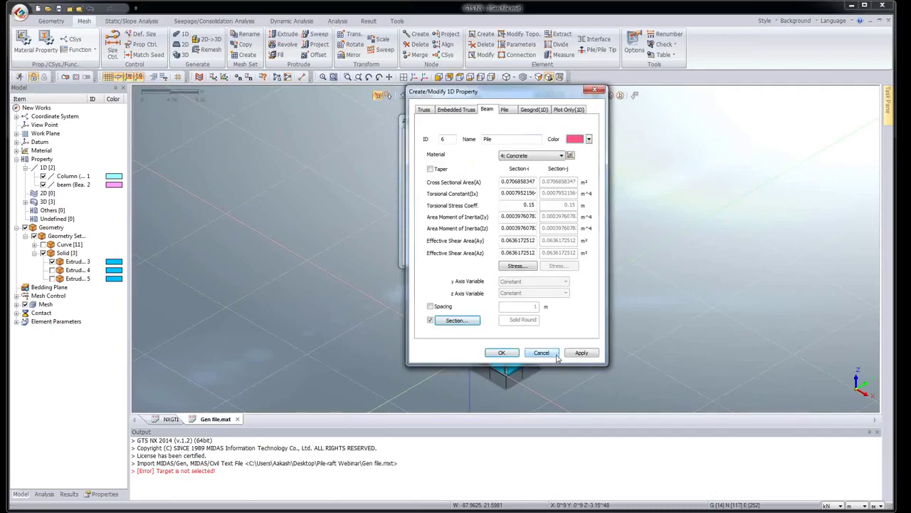
{"action": "left_click", "coordinate": [502, 353]}
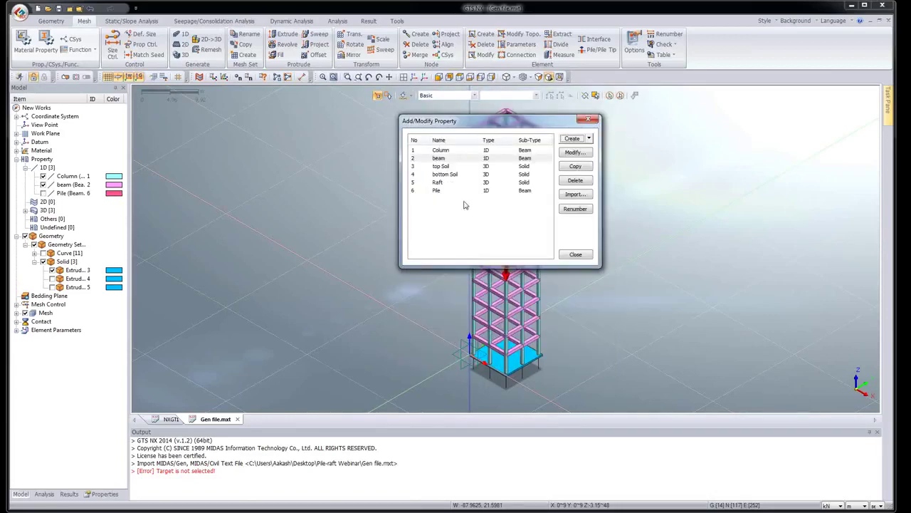
{"action": "left_click", "coordinate": [465, 190]}
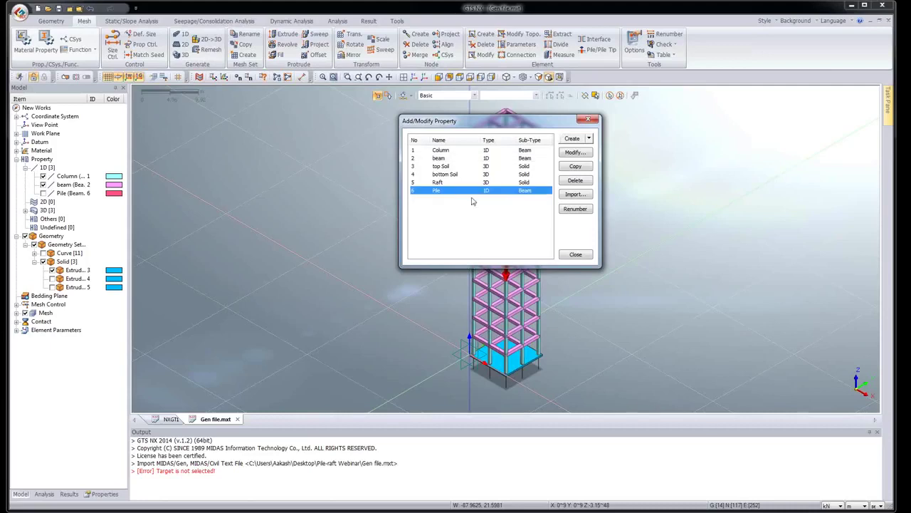
{"action": "left_click", "coordinate": [575, 255]}
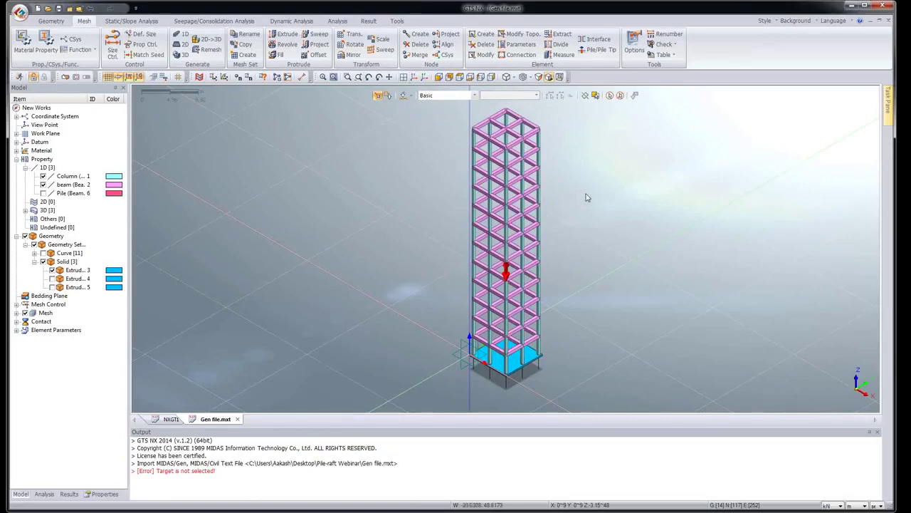
Step: Show the two hidden soil layer solids and hide the building frame's default mesh set
{"action": "left_click", "coordinate": [52, 278]}
{"action": "left_click", "coordinate": [51, 287]}
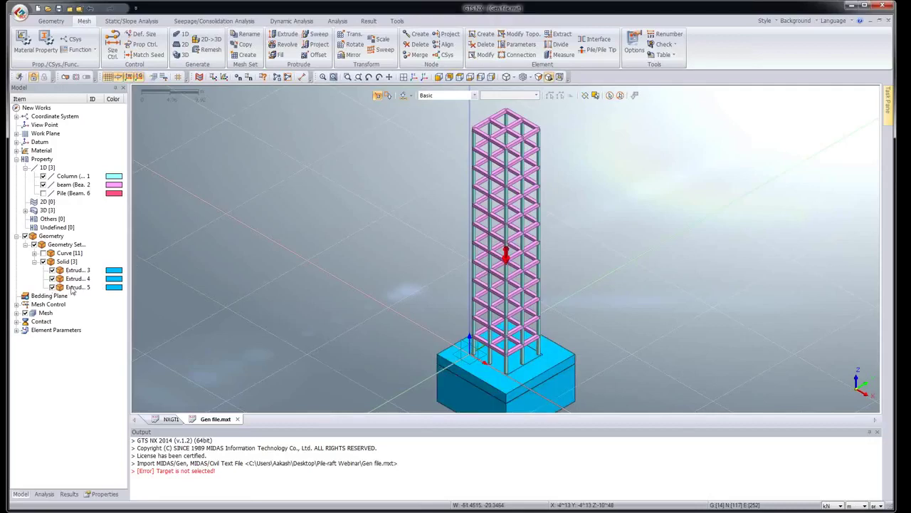
{"action": "left_click", "coordinate": [15, 313]}
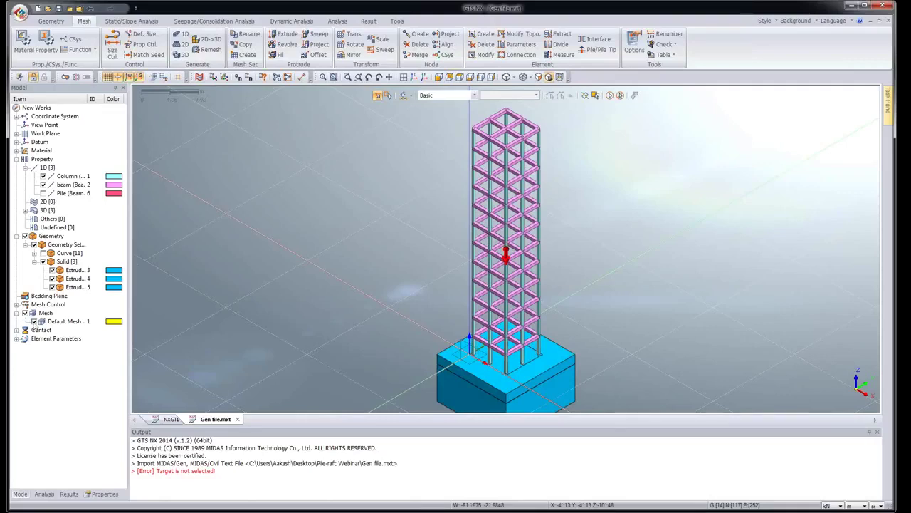
{"action": "left_click", "coordinate": [34, 321]}
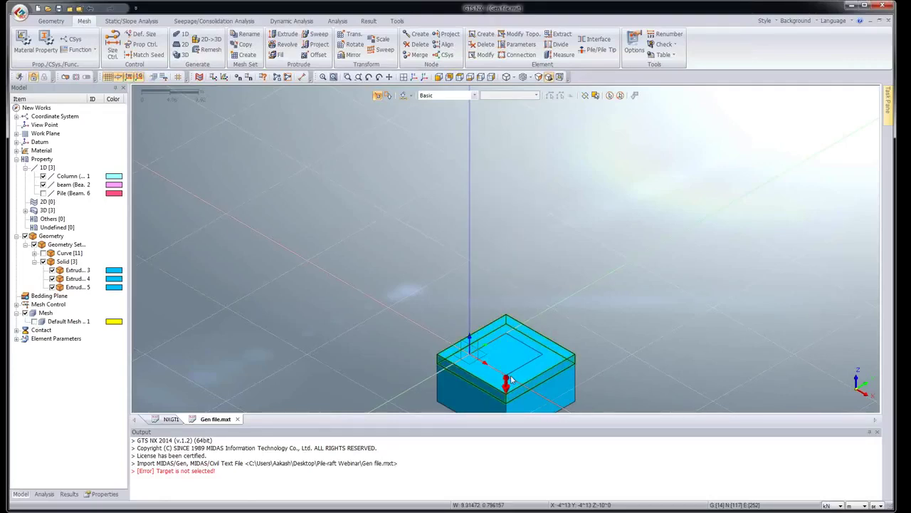
{"action": "middle_click_drag", "start_coordinate": [468, 383], "coordinate": [454, 276]}
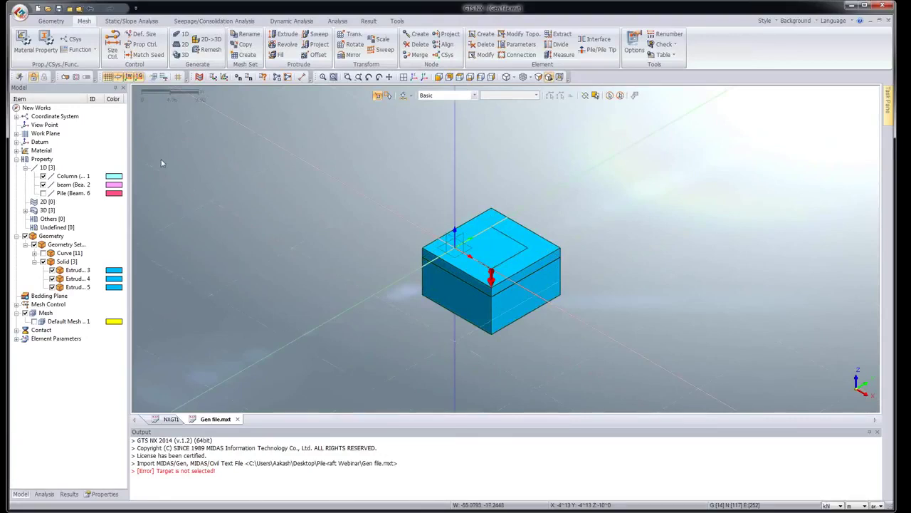
Step: Mesh the raft solid with the Hybrid Mesher at size 0.5, using the top Soil property and the mesh set name raft/Excavation
{"action": "left_click", "coordinate": [182, 55]}
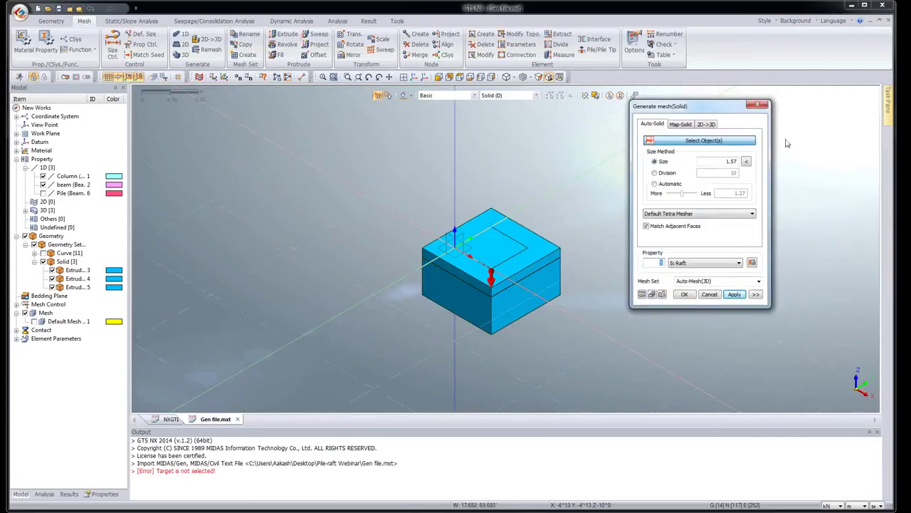
{"action": "left_click", "coordinate": [498, 248]}
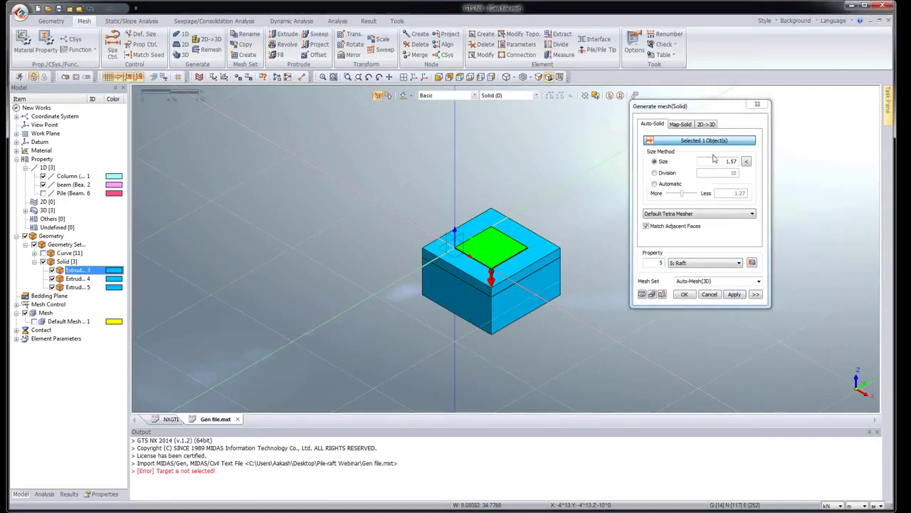
{"action": "double_click", "coordinate": [733, 161]}
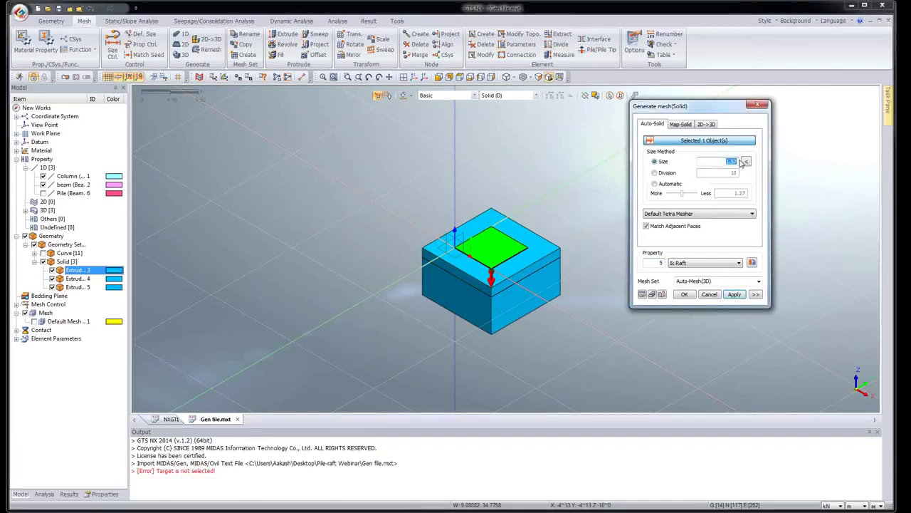
{"action": "type", "text": "0.5"}
{"action": "left_click", "coordinate": [684, 213]}
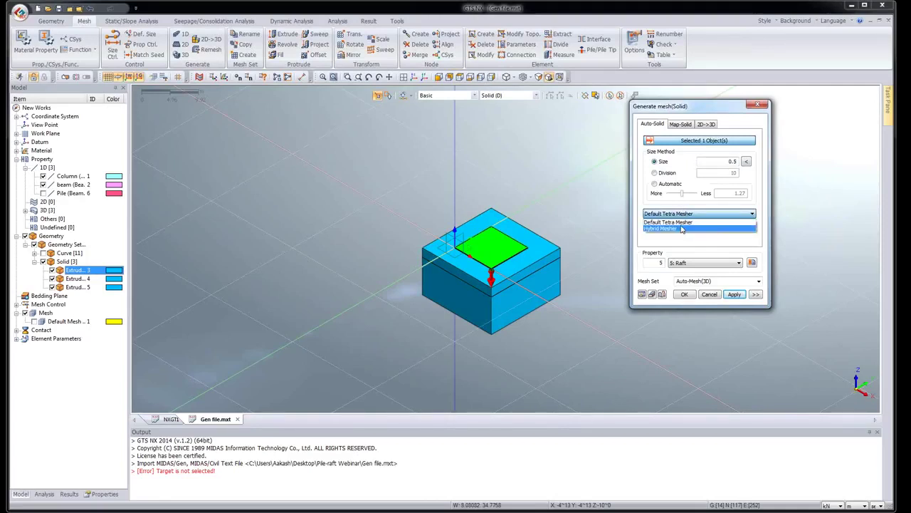
{"action": "left_click", "coordinate": [681, 229]}
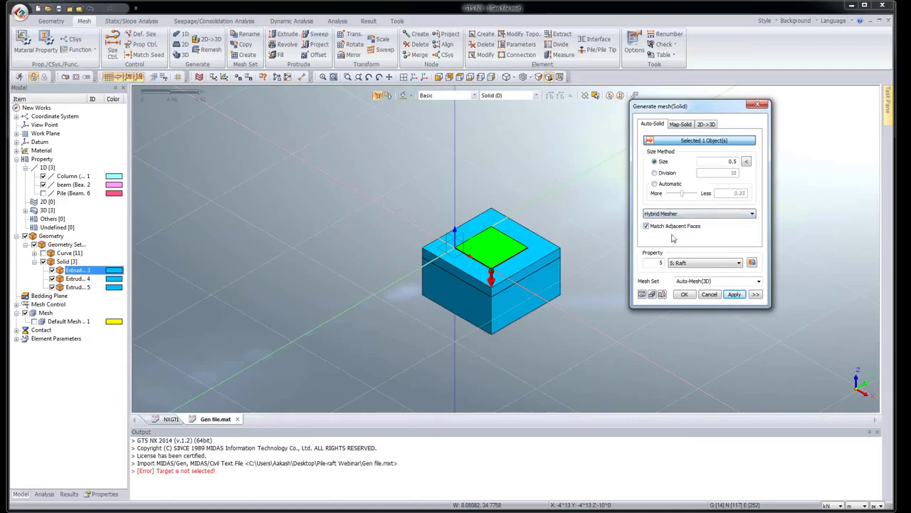
{"action": "left_click", "coordinate": [705, 263]}
{"action": "left_click", "coordinate": [698, 271]}
{"action": "left_click", "coordinate": [695, 282]}
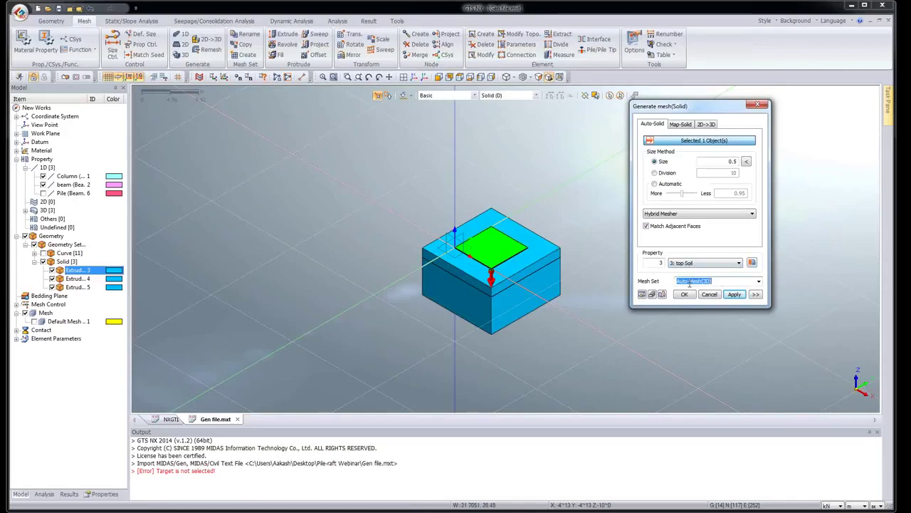
{"action": "type", "text": "raft/Excavation"}
{"action": "left_click", "coordinate": [732, 294]}
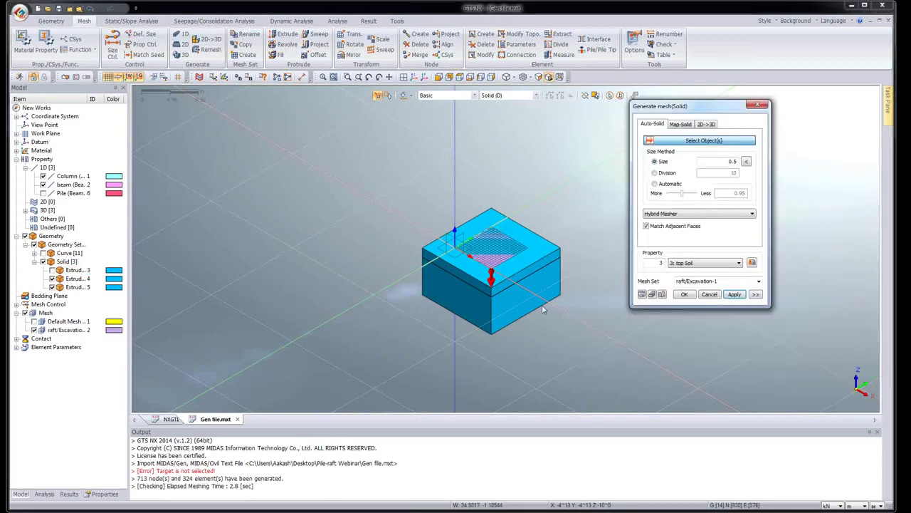
Step: Mesh the upper soil layer solid with the top Soil property into a mesh set named Top Soil main
{"action": "left_click", "coordinate": [491, 283]}
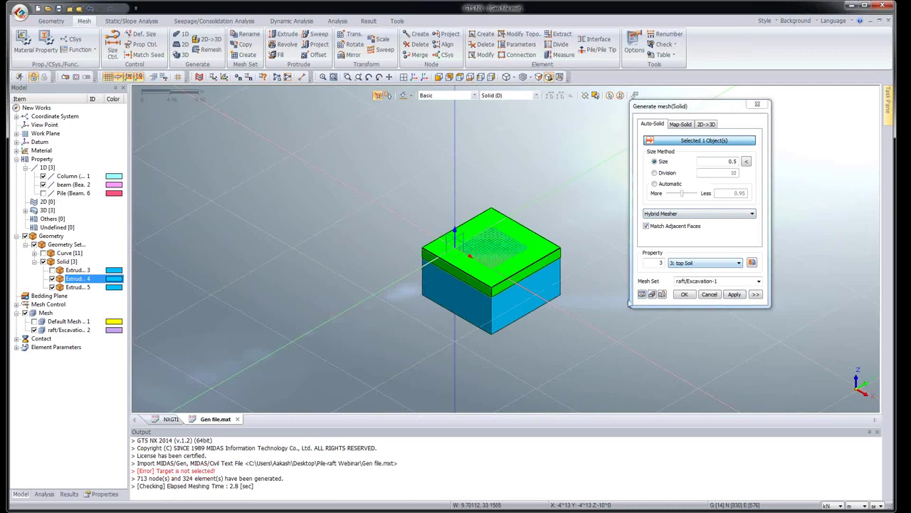
{"action": "left_click", "coordinate": [631, 301]}
{"action": "type", "text": "T"}
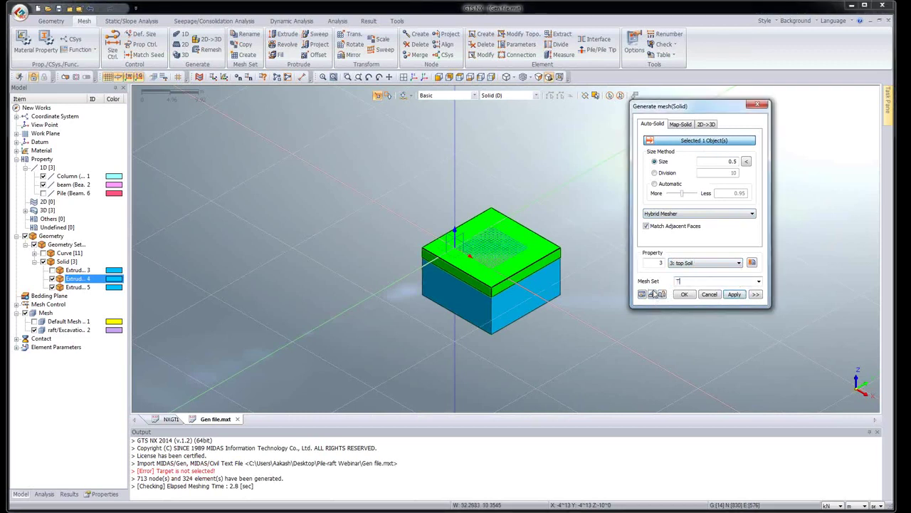
{"action": "type", "text": "op Soil man"}
{"action": "left_click", "coordinate": [734, 294]}
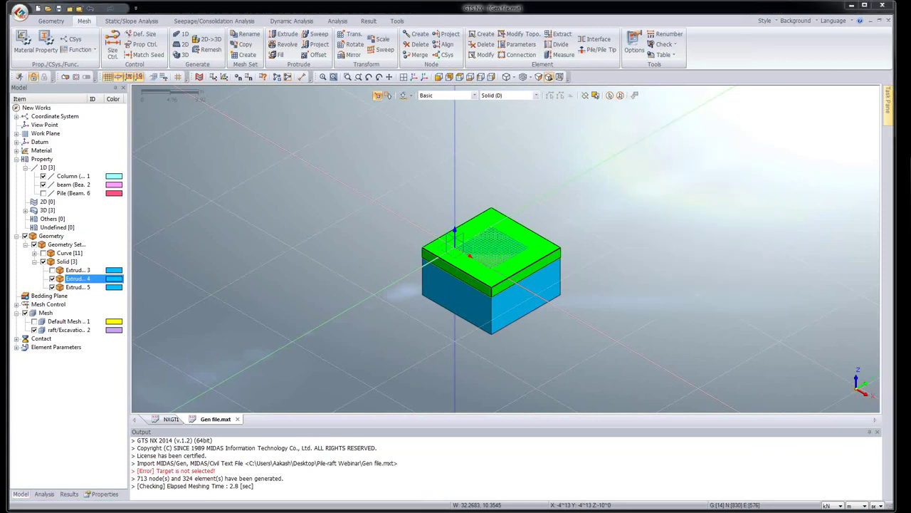
{"action": "left_click_drag", "start_coordinate": [645, 158], "coordinate": [587, 164]}
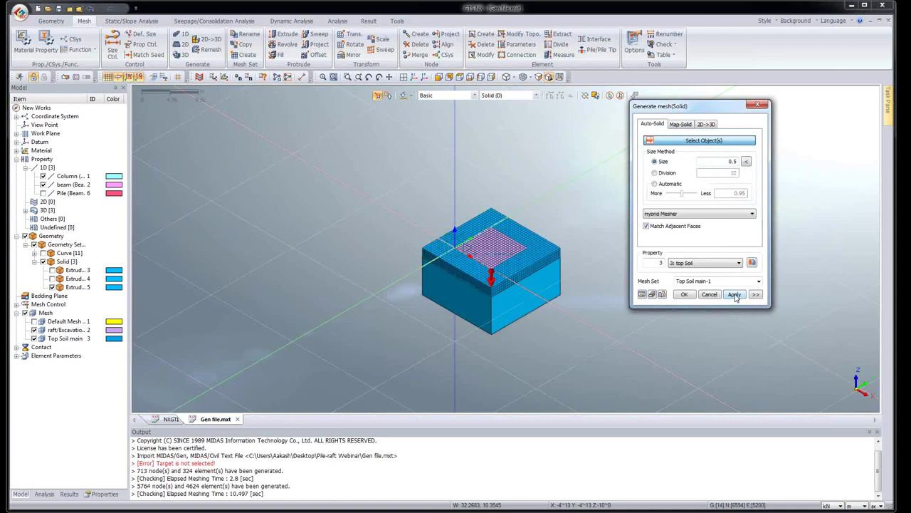
Step: Mesh the lower soil layer solid with the bottom Soil property into a mesh set named Bottom Soil
{"action": "left_click", "coordinate": [529, 289]}
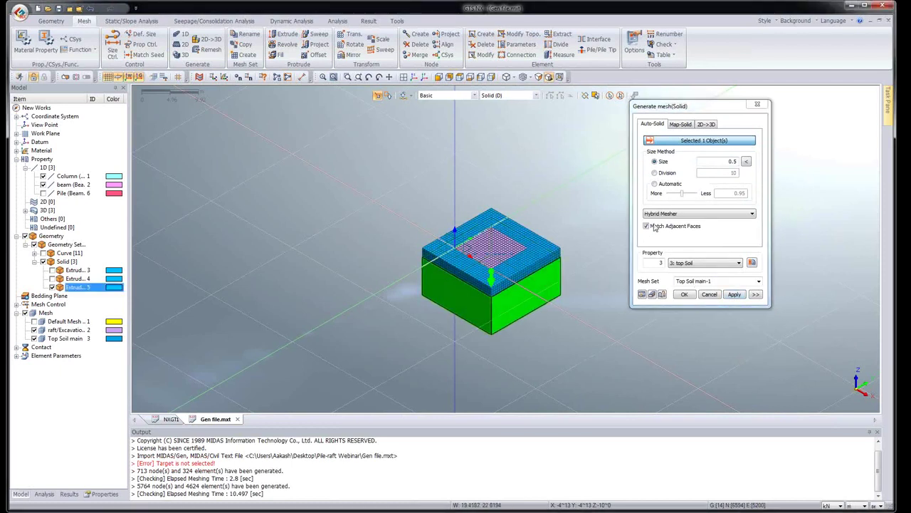
{"action": "left_click", "coordinate": [703, 263]}
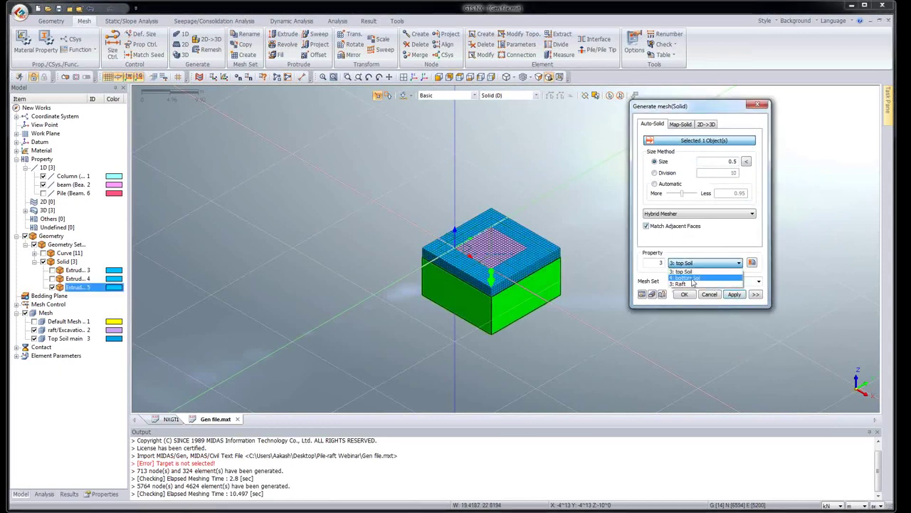
{"action": "left_click", "coordinate": [690, 278]}
{"action": "left_click", "coordinate": [711, 281]}
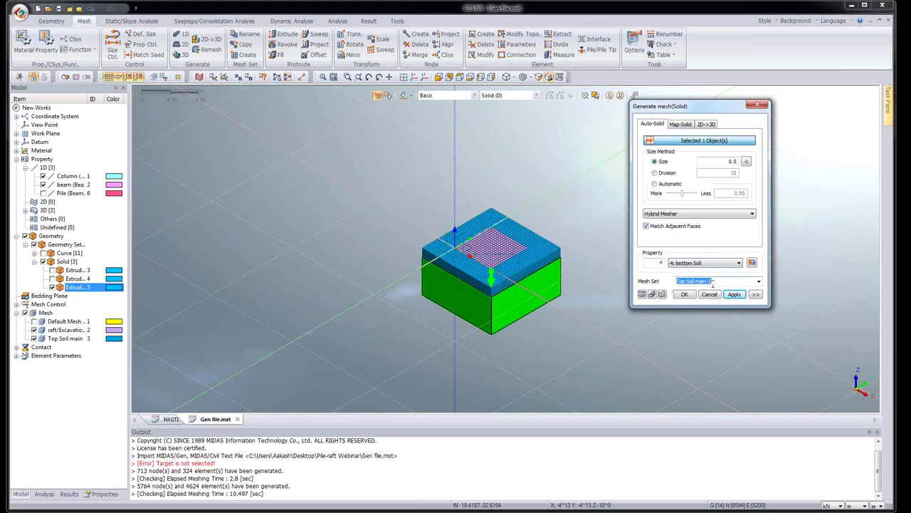
{"action": "type", "text": "5"}
{"action": "left_click", "coordinate": [684, 294]}
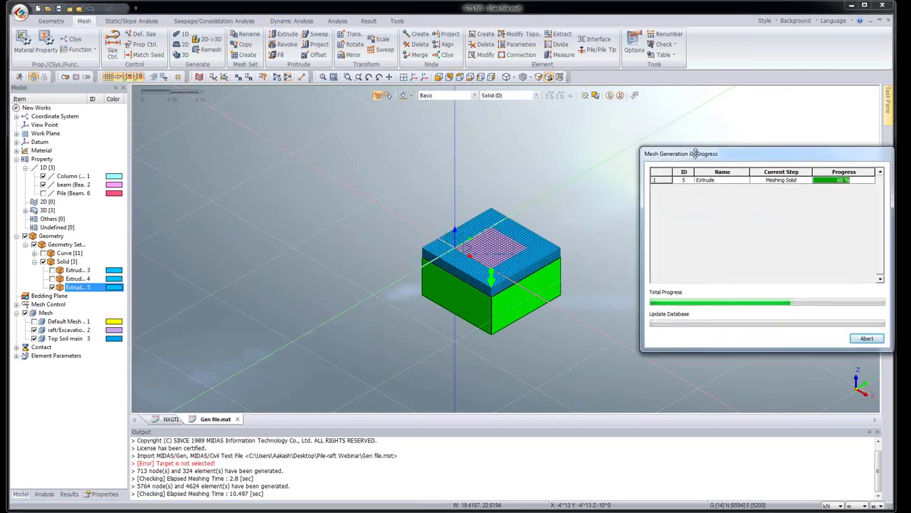
{"action": "left_click_drag", "start_coordinate": [713, 153], "coordinate": [684, 155]}
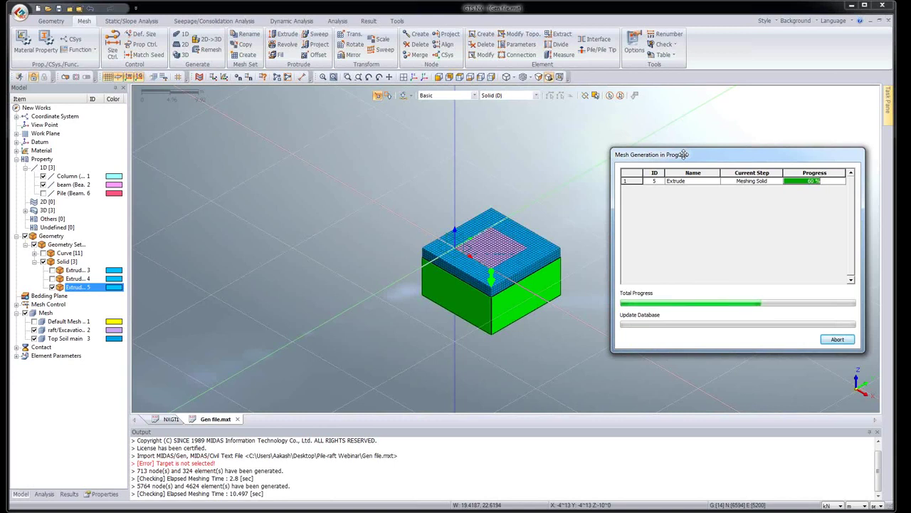
{"action": "left_click_drag", "start_coordinate": [683, 154], "coordinate": [658, 149]}
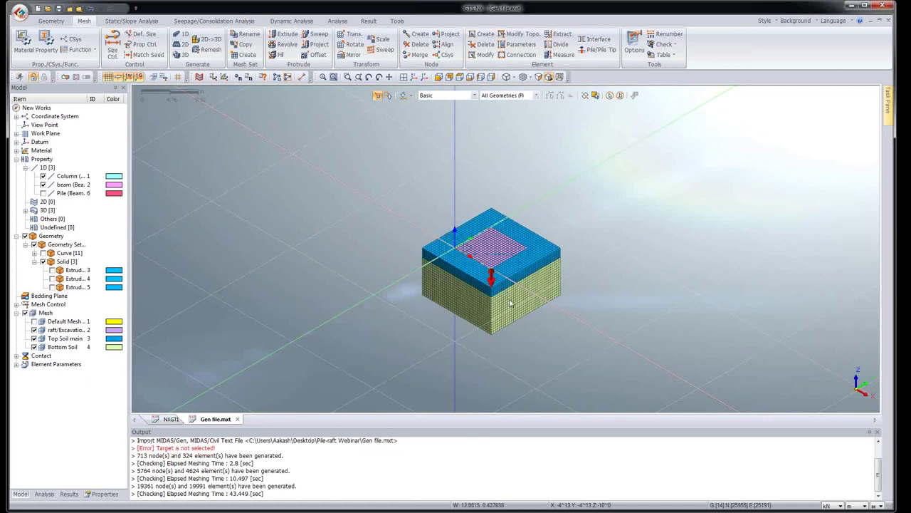
Step: Look at the Auto Connect face-sharing tool without applying it, and examine the raft and soil meshes from above
{"action": "middle_click_drag", "start_coordinate": [510, 303], "coordinate": [513, 316]}
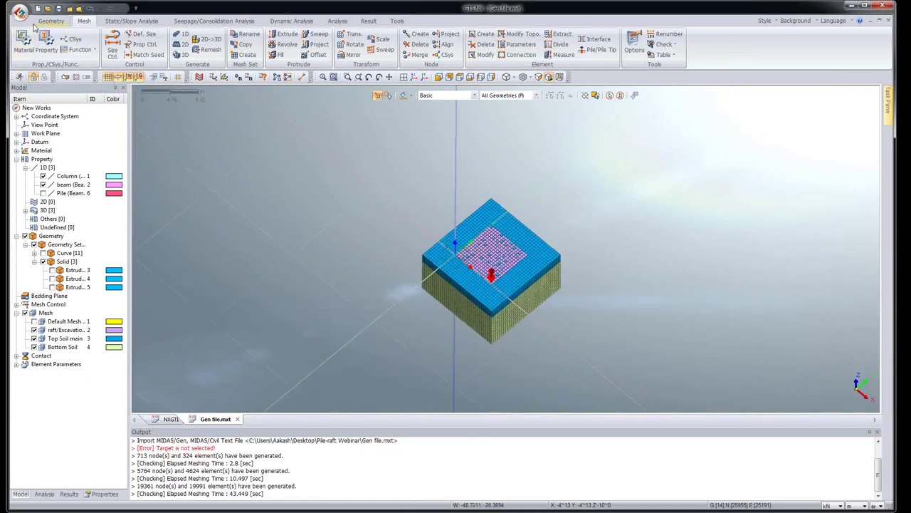
{"action": "left_click", "coordinate": [44, 21]}
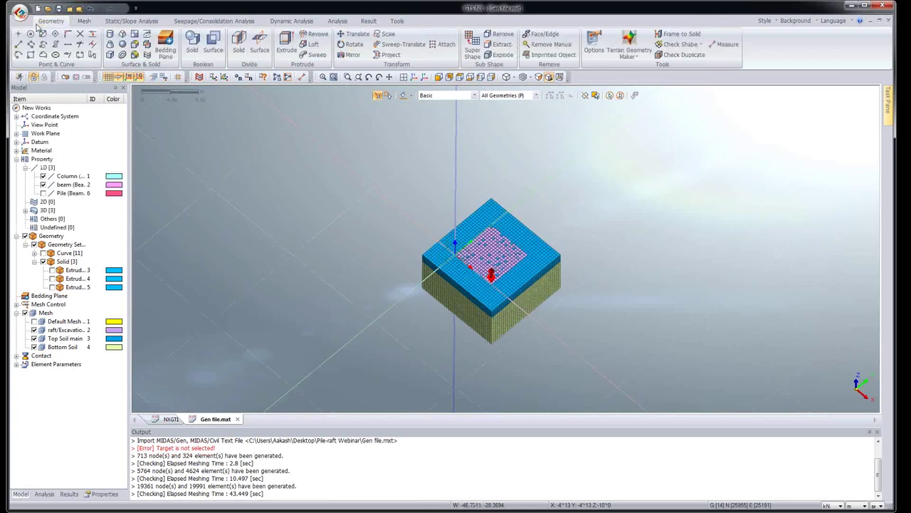
{"action": "left_click", "coordinate": [147, 44]}
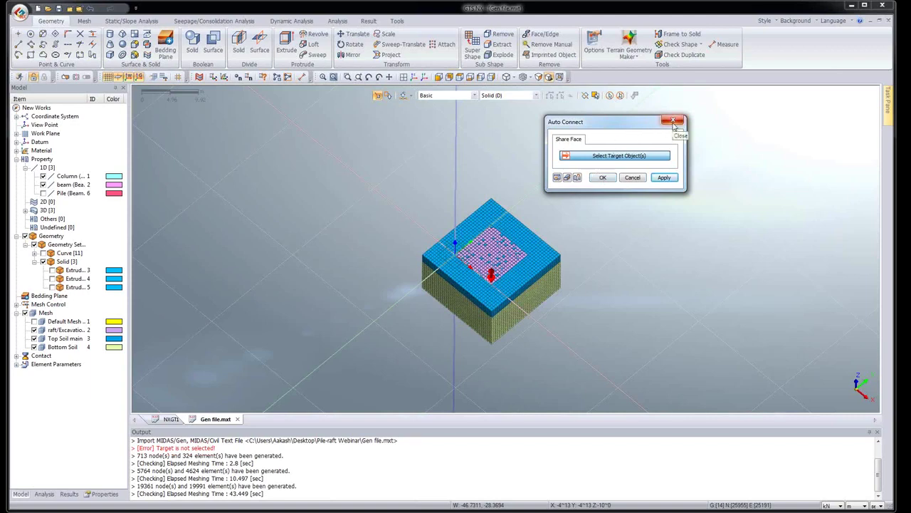
{"action": "left_click", "coordinate": [674, 122]}
{"action": "middle_click_drag", "start_coordinate": [484, 265], "coordinate": [481, 258]}
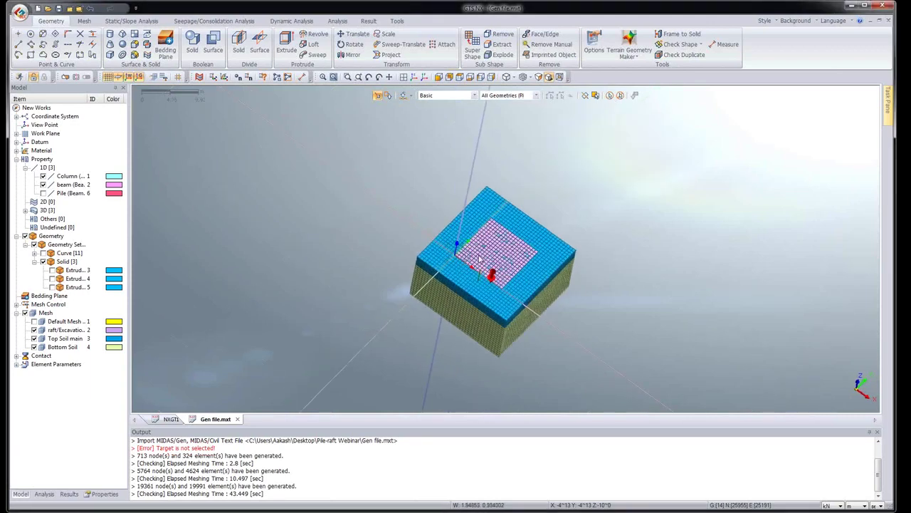
{"action": "scroll", "coordinate": [479, 259], "scroll_direction": "up", "scroll_amount": 5}
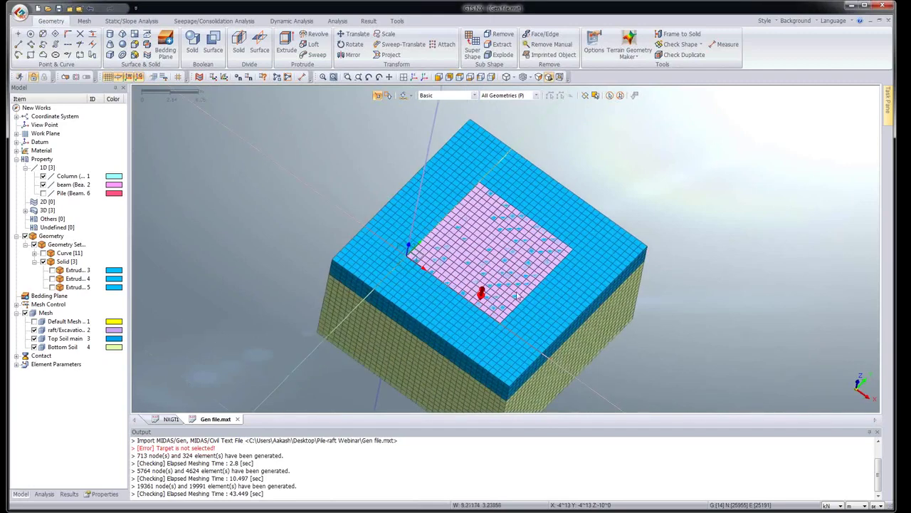
{"action": "middle_click_drag", "start_coordinate": [517, 296], "coordinate": [490, 298]}
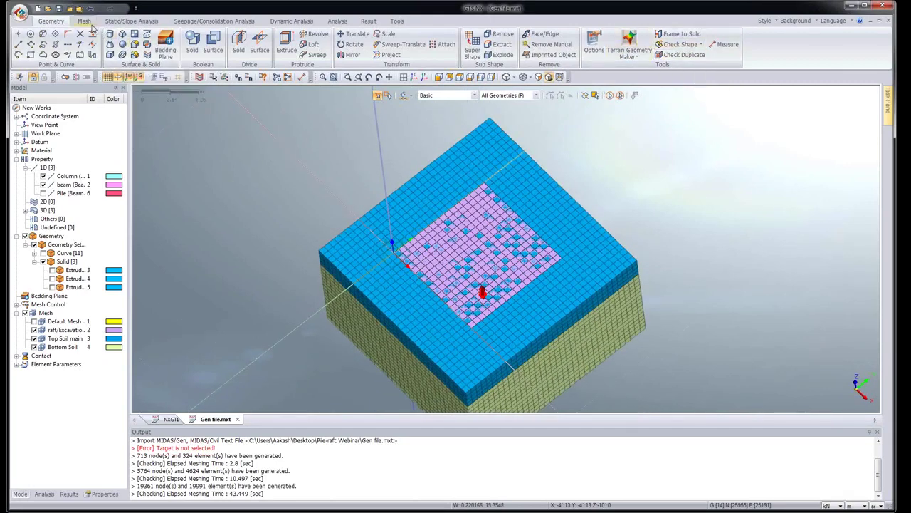
{"action": "left_click", "coordinate": [85, 22]}
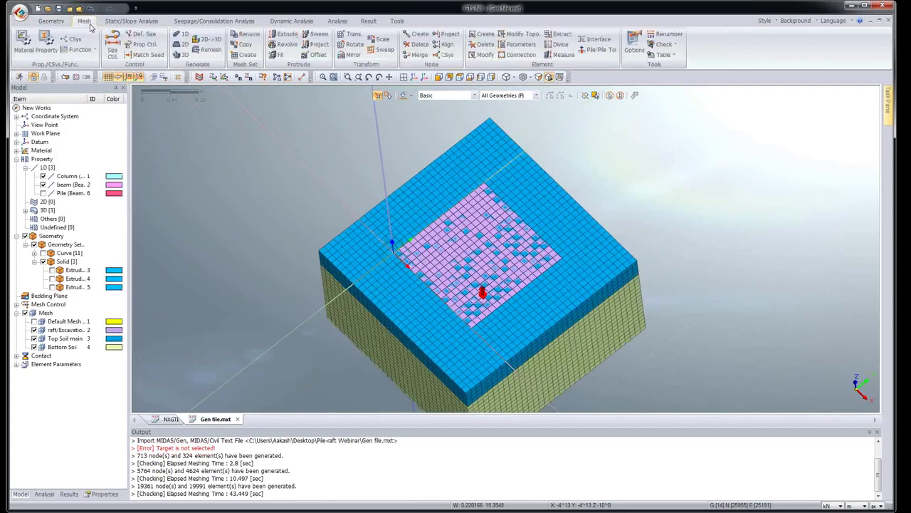
Step: Check the meshes for free faces with the Mesh Tool and examine the highlighted faces from the front
{"action": "left_click", "coordinate": [664, 44]}
{"action": "left_click", "coordinate": [683, 55]}
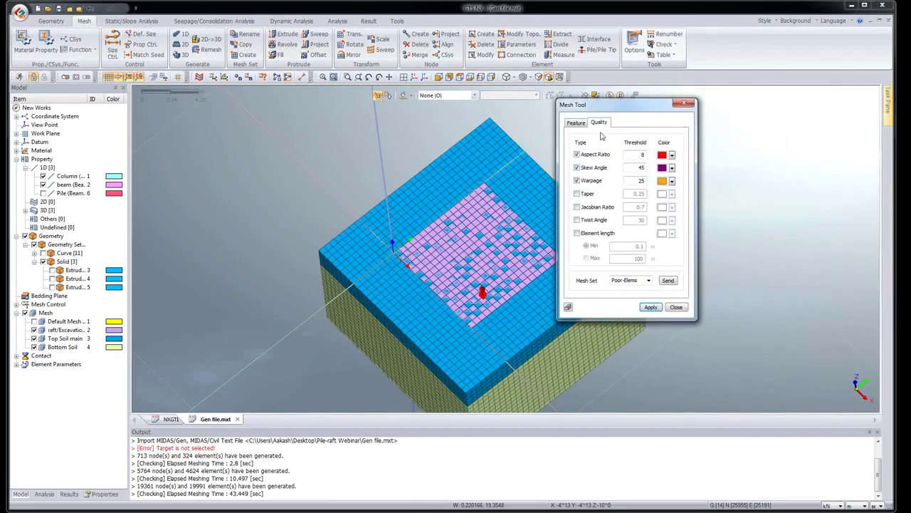
{"action": "left_click", "coordinate": [576, 123]}
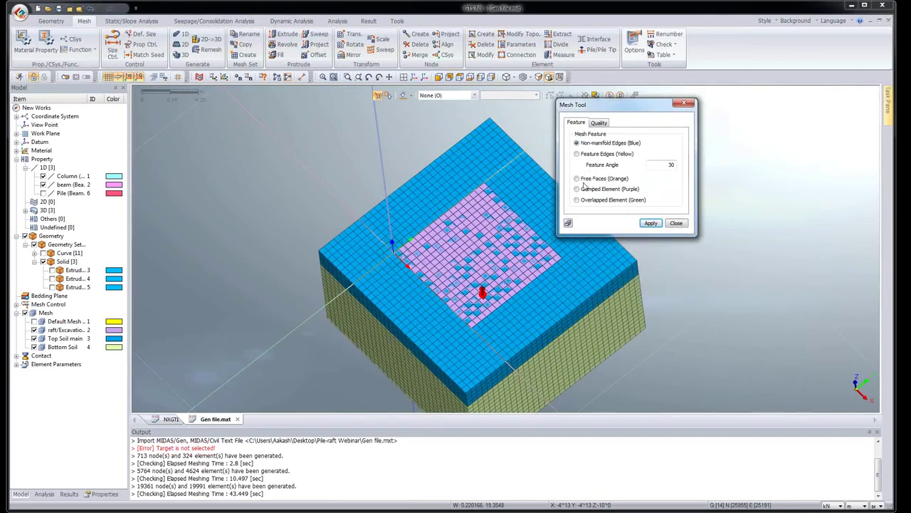
{"action": "left_click", "coordinate": [577, 178]}
{"action": "left_click", "coordinate": [651, 223]}
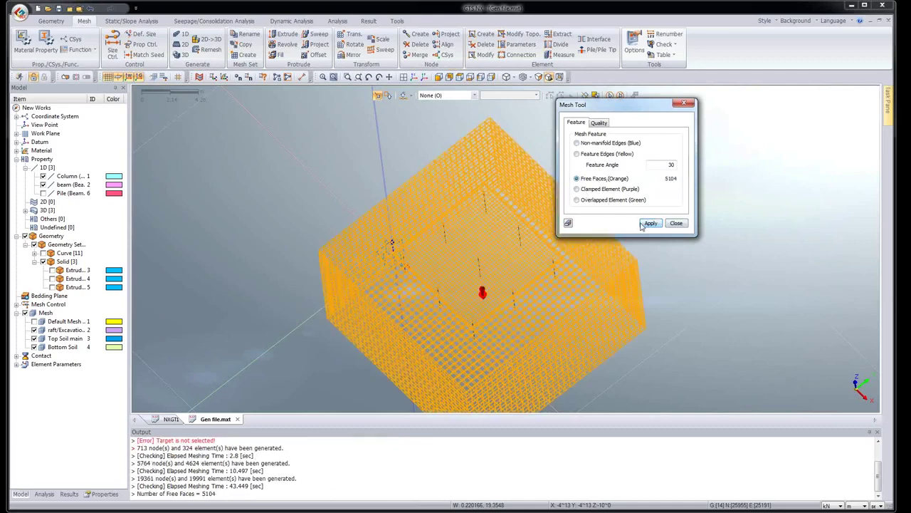
{"action": "left_click", "coordinate": [437, 77]}
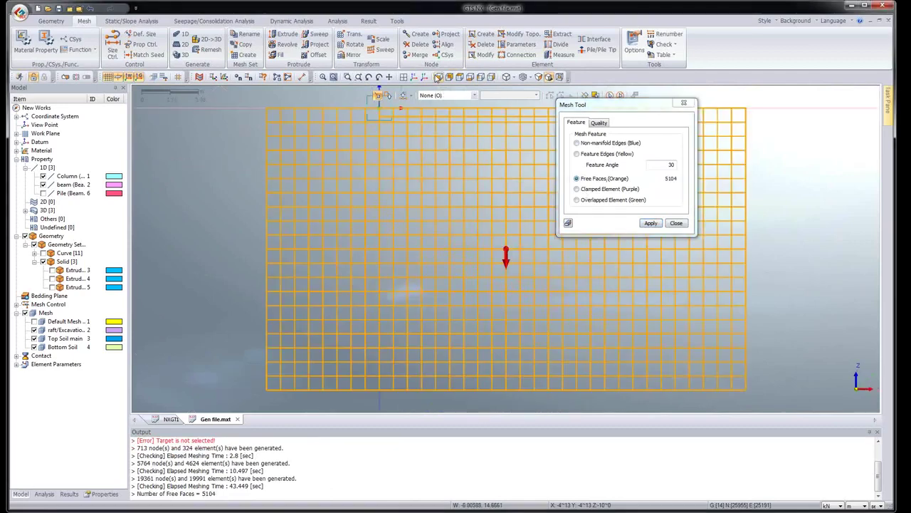
{"action": "left_click_drag", "start_coordinate": [588, 106], "coordinate": [185, 210]}
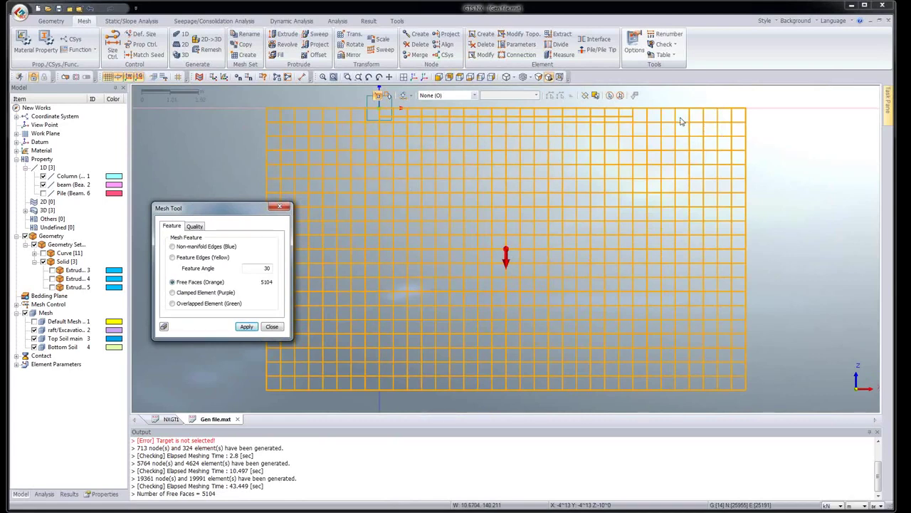
{"action": "left_click", "coordinate": [278, 208]}
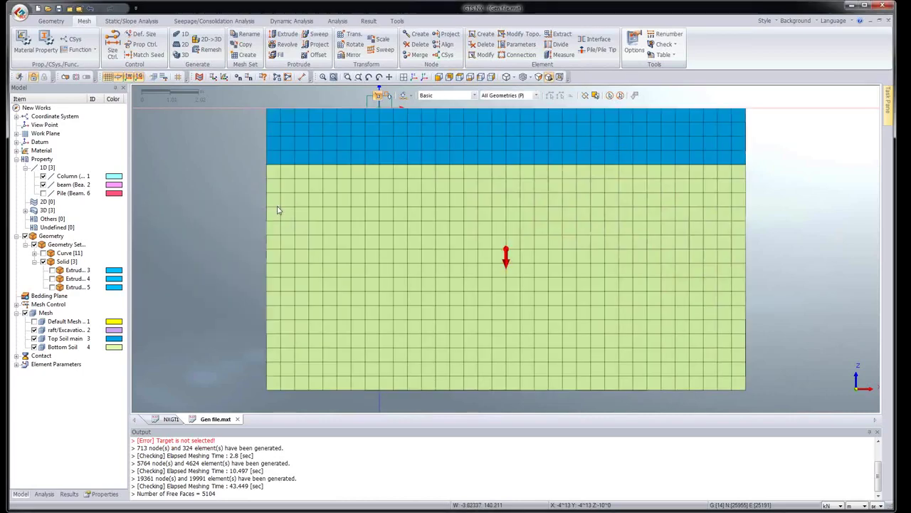
Step: Hide the raft/Excavation, Top Soil main and Bottom Soil mesh sets so only the pile lines remain in an isometric view
{"action": "left_click", "coordinate": [419, 78]}
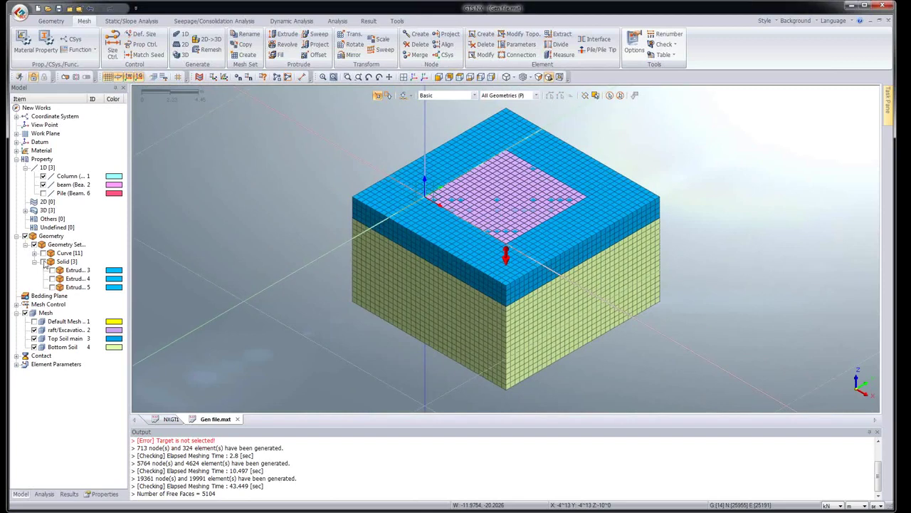
{"action": "left_click", "coordinate": [35, 330]}
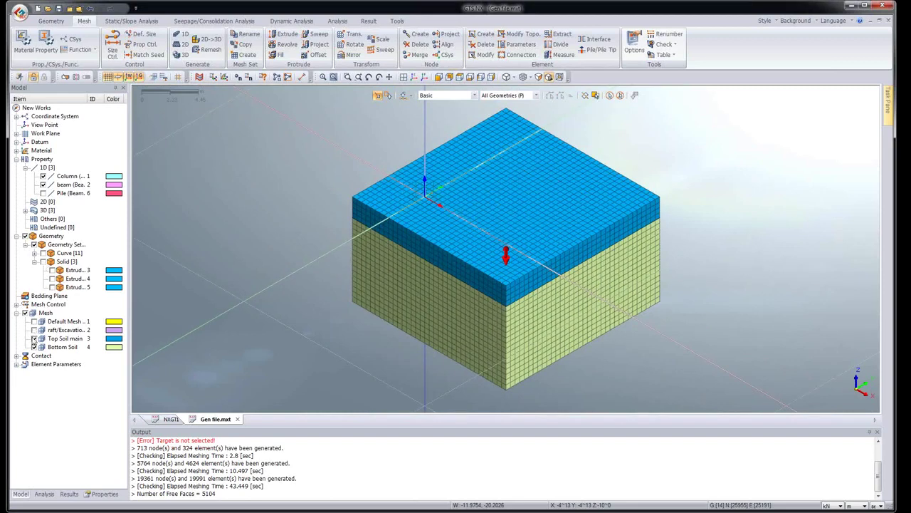
{"action": "left_click", "coordinate": [34, 338]}
{"action": "left_click", "coordinate": [34, 347]}
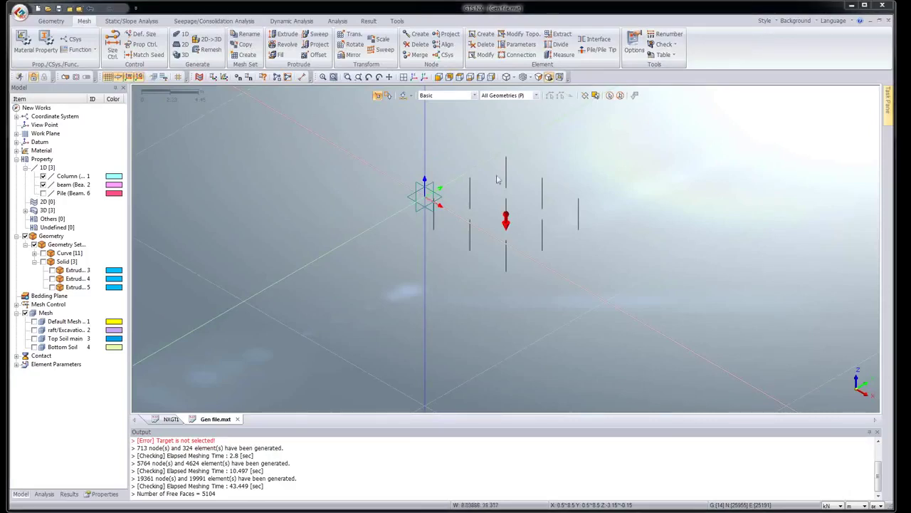
Step: Mesh all nine pile lines as 1D elements with division 1, the Pile property and the mesh set name Pile
{"action": "middle_click_drag", "start_coordinate": [427, 247], "coordinate": [475, 196]}
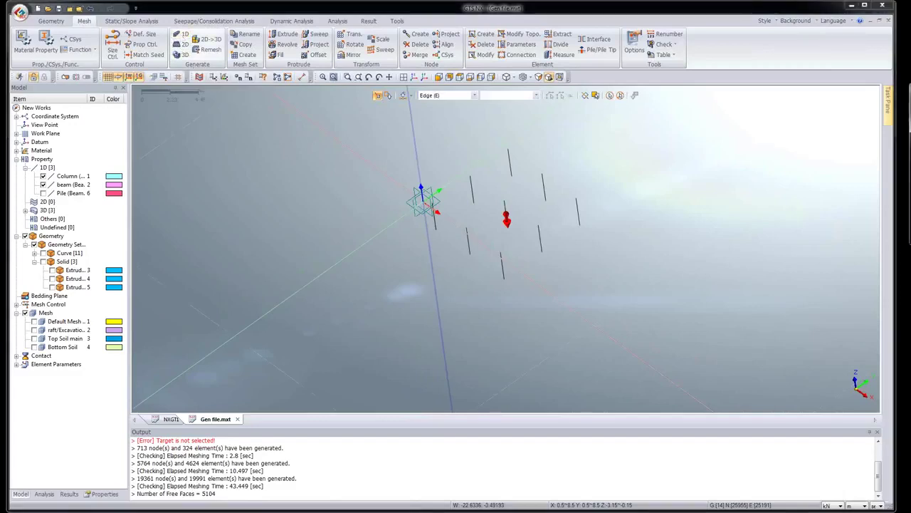
{"action": "left_click", "coordinate": [183, 35]}
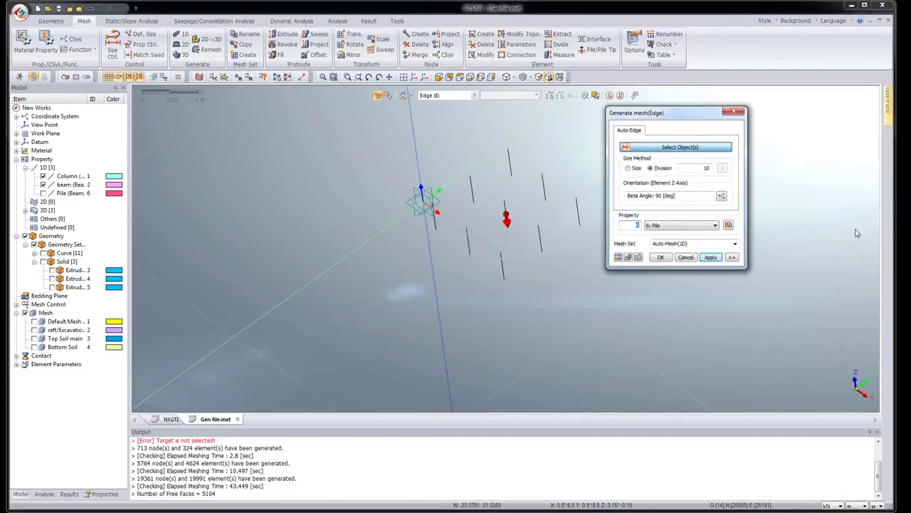
{"action": "left_click", "coordinate": [609, 95]}
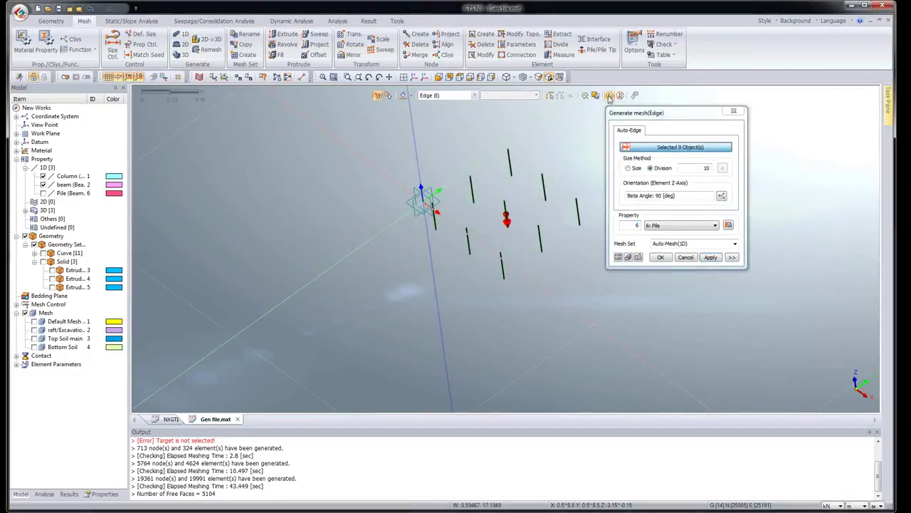
{"action": "double_click", "coordinate": [697, 167]}
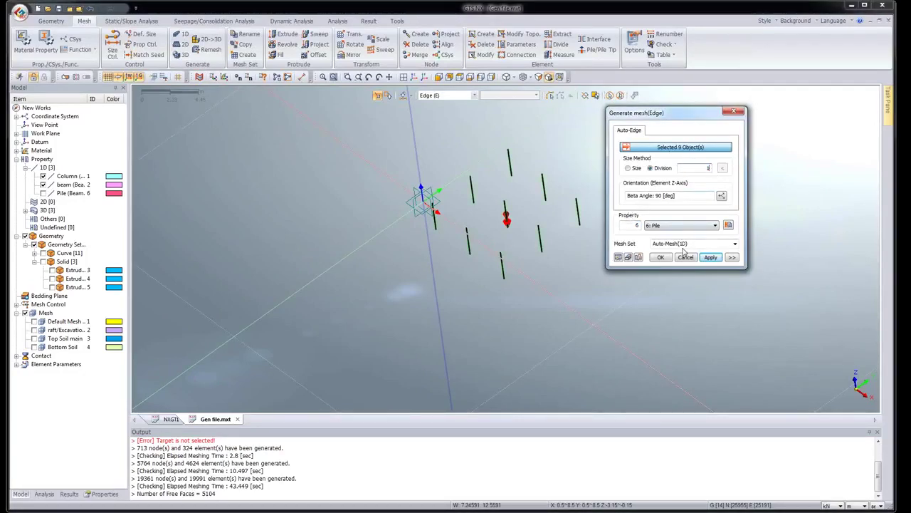
{"action": "left_click", "coordinate": [688, 244]}
{"action": "type", "text": "Pile"}
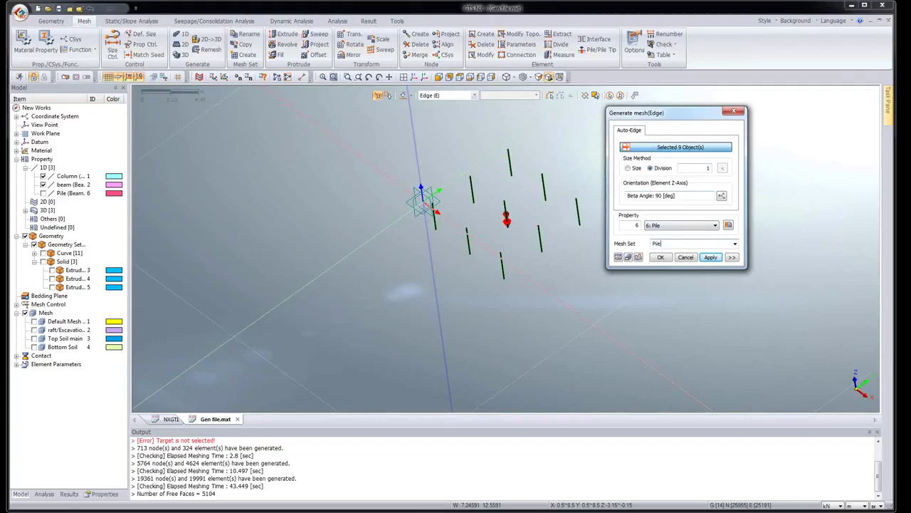
{"action": "left_click", "coordinate": [661, 257]}
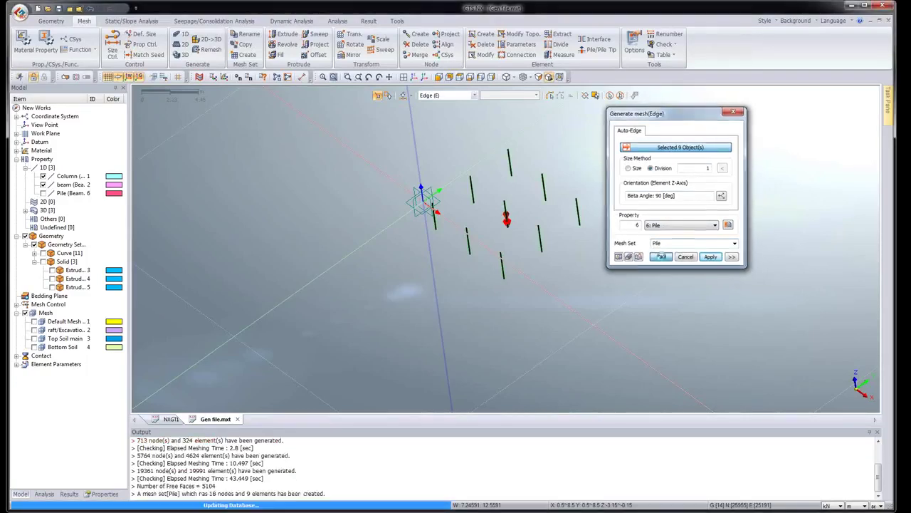
Step: Select all nine pile beam elements for Pile element creation and open a new 1D pile property for them
{"action": "mouse_move", "coordinate": [568, 263]}
{"action": "middle_mouse_down"}
{"action": "mouse_move", "coordinate": [513, 257]}
{"action": "mouse_move", "coordinate": [612, 256]}
{"action": "middle_mouse_up"}
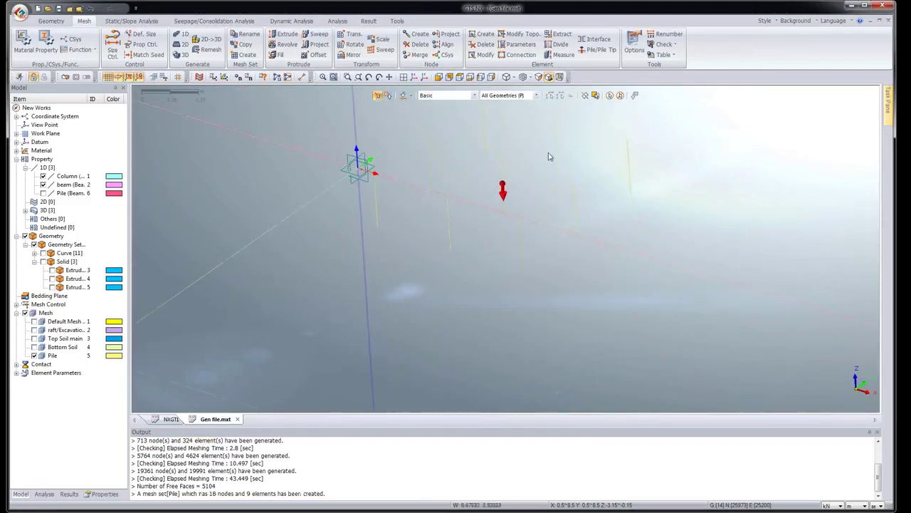
{"action": "left_click", "coordinate": [414, 77]}
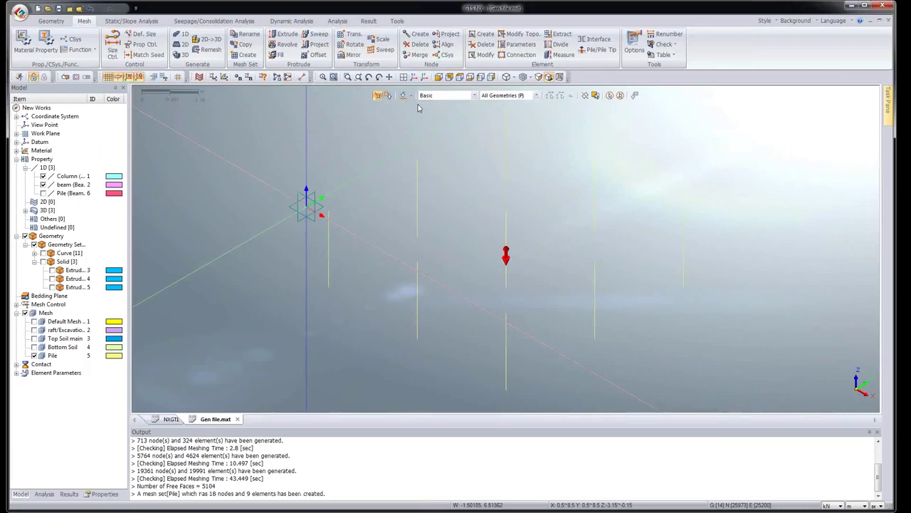
{"action": "left_click", "coordinate": [589, 52]}
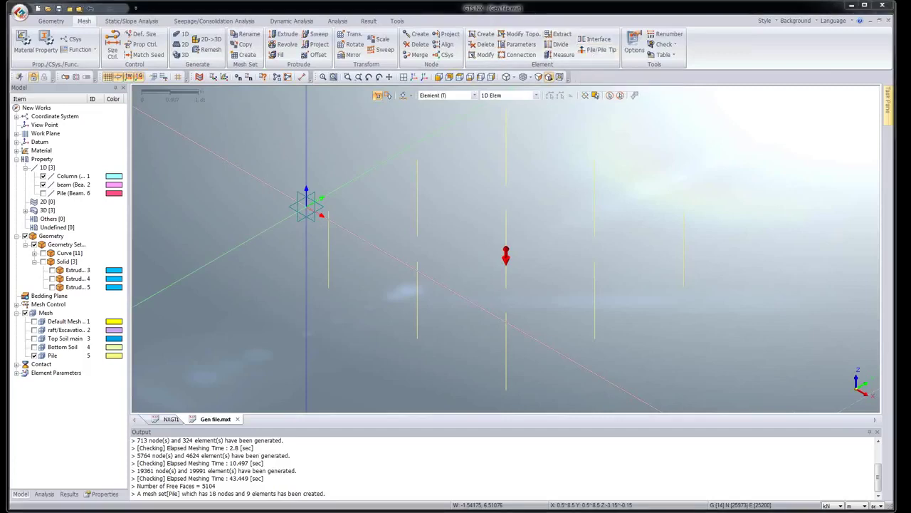
{"action": "left_click_drag", "start_coordinate": [641, 76], "coordinate": [173, 127]}
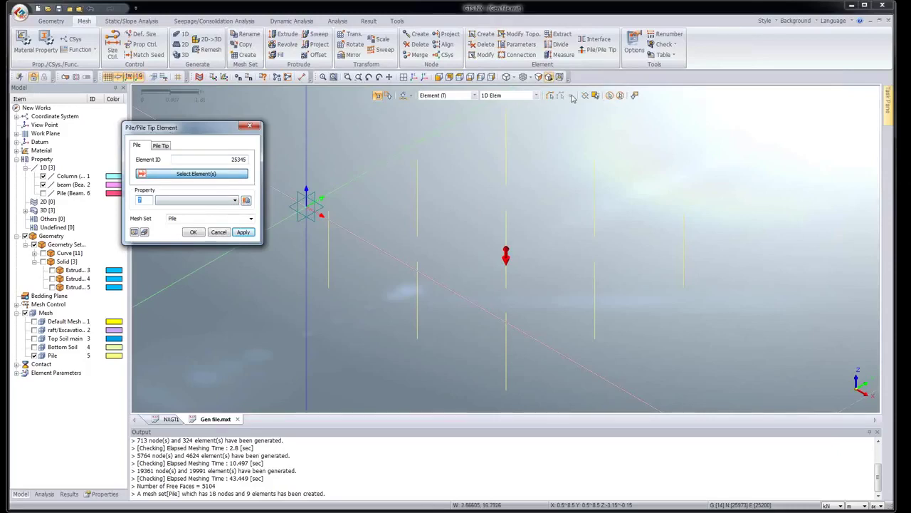
{"action": "left_click", "coordinate": [610, 95]}
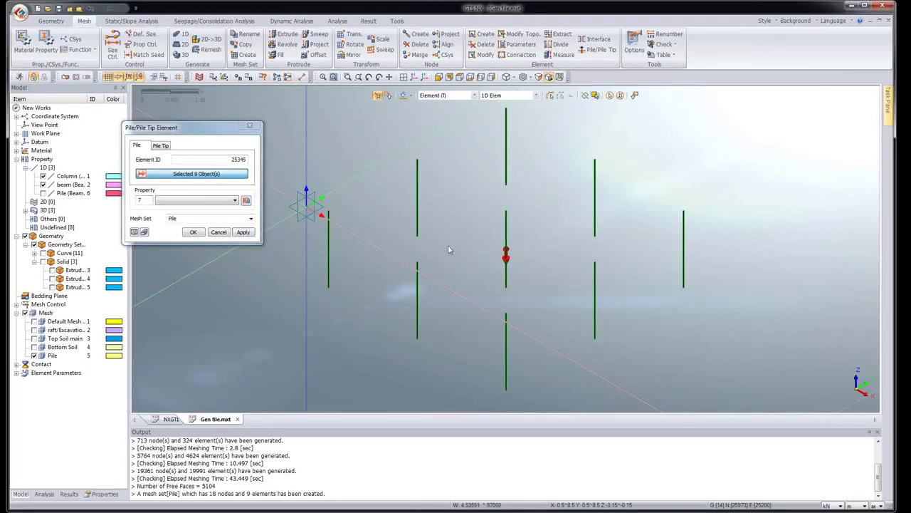
{"action": "left_click", "coordinate": [246, 201]}
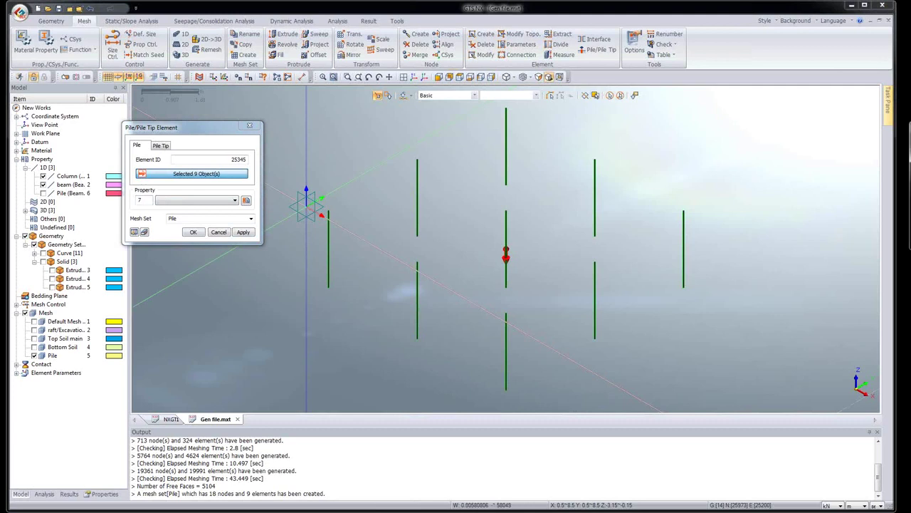
{"action": "left_click_drag", "start_coordinate": [901, 140], "coordinate": [520, 146]}
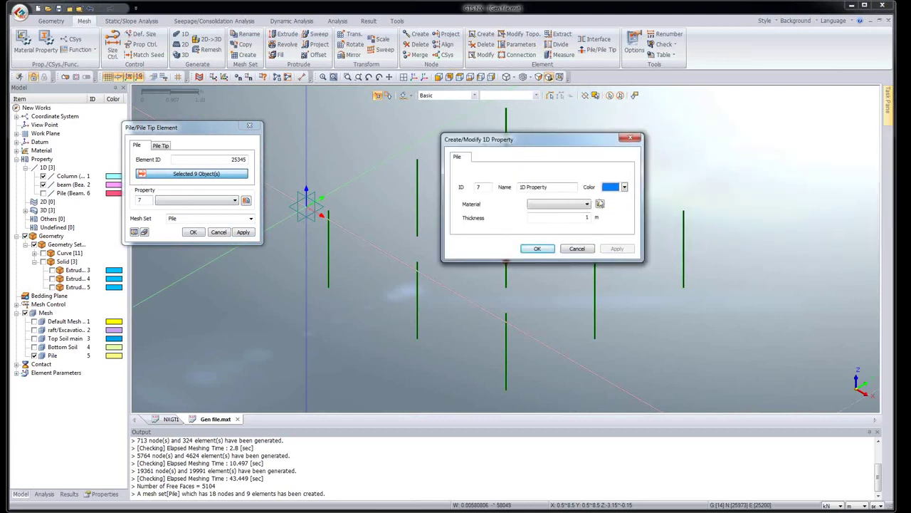
{"action": "left_click_drag", "start_coordinate": [579, 140], "coordinate": [422, 141]}
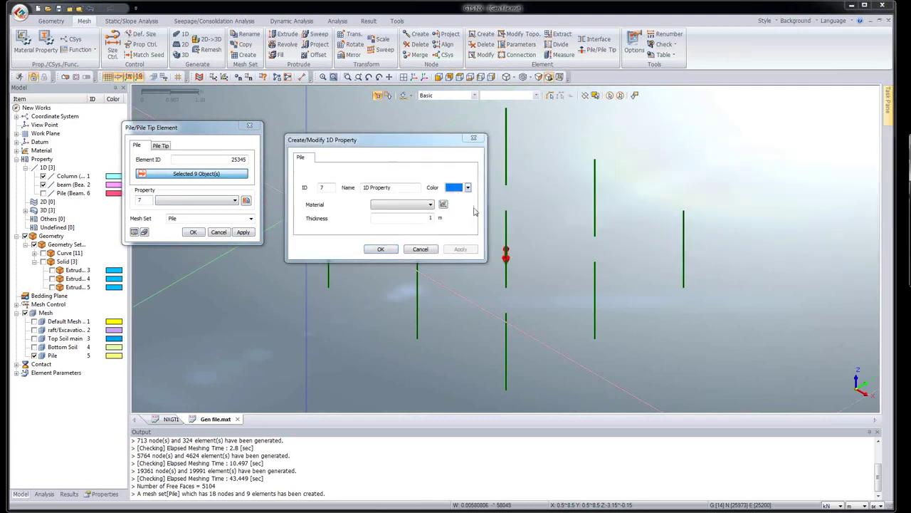
Step: Create an Interface and Pile material of model type Pile with ultimate shear force 2000, shear stiffness modulus 1000000 and normal stiffness modulus 10000000
{"action": "left_click", "coordinate": [442, 204]}
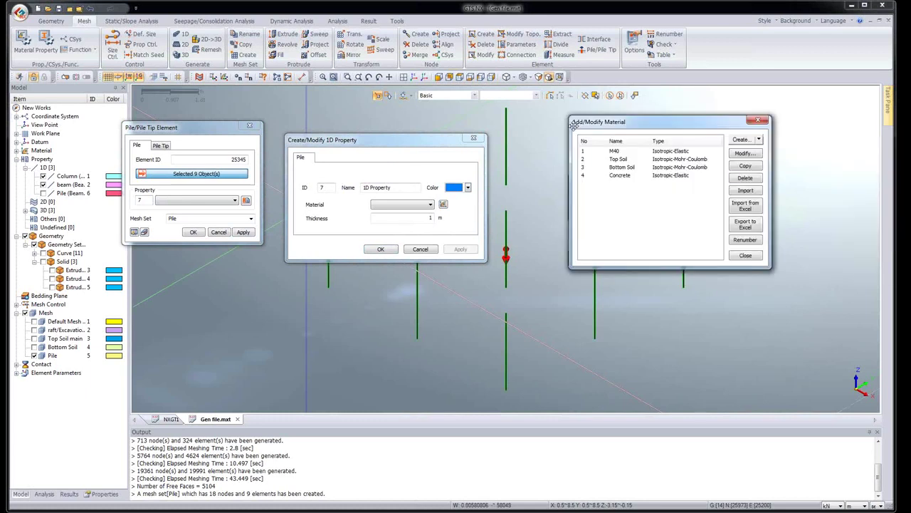
{"action": "left_click_drag", "start_coordinate": [799, 122], "coordinate": [562, 125]}
{"action": "left_click", "coordinate": [666, 140]}
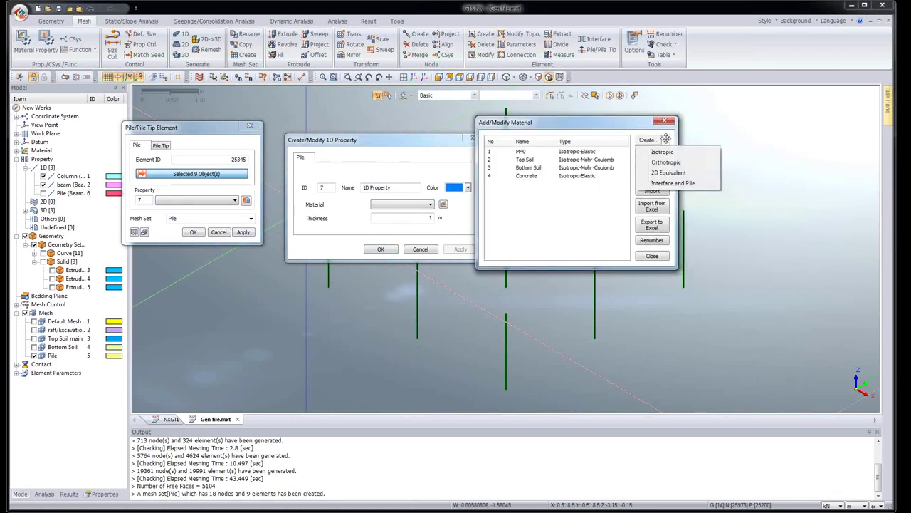
{"action": "left_click", "coordinate": [659, 183]}
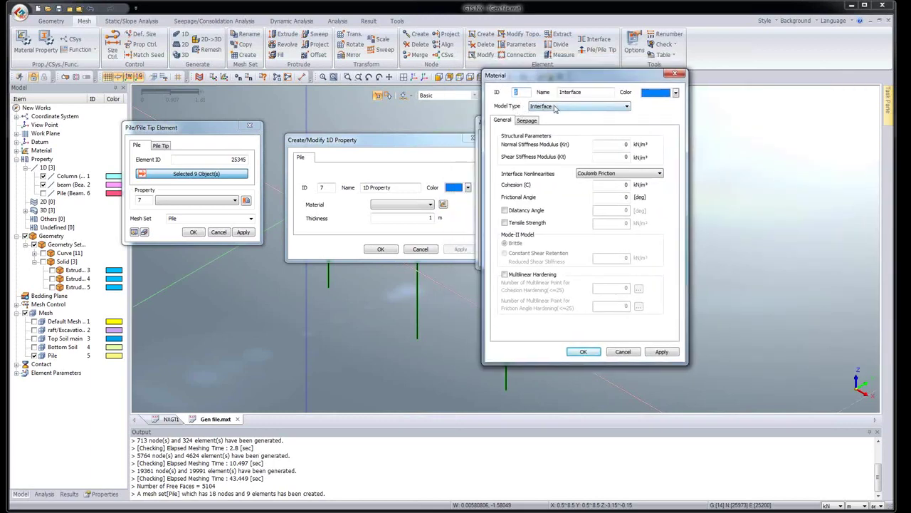
{"action": "left_click", "coordinate": [554, 108]}
{"action": "left_click", "coordinate": [557, 118]}
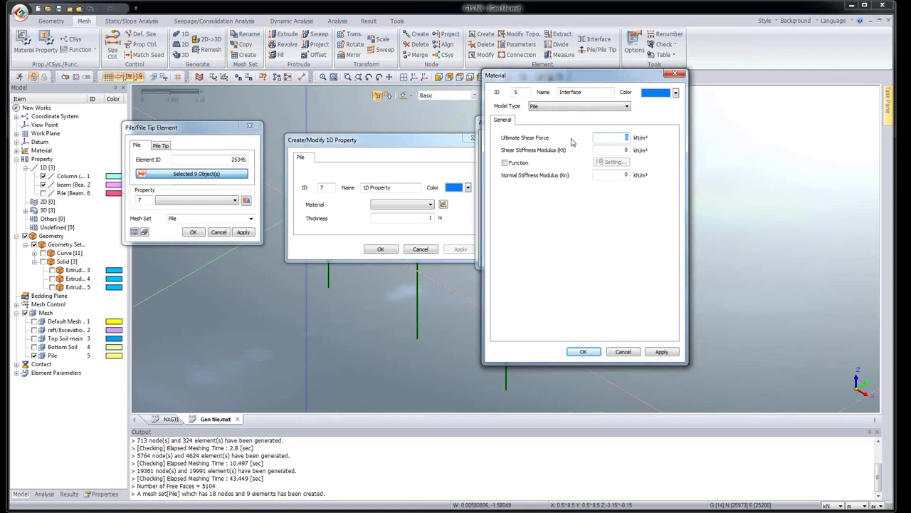
{"action": "type", "text": "2000"}
{"action": "key", "text": "Tab"}
{"action": "type", "text": "10"}
{"action": "double_click", "coordinate": [624, 175]}
{"action": "type", "text": "1"}
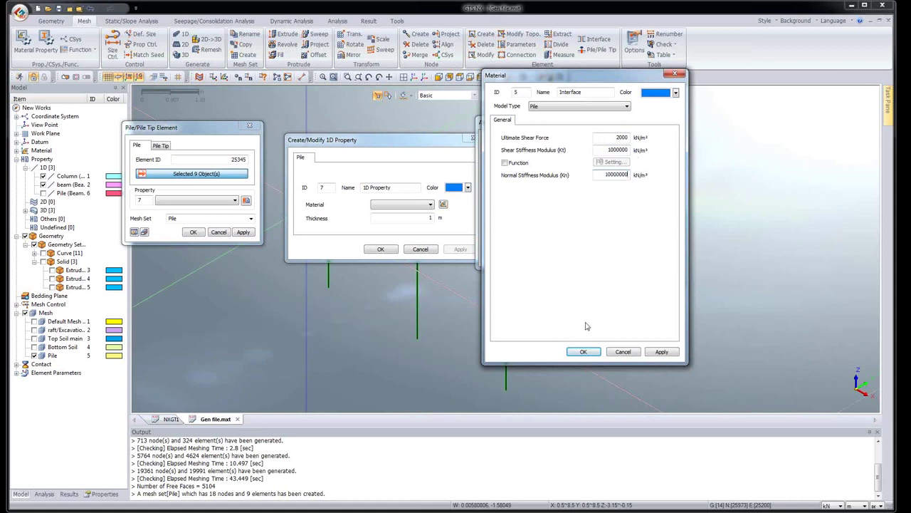
{"action": "left_click", "coordinate": [583, 352]}
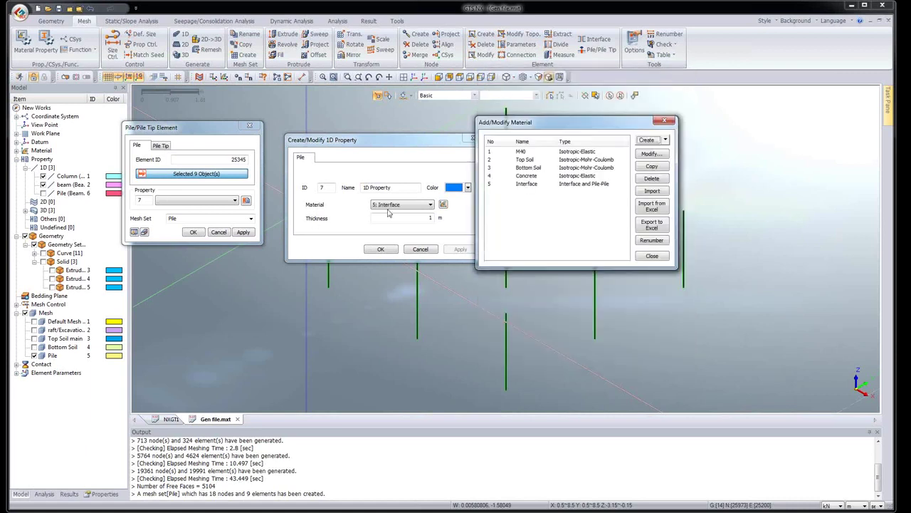
Step: Name the pile property Interface and generate the pile interface elements on the selected piles with it
{"action": "left_click", "coordinate": [652, 256]}
{"action": "left_click_drag", "start_coordinate": [407, 188], "coordinate": [331, 189]}
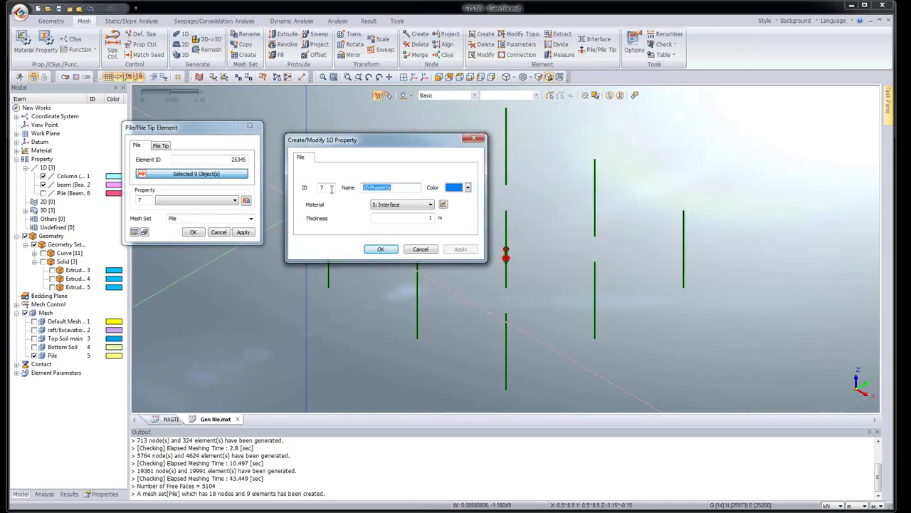
{"action": "key", "text": "Delete"}
{"action": "type", "text": "Interface"}
{"action": "left_click", "coordinate": [381, 249]}
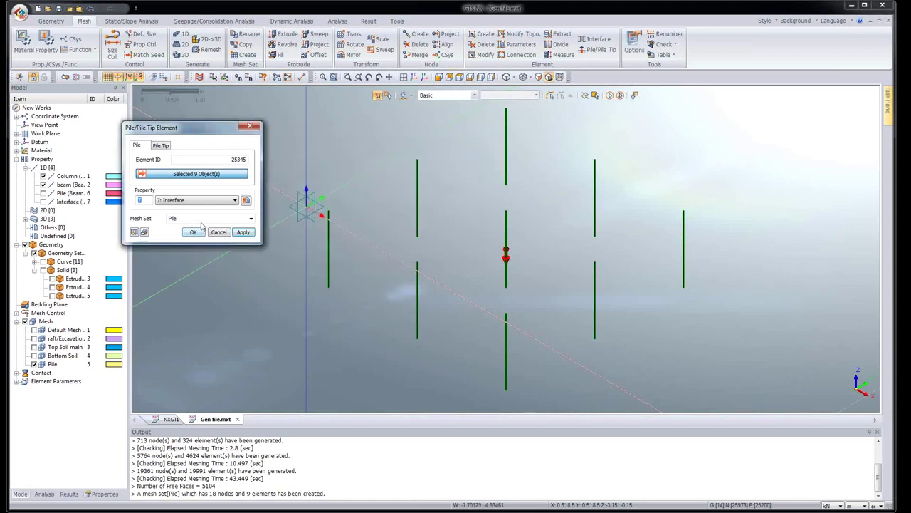
{"action": "left_click", "coordinate": [243, 232]}
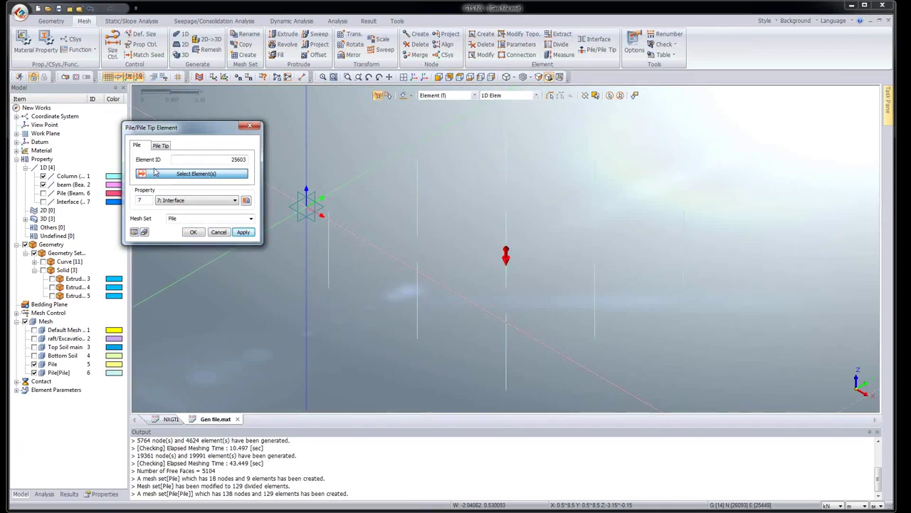
Step: Select the nine bottom end nodes of the piles for Pile Tip element creation and open a new property for them
{"action": "left_click", "coordinate": [162, 146]}
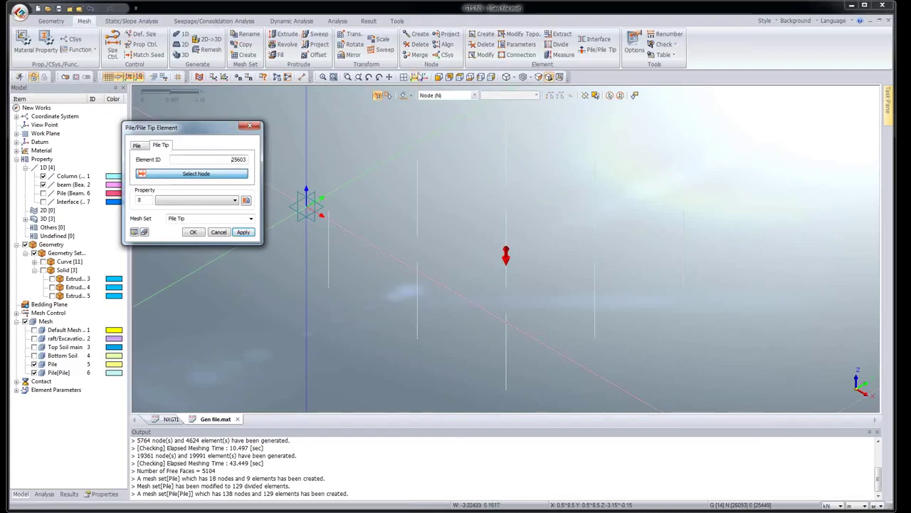
{"action": "left_click", "coordinate": [438, 78]}
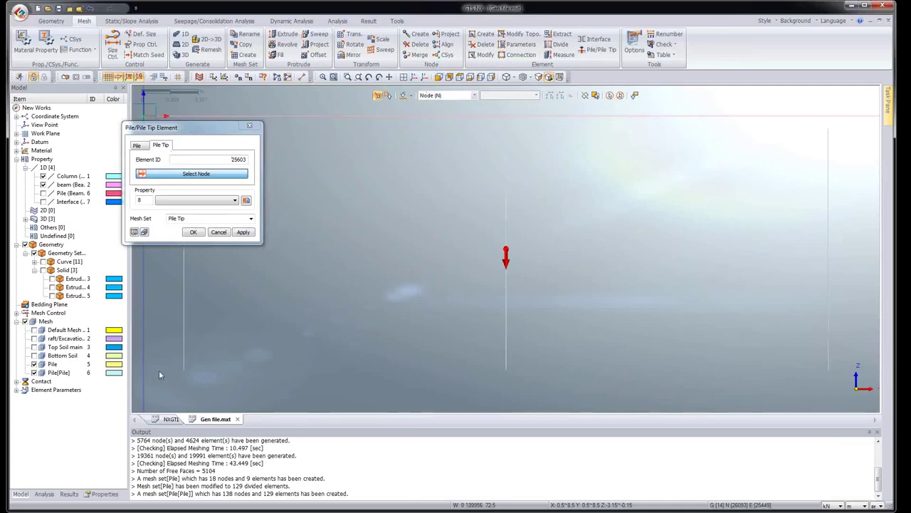
{"action": "left_click_drag", "start_coordinate": [172, 373], "coordinate": [872, 414]}
{"action": "left_click", "coordinate": [246, 200]}
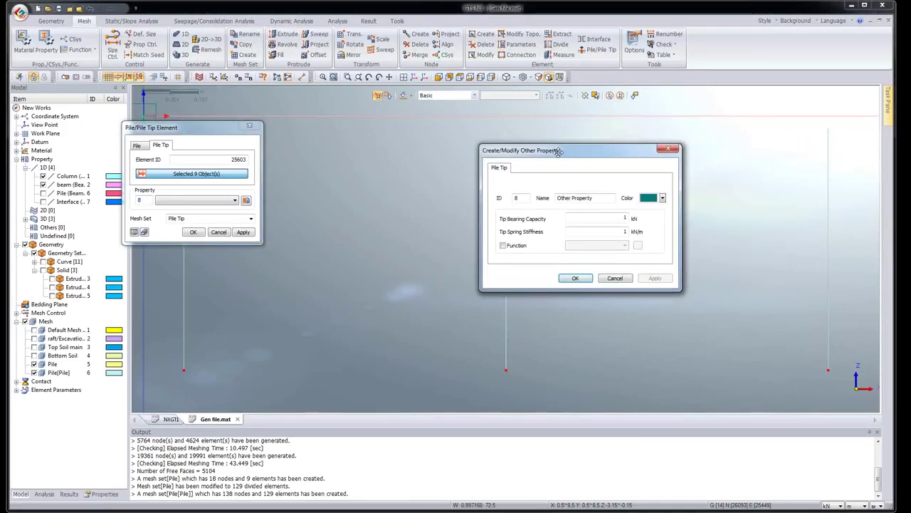
Step: Define the pile tip property with bearing capacity 2000 kN and spring stiffness 1000000 kN/m, and generate the Pile Tip elements with it
{"action": "left_click", "coordinate": [597, 220]}
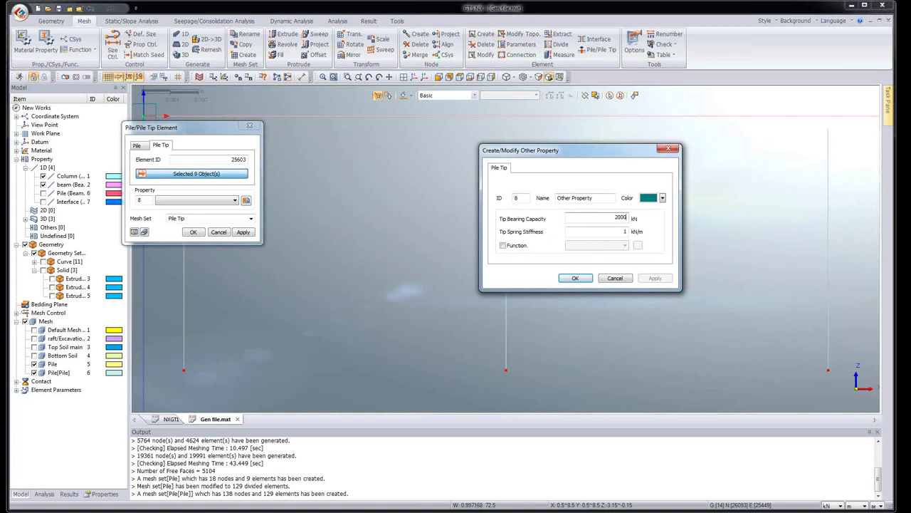
{"action": "left_click", "coordinate": [614, 232]}
{"action": "type", "text": "2"}
{"action": "type", "text": "000000"}
{"action": "left_click", "coordinate": [576, 278]}
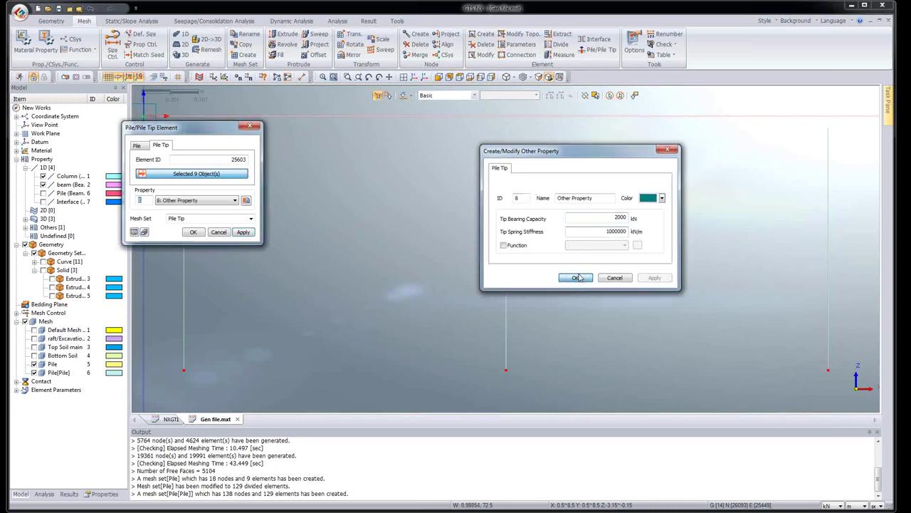
{"action": "left_click", "coordinate": [193, 233]}
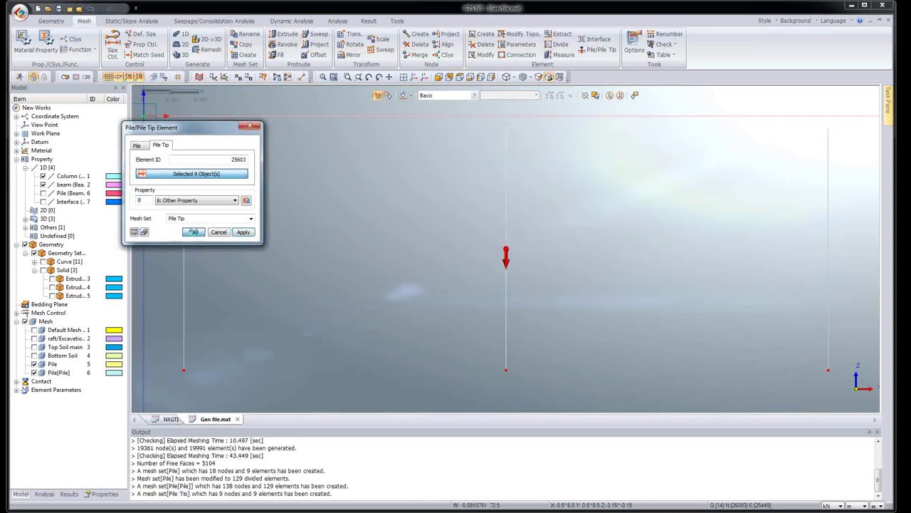
Step: Turn on the section display of the Pile property and inspect the nine piles in an isometric view
{"action": "left_click", "coordinate": [415, 77]}
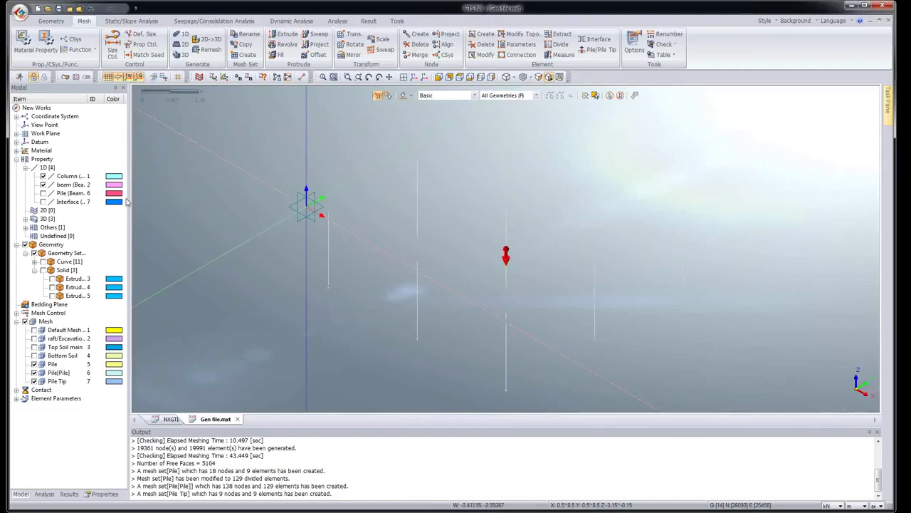
{"action": "left_click", "coordinate": [43, 192]}
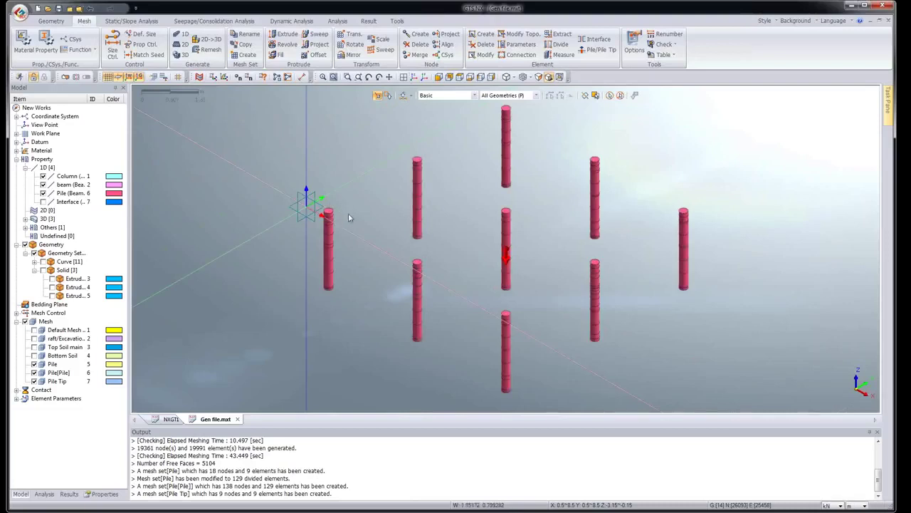
{"action": "scroll", "coordinate": [346, 221], "scroll_direction": "down", "scroll_amount": 2}
{"action": "middle_click_drag", "start_coordinate": [345, 225], "coordinate": [375, 217]}
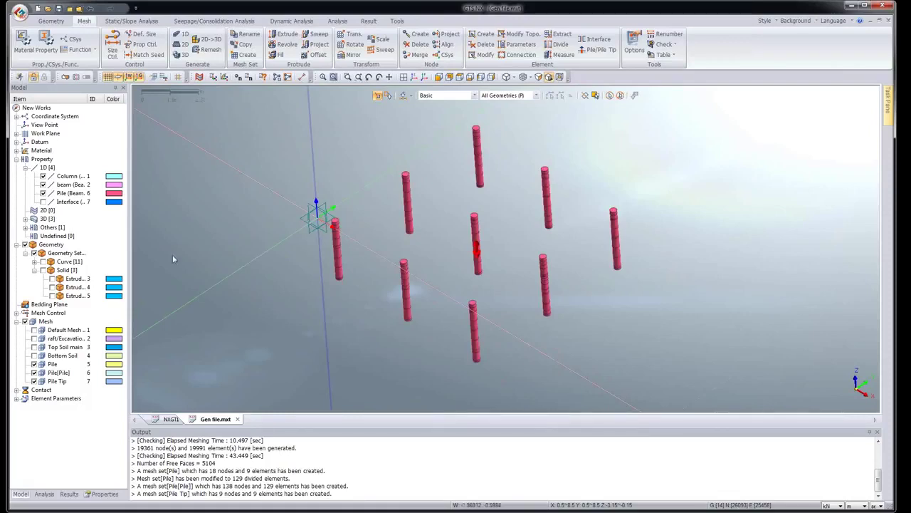
Step: Leave only the Pile mesh set visible and turn off the section display of the Pile property
{"action": "left_click", "coordinate": [33, 372]}
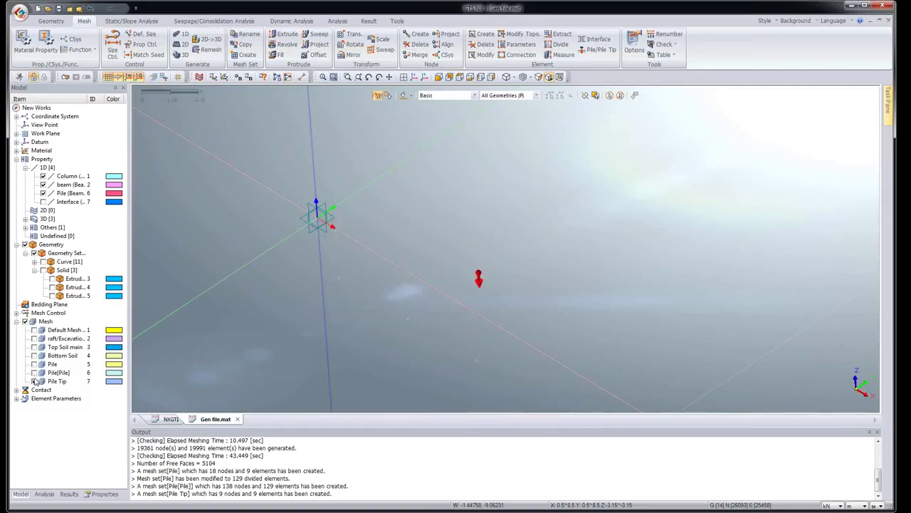
{"action": "left_click", "coordinate": [34, 364]}
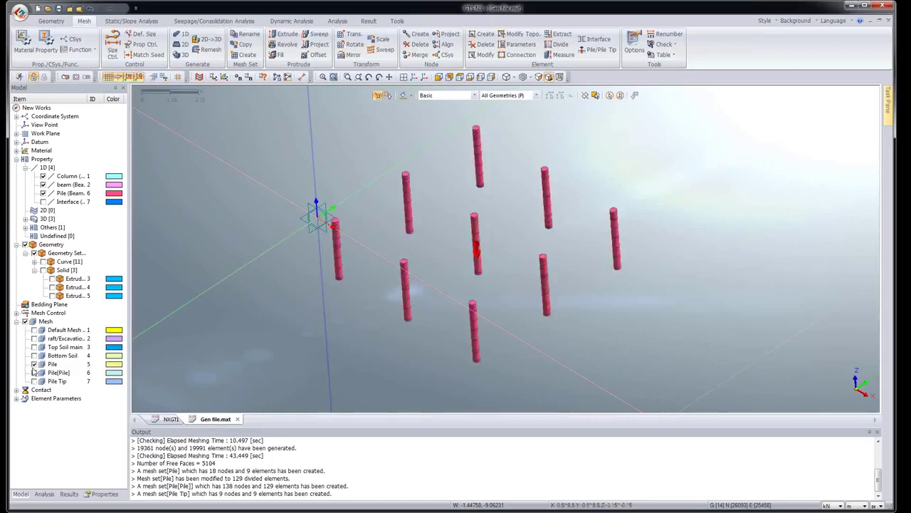
{"action": "left_click", "coordinate": [43, 192]}
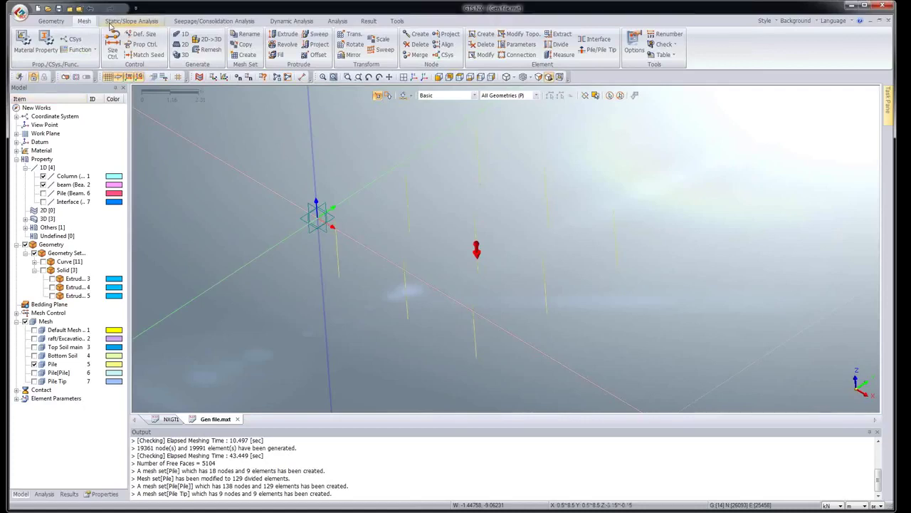
Step: Create an advanced constraint fixing only Rz on all pile nodes in a new boundary set named Pile Constraint
{"action": "left_click", "coordinate": [110, 22]}
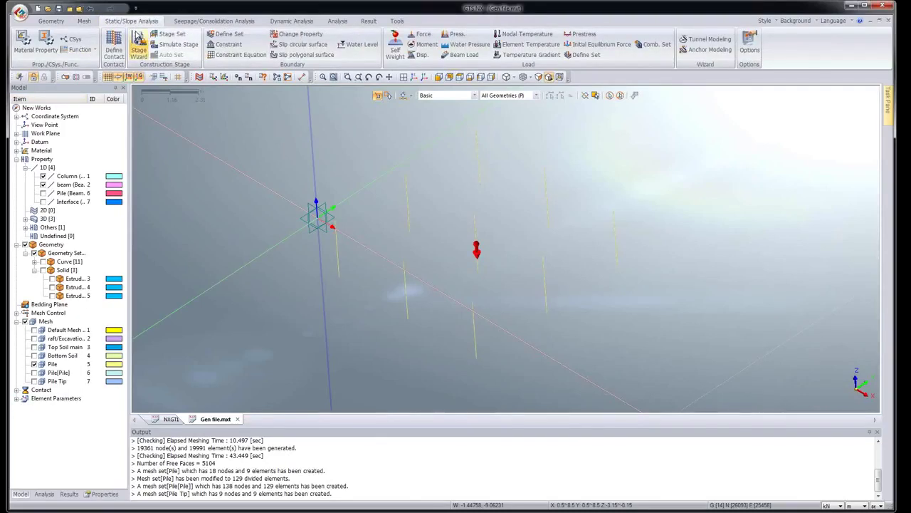
{"action": "left_click", "coordinate": [229, 53]}
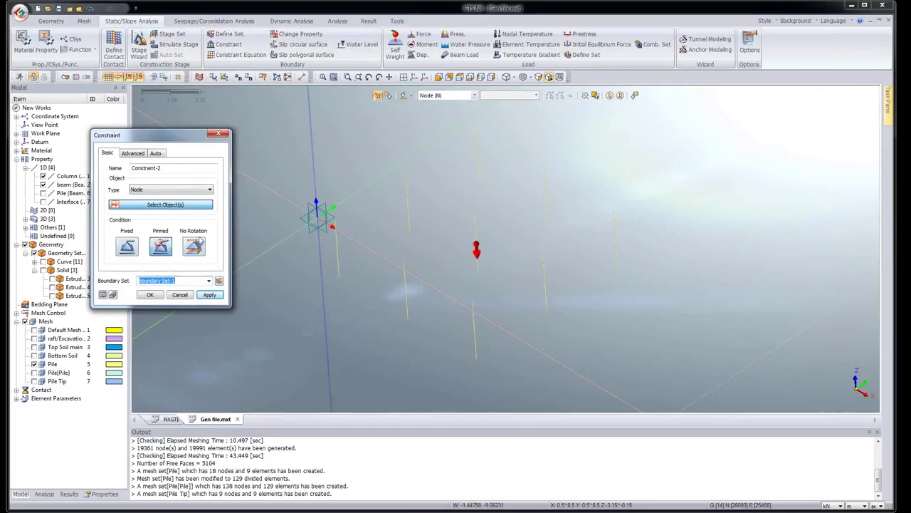
{"action": "left_click", "coordinate": [133, 153]}
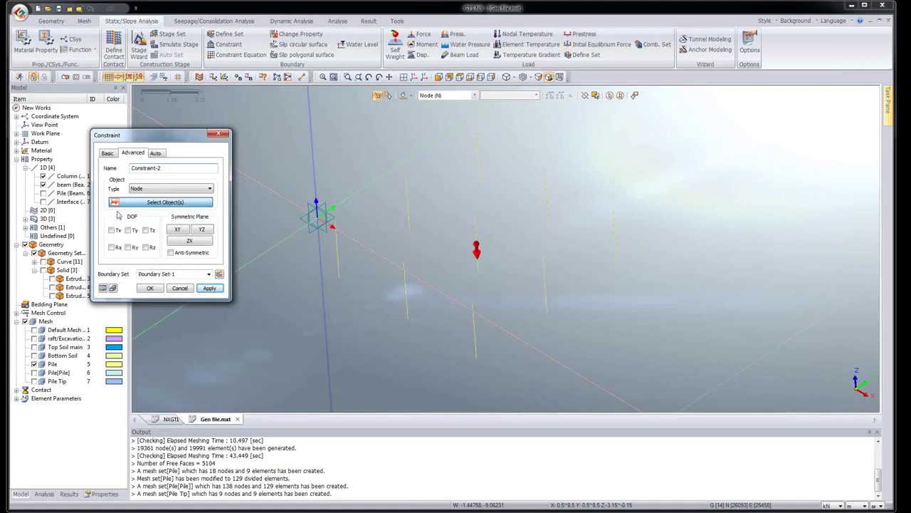
{"action": "left_click", "coordinate": [609, 96]}
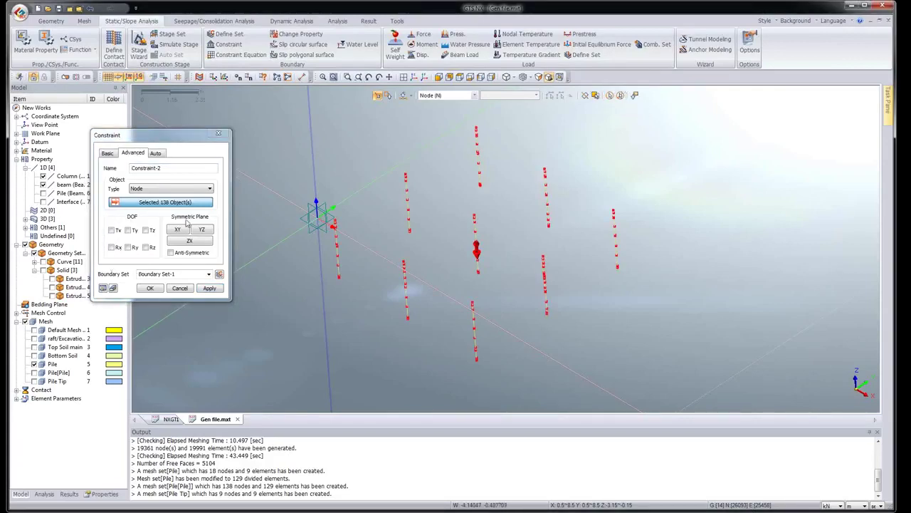
{"action": "left_click", "coordinate": [146, 247]}
{"action": "left_click", "coordinate": [178, 273]}
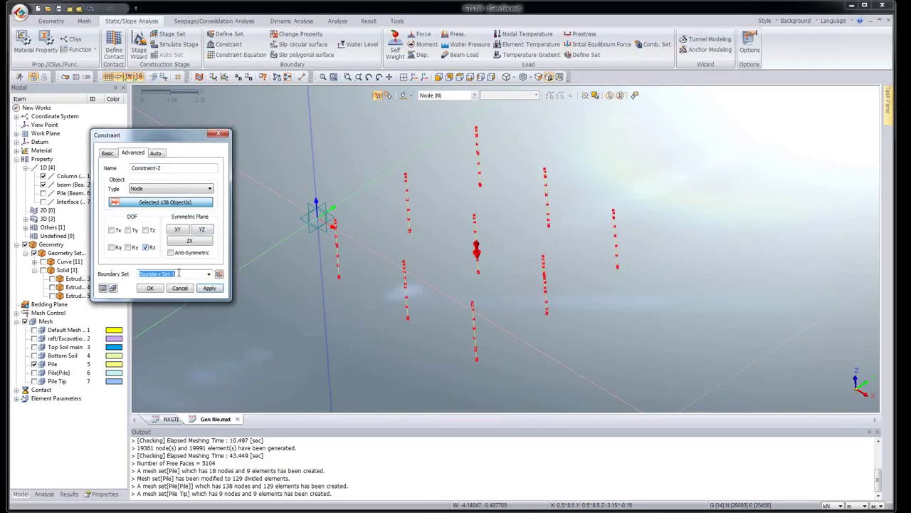
{"action": "type", "text": "Pile Constraint"}
{"action": "left_click", "coordinate": [210, 288]}
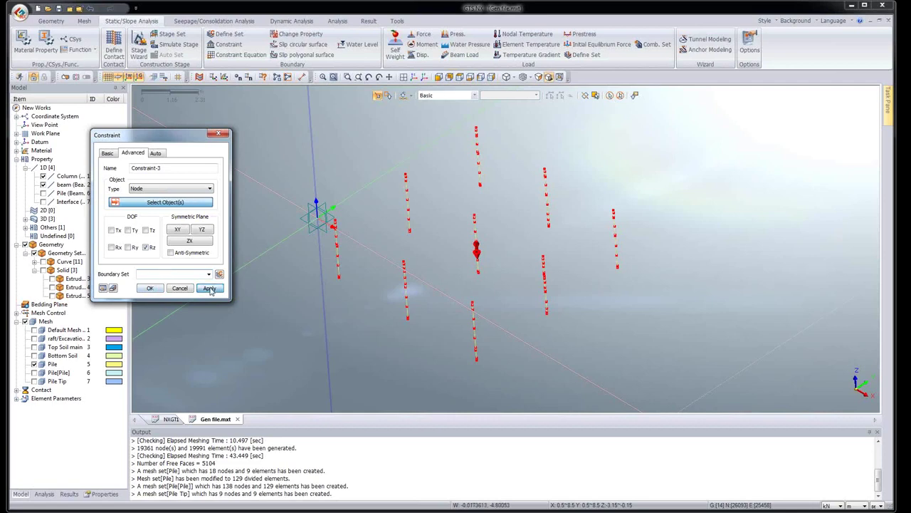
Step: Show all mesh sets except the Default Mesh set in an isometric view
{"action": "left_click", "coordinate": [25, 322]}
{"action": "left_click", "coordinate": [25, 322]}
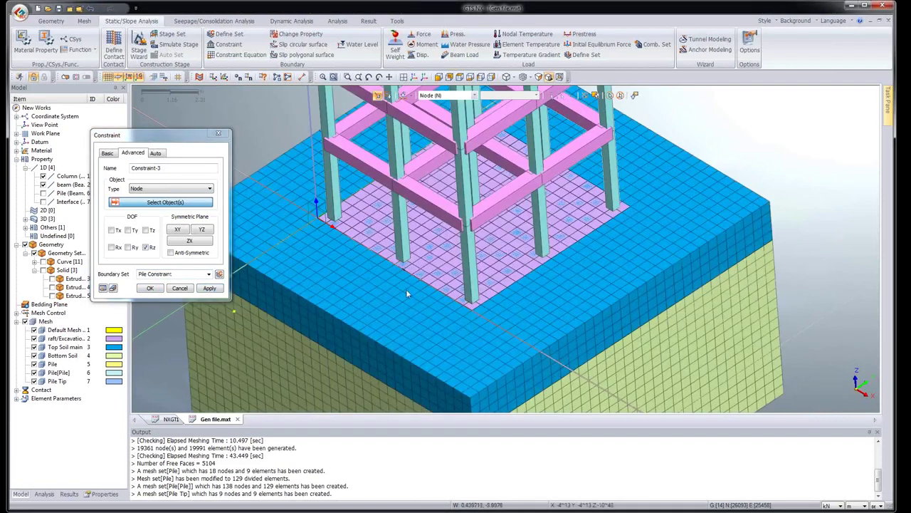
{"action": "left_click", "coordinate": [33, 330]}
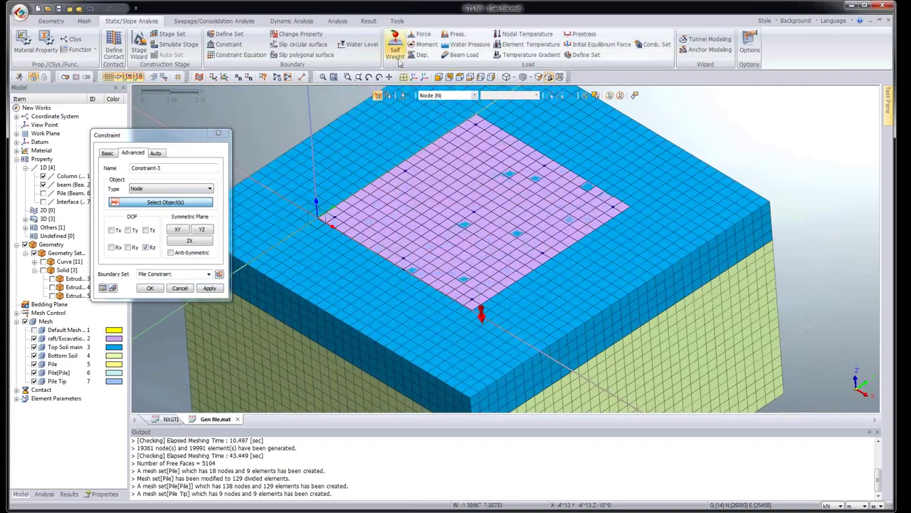
{"action": "left_click", "coordinate": [416, 77]}
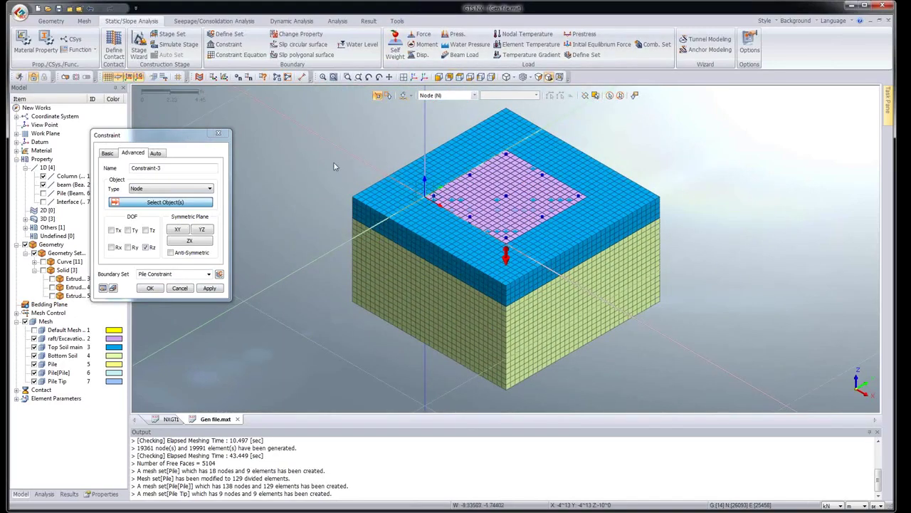
Step: Apply automatic ground constraints considering all mesh sets in a new boundary set named GS and inspect the supported soil block
{"action": "left_click", "coordinate": [155, 155]}
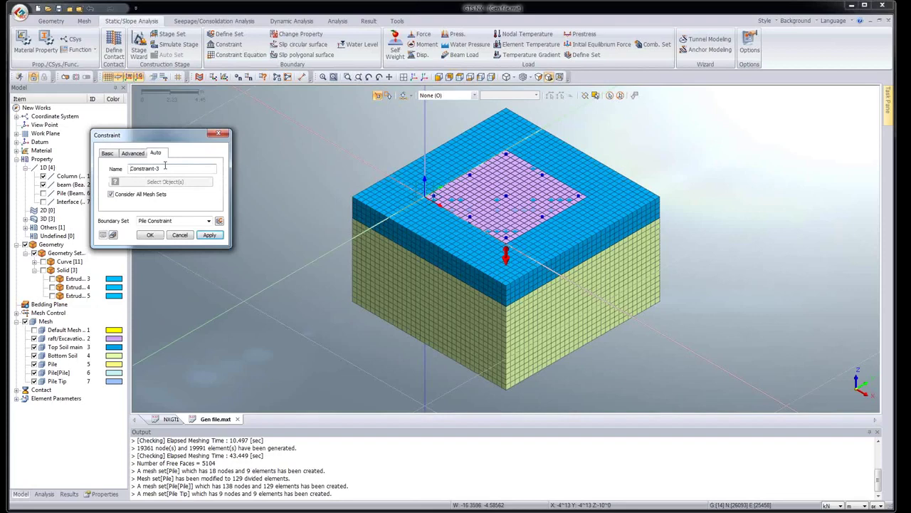
{"action": "left_click", "coordinate": [178, 221]}
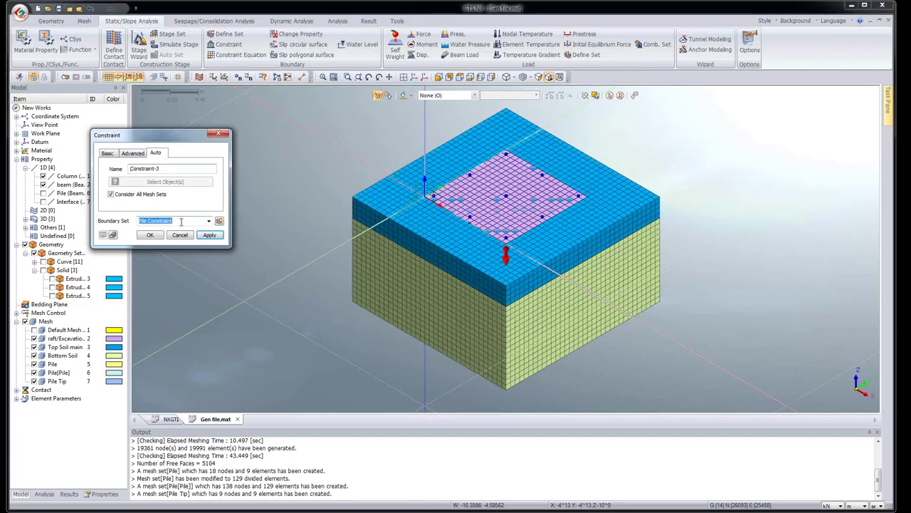
{"action": "type", "text": "GS"}
{"action": "left_click", "coordinate": [150, 235]}
{"action": "middle_click_drag", "start_coordinate": [410, 251], "coordinate": [367, 189]}
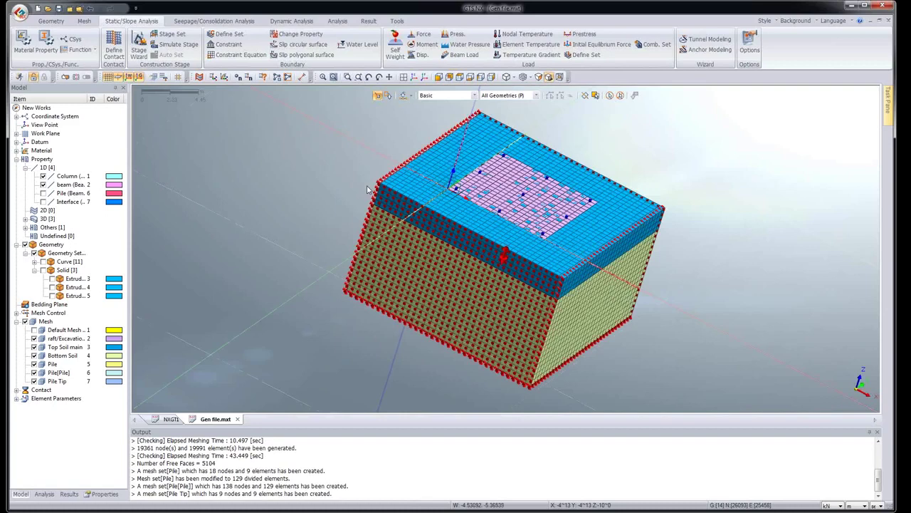
{"action": "middle_click_drag", "start_coordinate": [349, 193], "coordinate": [334, 197]}
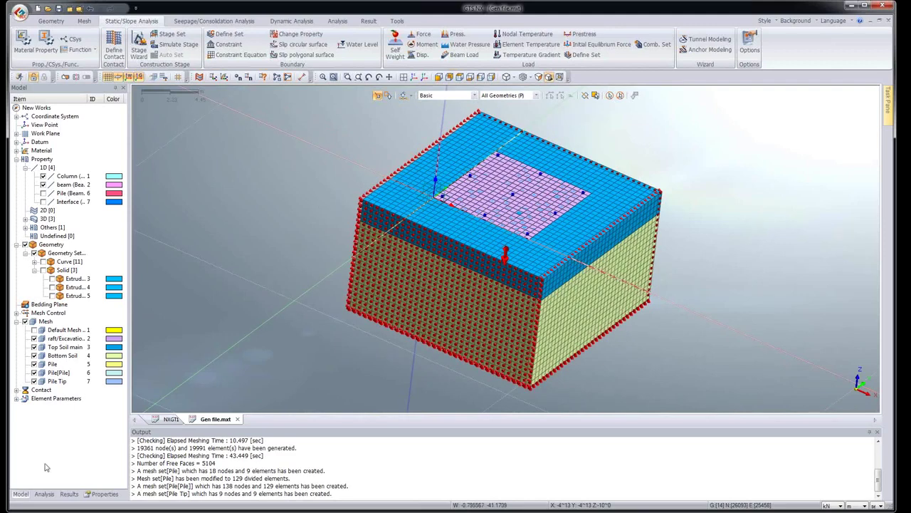
Step: Hide the Pile Tip, Pile[Pile], Pile, Bottom Soil and Top Soil main mesh sets, leaving only the raft/excavation mesh visible
{"action": "left_click", "coordinate": [34, 380]}
{"action": "left_click", "coordinate": [34, 373]}
{"action": "left_click", "coordinate": [34, 364]}
{"action": "left_click", "coordinate": [34, 355]}
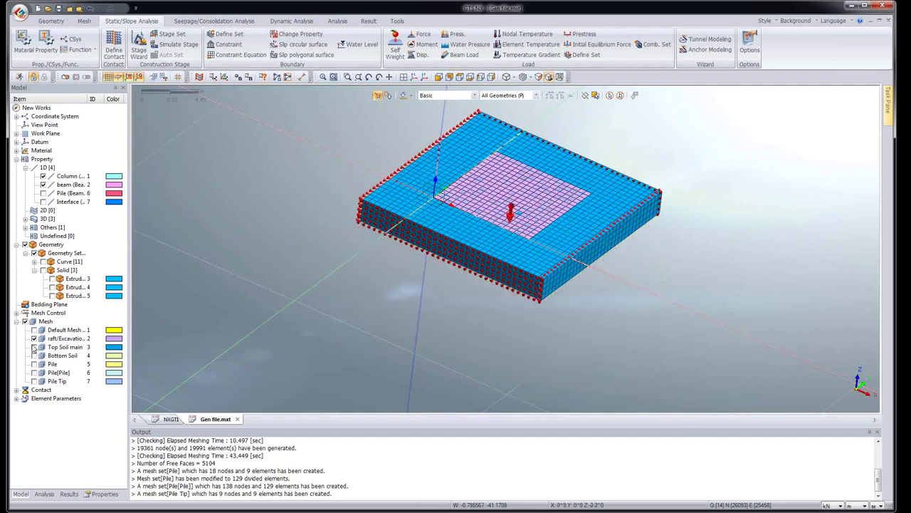
{"action": "left_click", "coordinate": [34, 346]}
Step: Hide the GS and Pile Constraint boundary sets and the static loads
{"action": "left_click", "coordinate": [47, 494]}
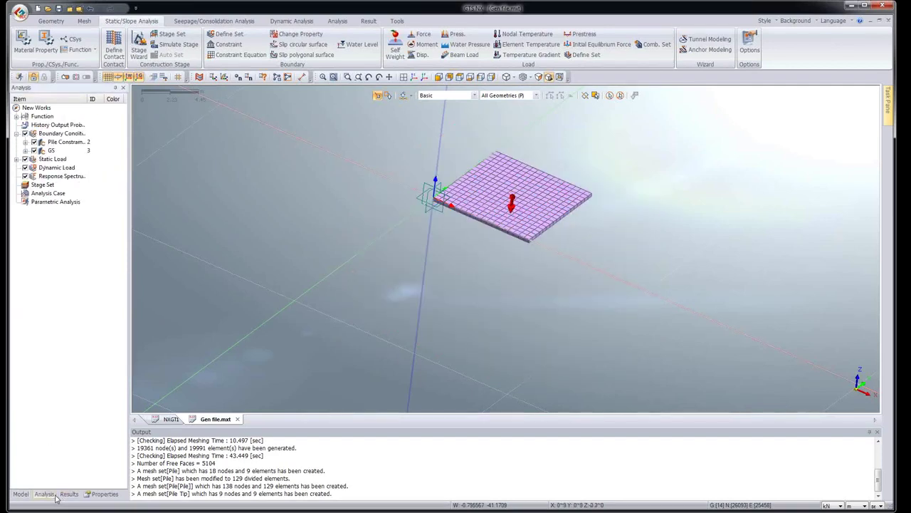
{"action": "left_click", "coordinate": [35, 150]}
{"action": "left_click", "coordinate": [34, 142]}
{"action": "left_click", "coordinate": [25, 159]}
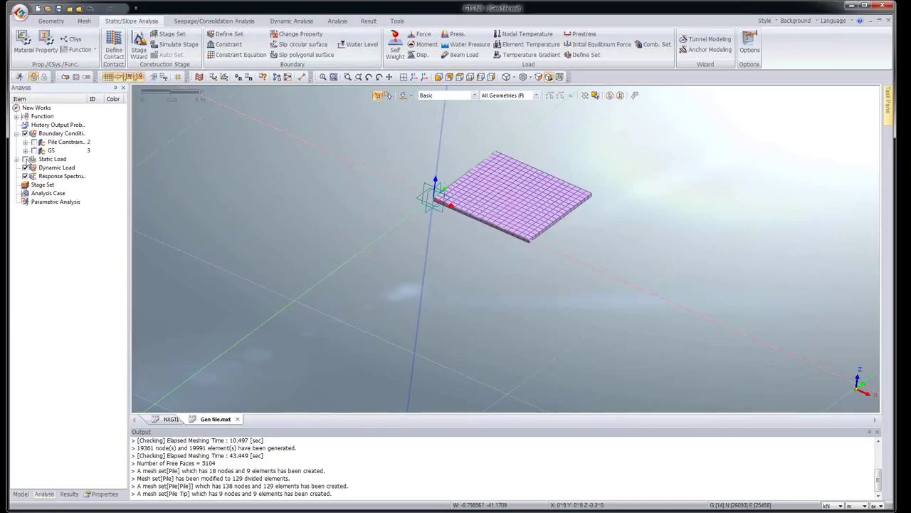
{"action": "left_click", "coordinate": [29, 494]}
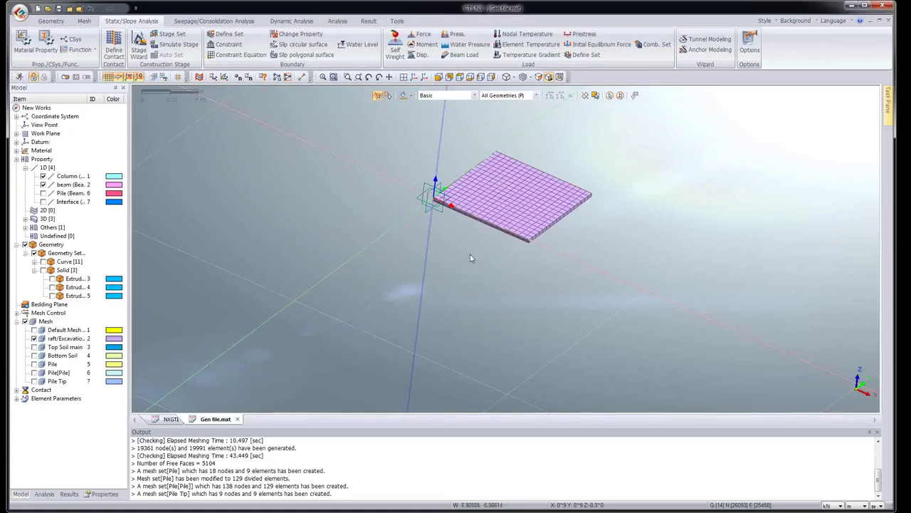
{"action": "middle_click_drag", "start_coordinate": [472, 258], "coordinate": [425, 251]}
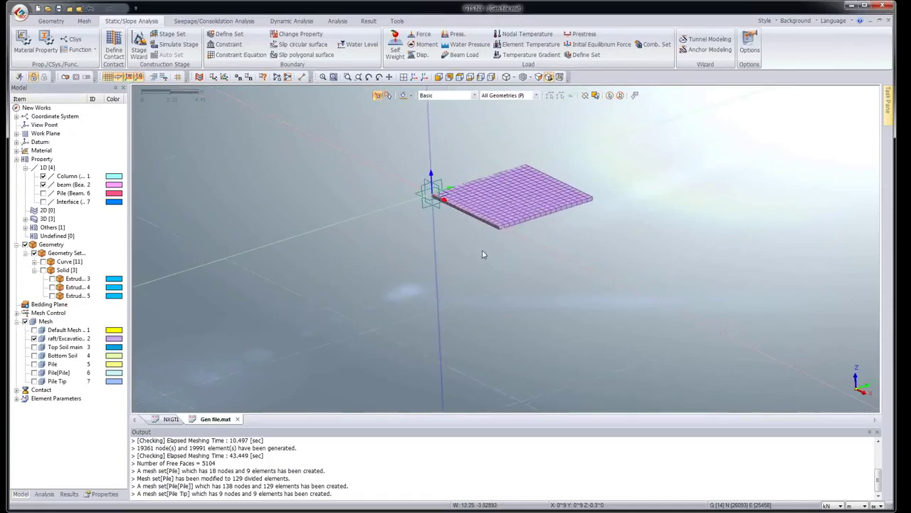
Step: Create a construction-stage Change Property boundary that assigns property 5: Raft to the raft/Excavation mesh set
{"action": "left_click", "coordinate": [298, 35]}
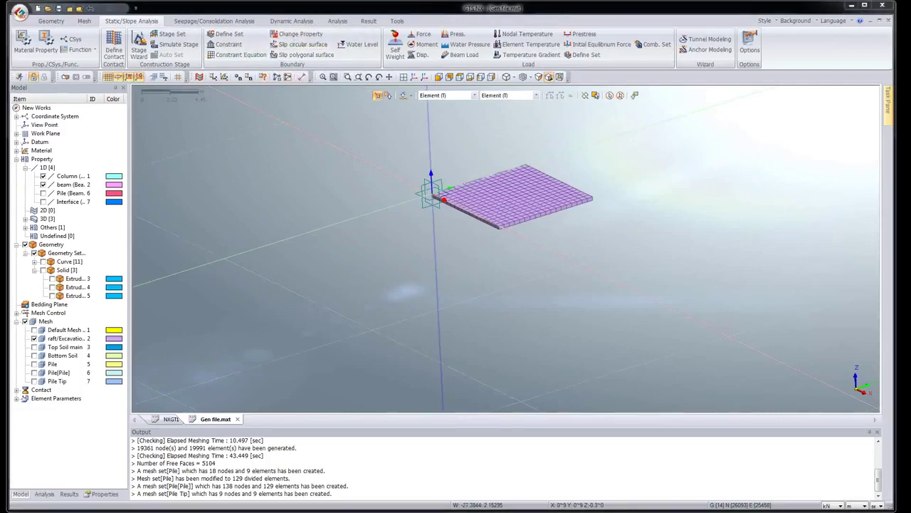
{"action": "left_click_drag", "start_coordinate": [443, 176], "coordinate": [191, 160]}
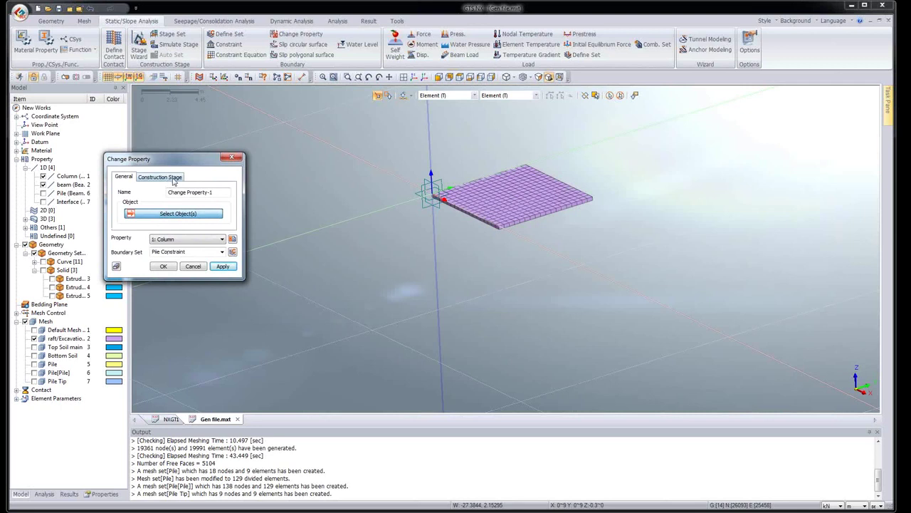
{"action": "left_click", "coordinate": [173, 178]}
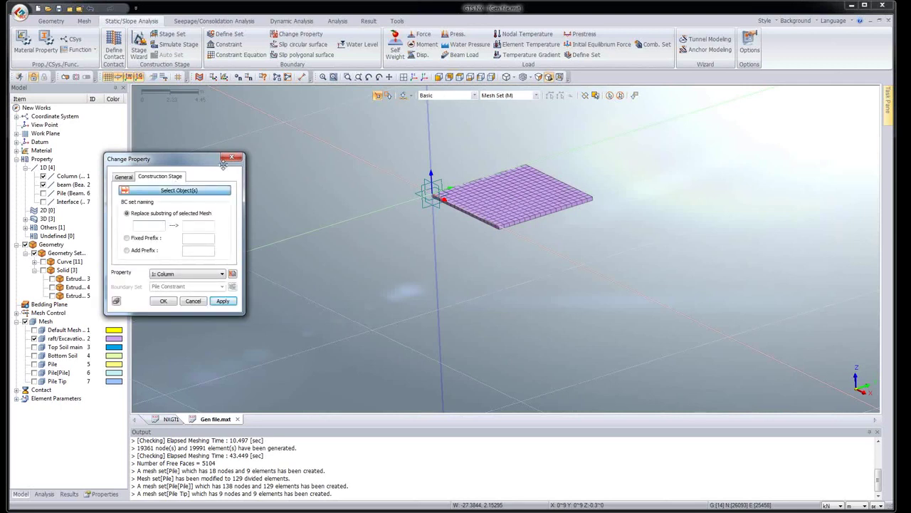
{"action": "left_click", "coordinate": [609, 95]}
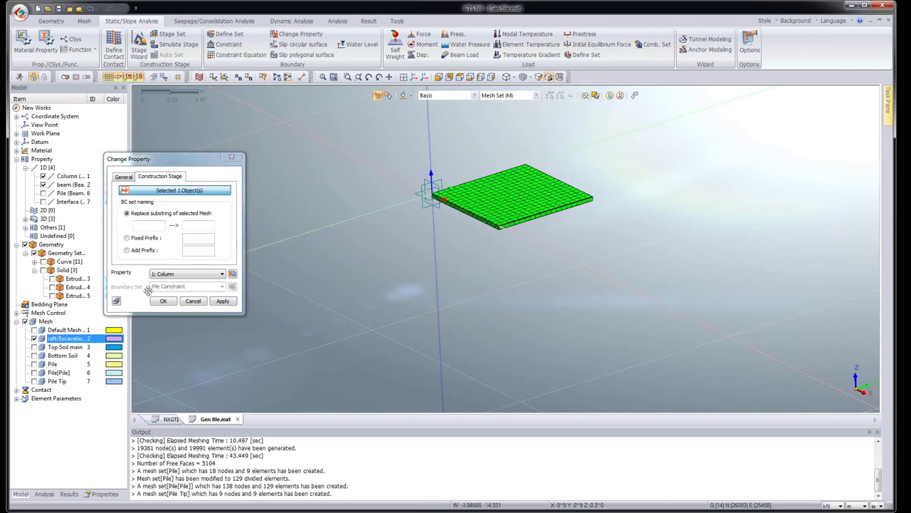
{"action": "left_click", "coordinate": [174, 275]}
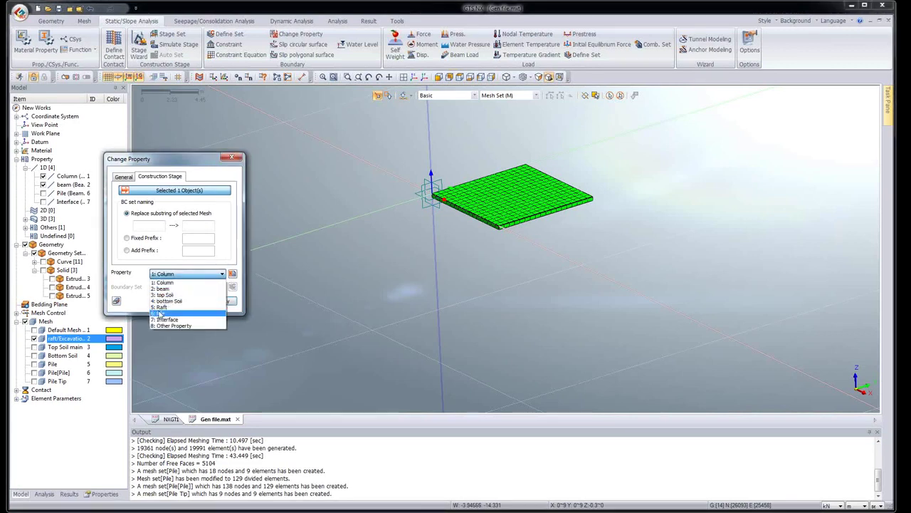
{"action": "left_click", "coordinate": [162, 307]}
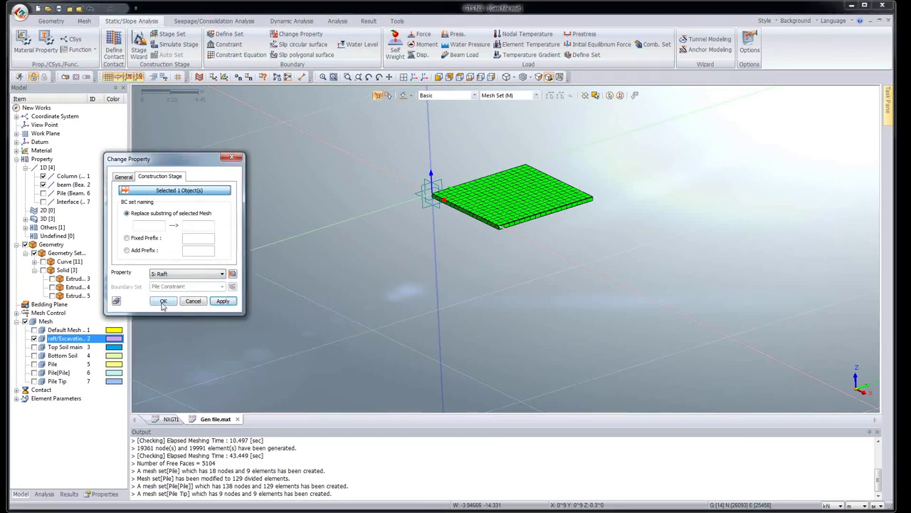
{"action": "left_click", "coordinate": [162, 301]}
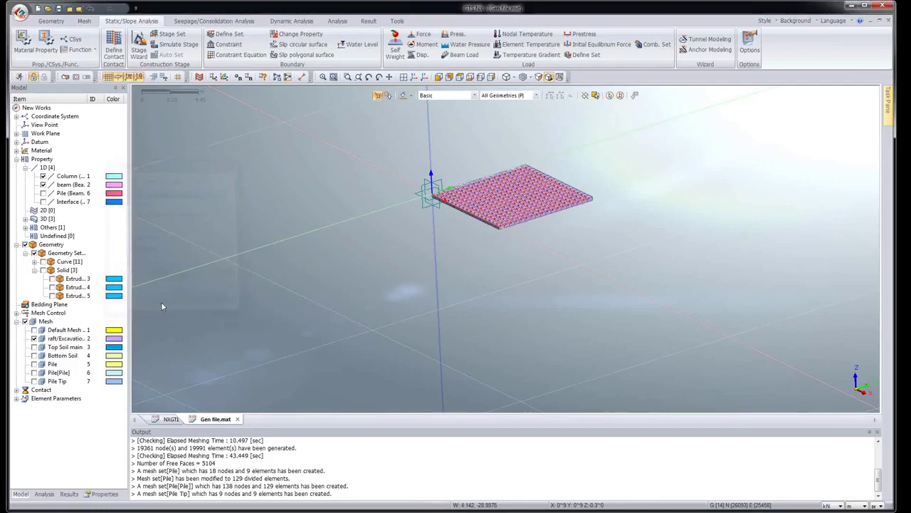
Step: Inspect the raft/Excavation property change among the boundary conditions and highlight its elements in the model
{"action": "left_click", "coordinate": [44, 494]}
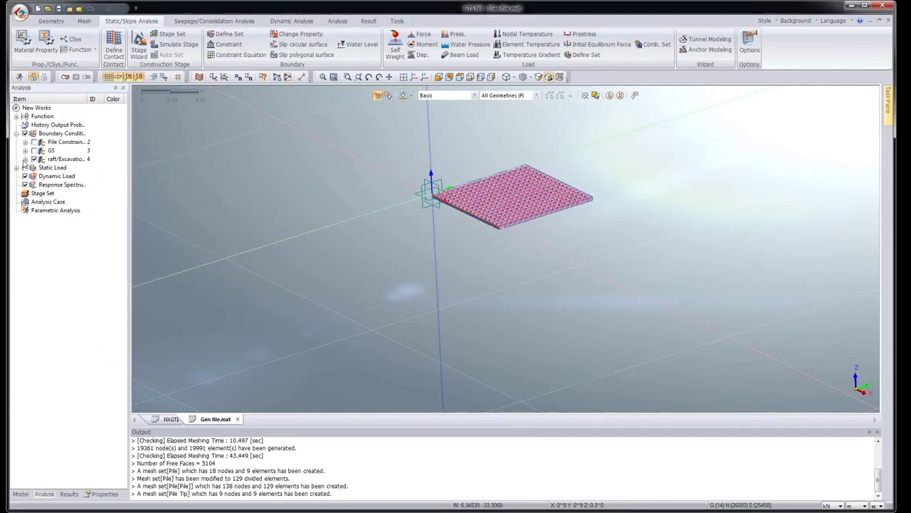
{"action": "left_click", "coordinate": [24, 158]}
{"action": "left_click", "coordinate": [34, 167]}
{"action": "left_click", "coordinate": [75, 176]}
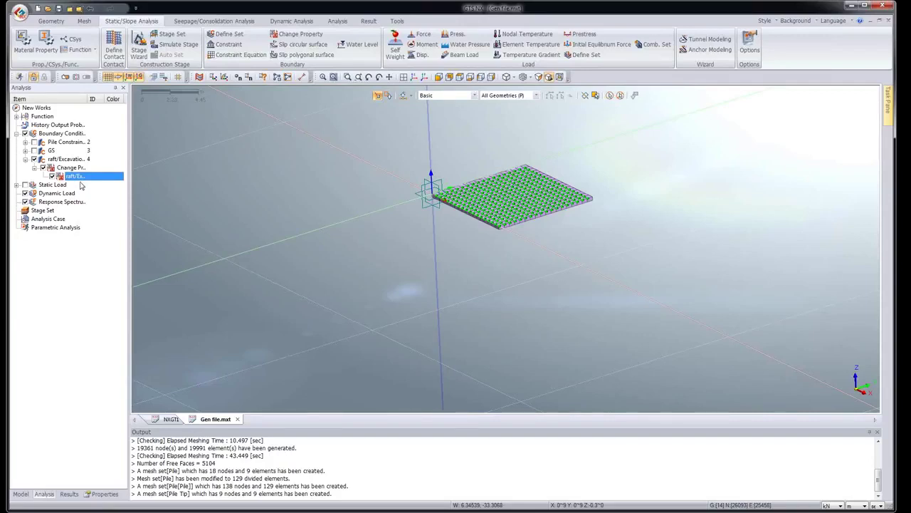
{"action": "left_click", "coordinate": [22, 494]}
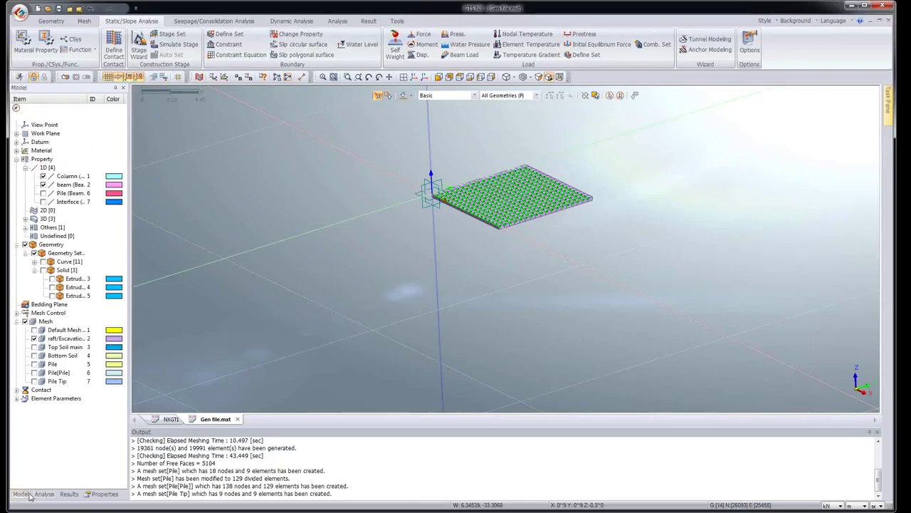
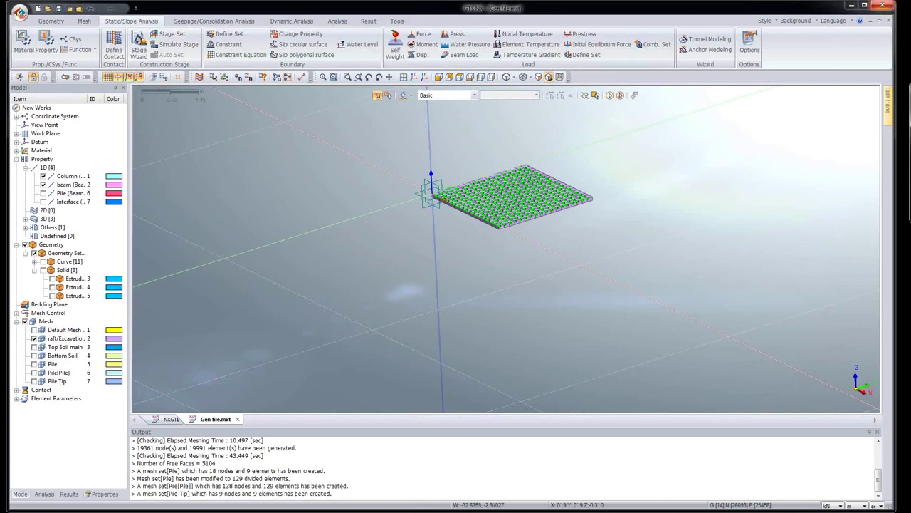
Step: Add two construction stage sets of stage type Stress, keeping the default names
{"action": "left_click", "coordinate": [172, 33]}
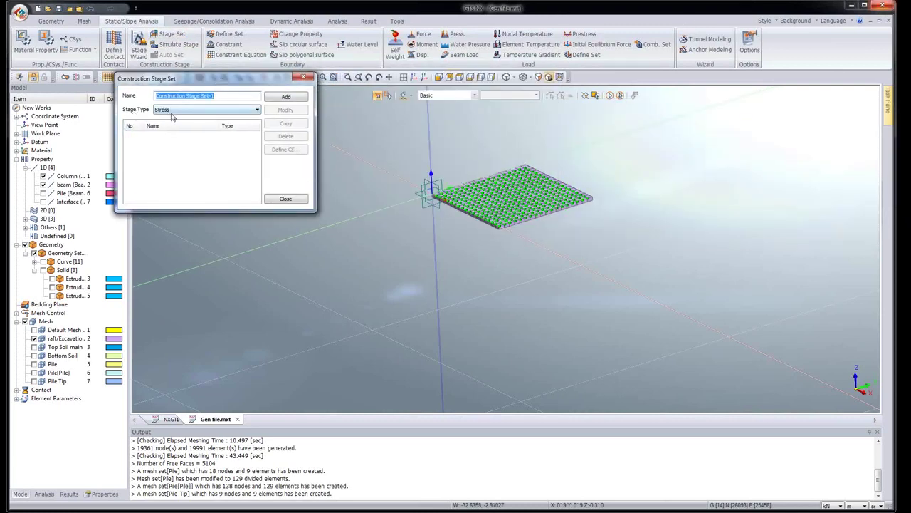
{"action": "left_click", "coordinate": [174, 111]}
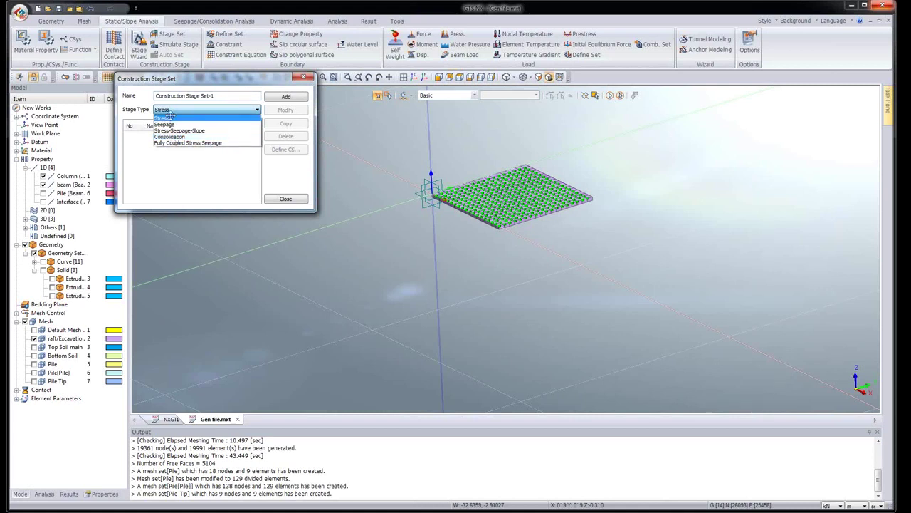
{"action": "left_click", "coordinate": [171, 118]}
{"action": "left_click", "coordinate": [285, 96]}
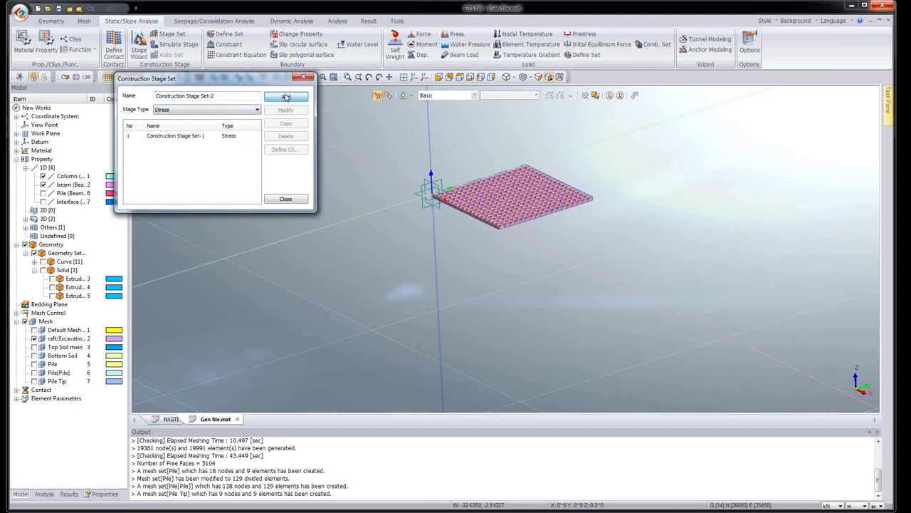
{"action": "left_click", "coordinate": [285, 97]}
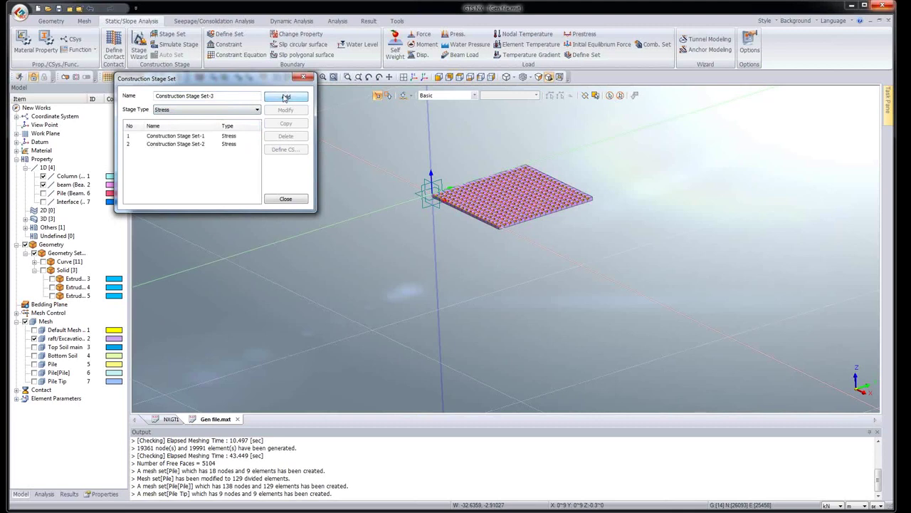
Step: Define and save stage 1 of Construction Stage Set-1, activating Bottom Soil, Top Soil main, raft/Excavation mesh, GS and SW, with Clear Displacement enabled
{"action": "left_click", "coordinate": [205, 137]}
{"action": "left_click", "coordinate": [274, 151]}
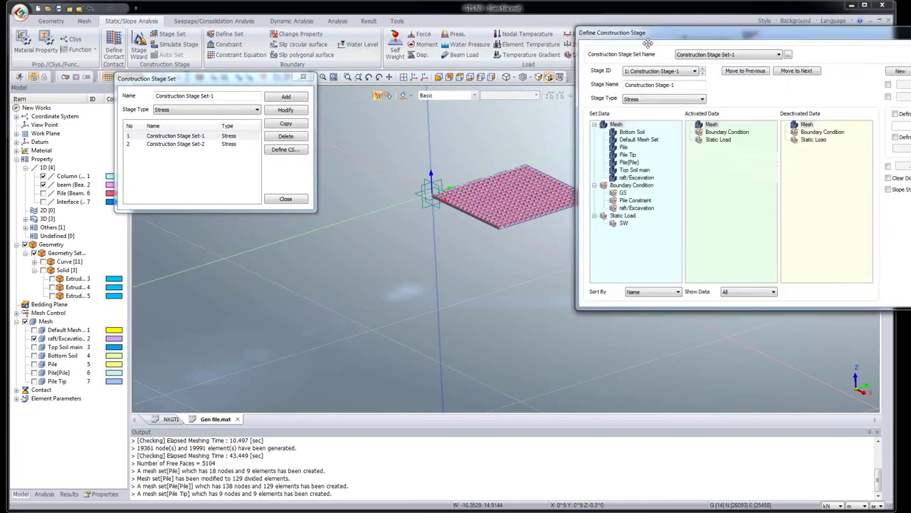
{"action": "left_click_drag", "start_coordinate": [784, 9], "coordinate": [439, 70]}
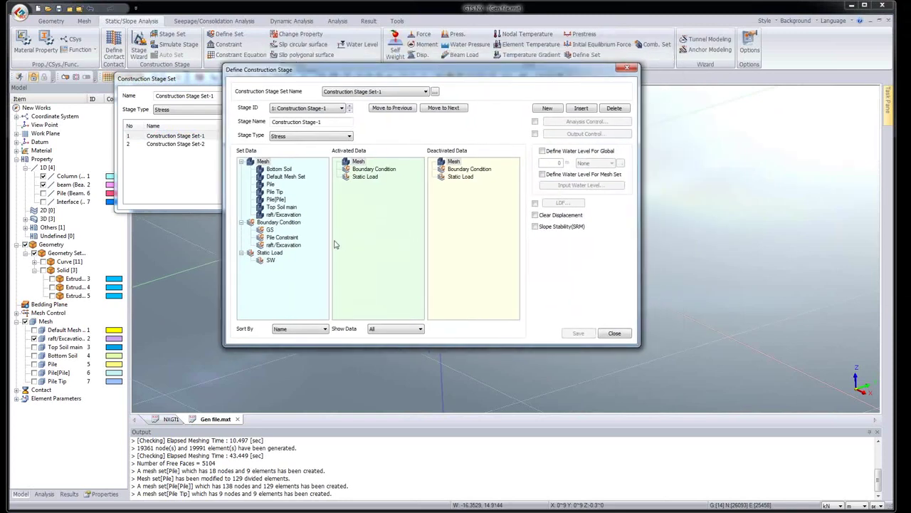
{"action": "left_click_drag", "start_coordinate": [280, 169], "coordinate": [347, 203]}
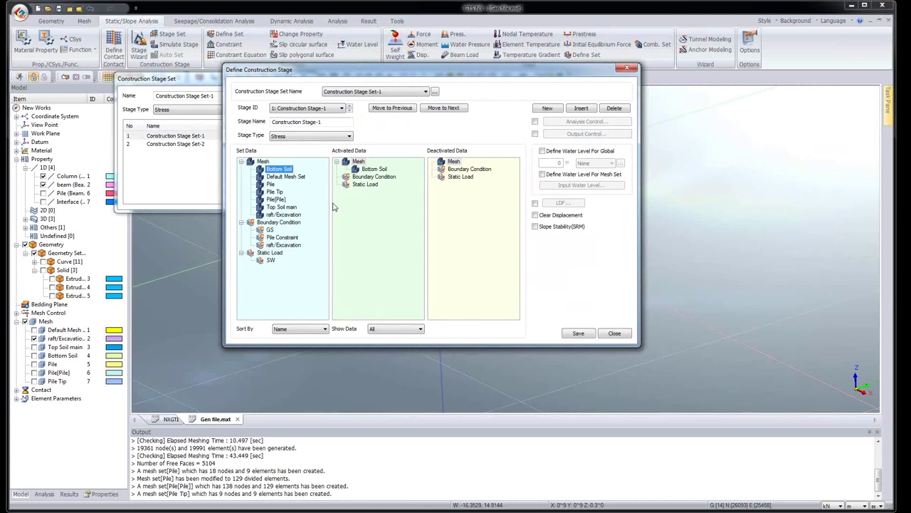
{"action": "left_click_drag", "start_coordinate": [284, 207], "coordinate": [347, 214]}
{"action": "left_click", "coordinate": [291, 215]}
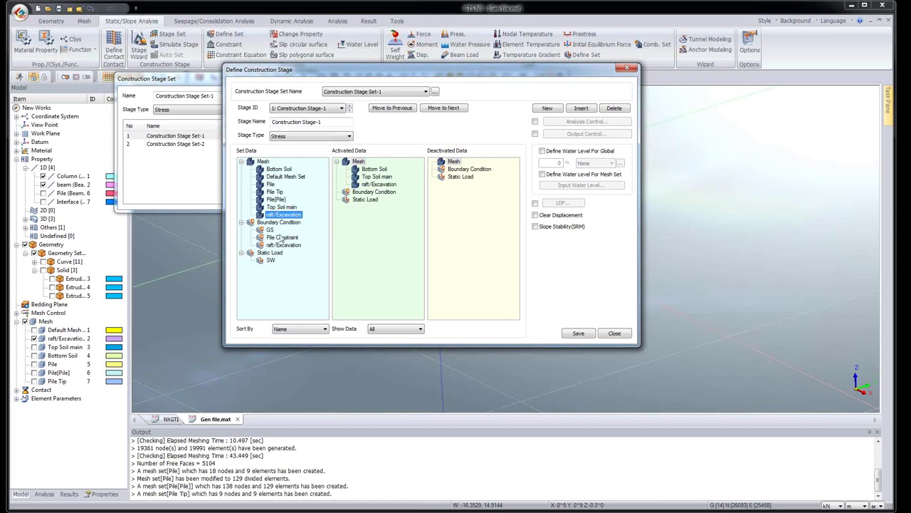
{"action": "left_click_drag", "start_coordinate": [270, 230], "coordinate": [367, 229]}
{"action": "left_click_drag", "start_coordinate": [263, 263], "coordinate": [360, 247]}
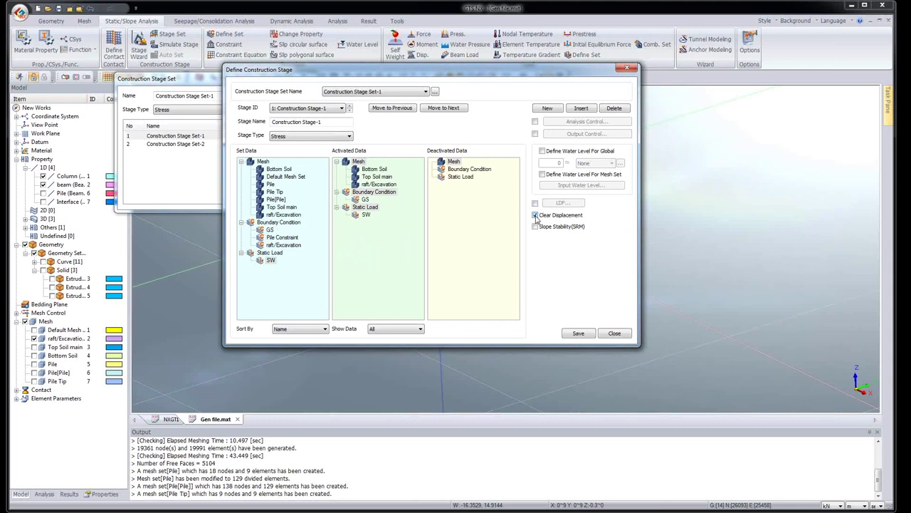
{"action": "left_click", "coordinate": [578, 333]}
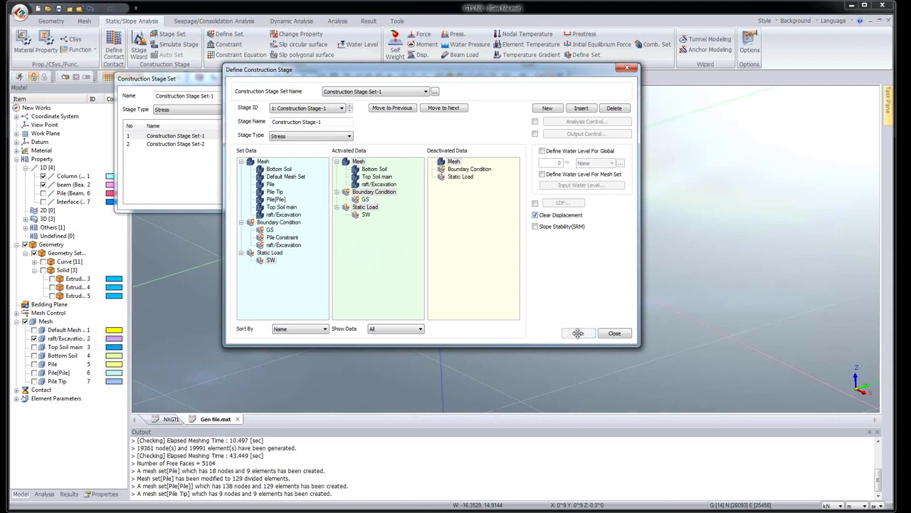
Step: Add a second stage to Construction Stage Set-1 that deactivates the raft/Excavation mesh, and save it
{"action": "left_click", "coordinate": [548, 108]}
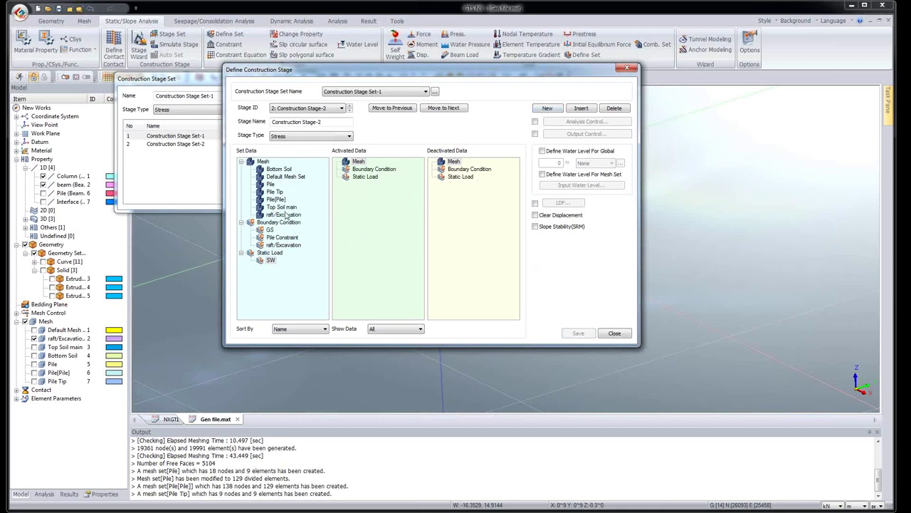
{"action": "left_click_drag", "start_coordinate": [286, 215], "coordinate": [457, 222]}
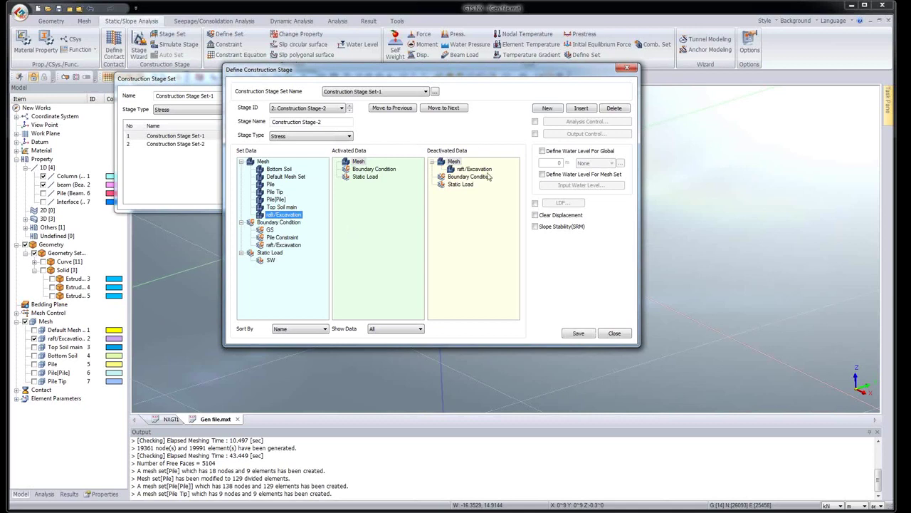
{"action": "left_click", "coordinate": [578, 333]}
Step: Add a third stage that activates both the raft/Excavation mesh and the raft/Excavation boundary condition, and save it
{"action": "left_click", "coordinate": [547, 108]}
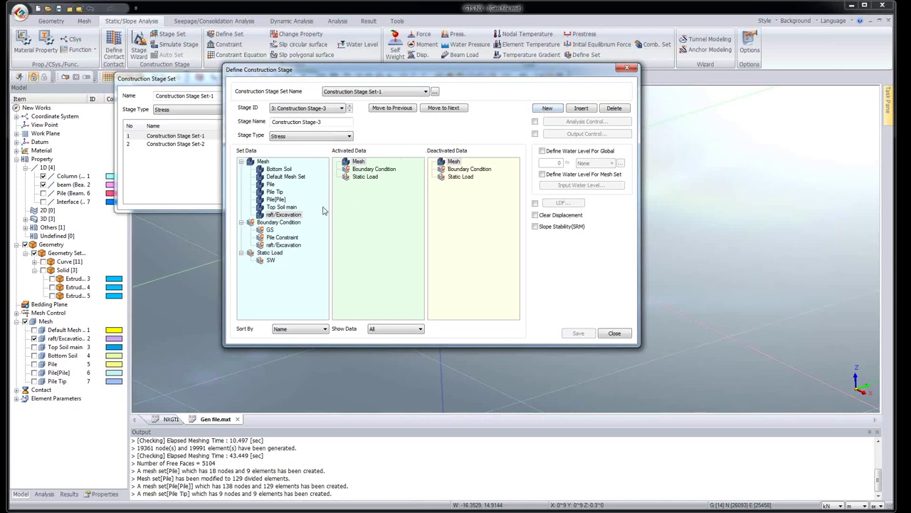
{"action": "left_click_drag", "start_coordinate": [289, 216], "coordinate": [396, 215]}
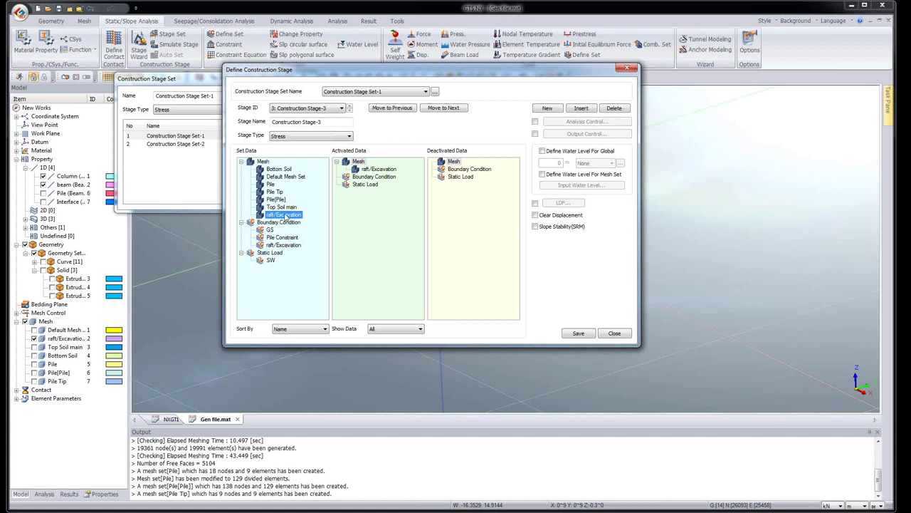
{"action": "left_click_drag", "start_coordinate": [286, 246], "coordinate": [363, 186]}
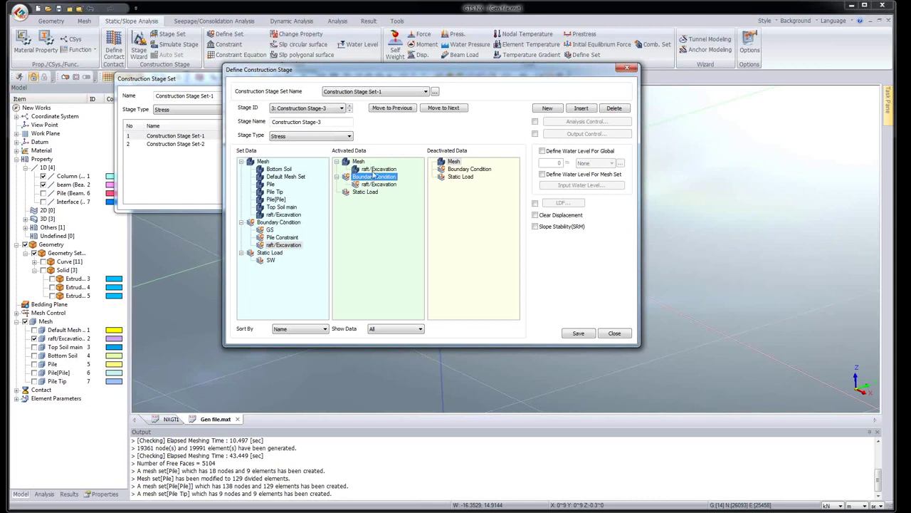
{"action": "left_click", "coordinate": [375, 169]}
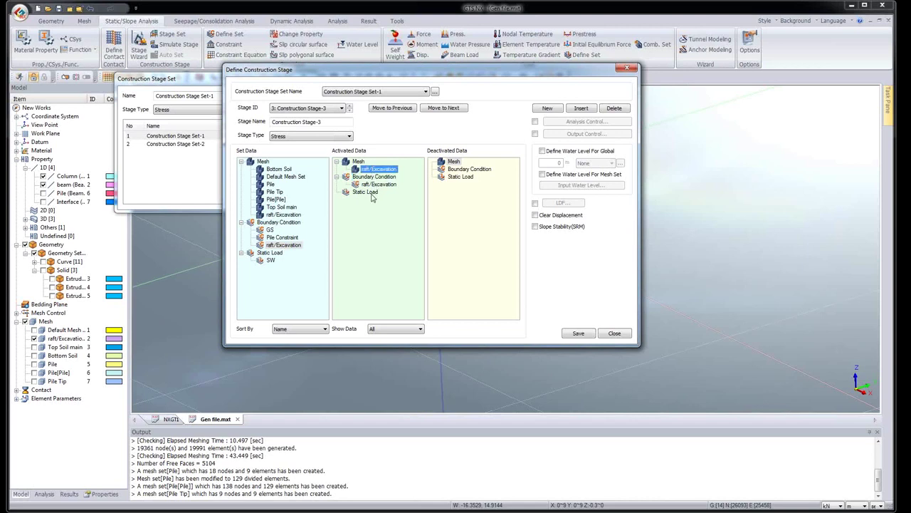
{"action": "left_click", "coordinate": [580, 333]}
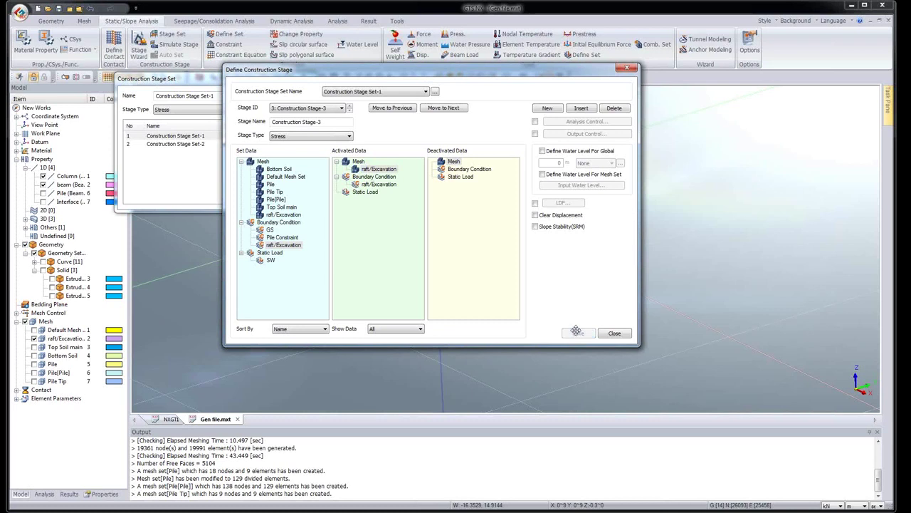
Step: Add a fourth stage that activates the Default Mesh Set, save it and close the stage definition
{"action": "left_click", "coordinate": [547, 110]}
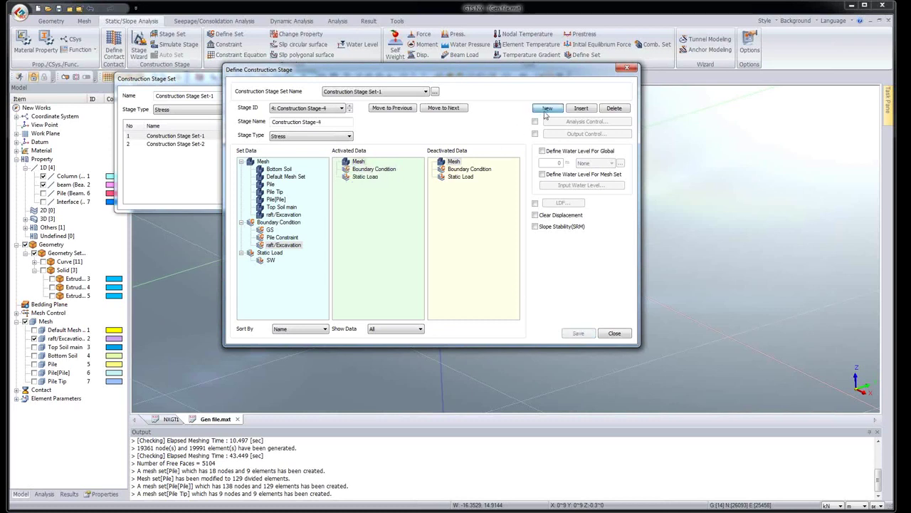
{"action": "left_click", "coordinate": [288, 176]}
{"action": "left_click_drag", "start_coordinate": [288, 177], "coordinate": [354, 200]}
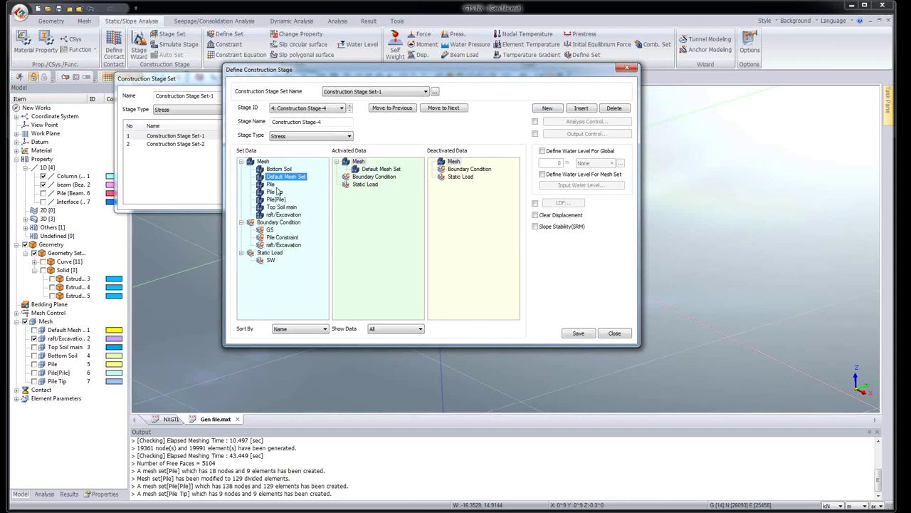
{"action": "left_click", "coordinate": [578, 333]}
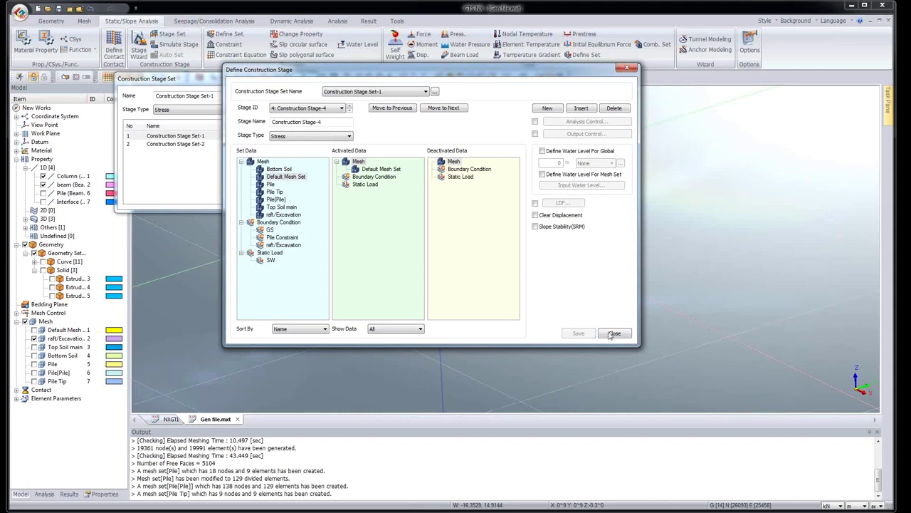
{"action": "left_click", "coordinate": [613, 333]}
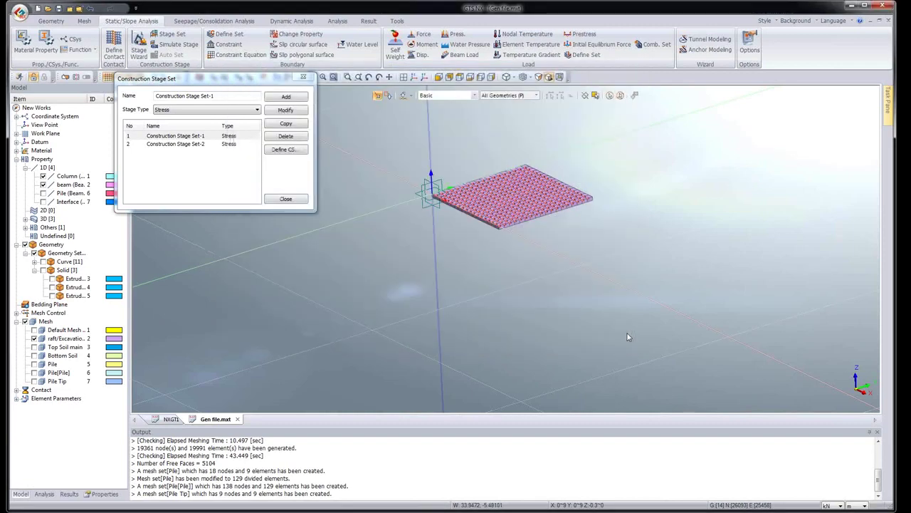
Step: Define and save stage 1 of Construction Stage Set-2, activating Bottom Soil, Top Soil main, the raft/Excavation mesh, GS and SW
{"action": "left_click", "coordinate": [182, 143]}
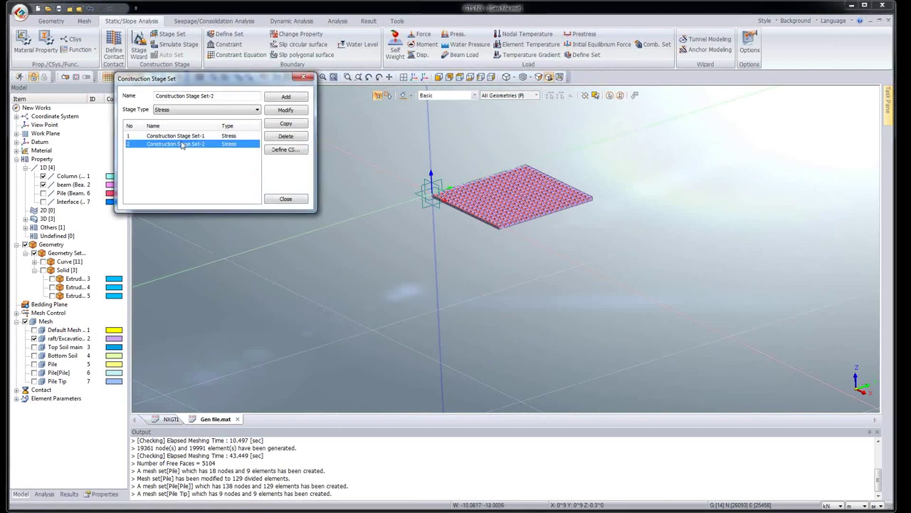
{"action": "left_click", "coordinate": [281, 151]}
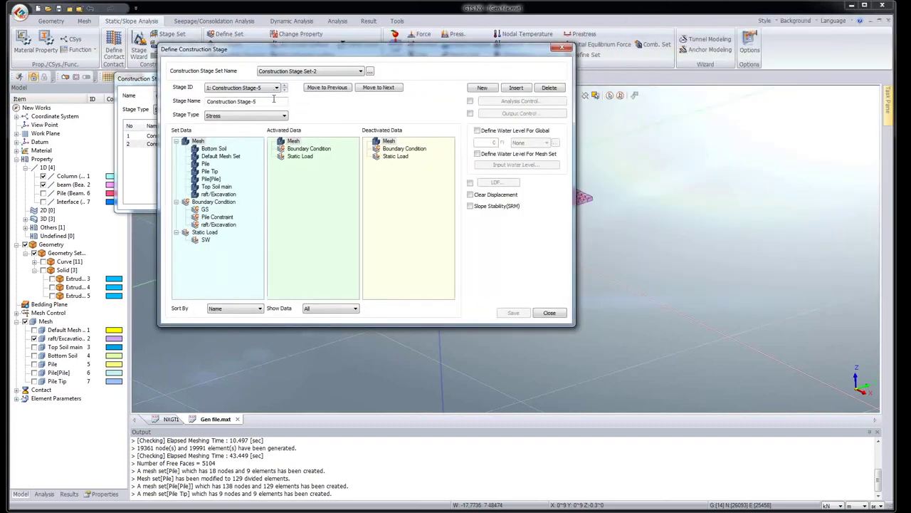
{"action": "left_click_drag", "start_coordinate": [214, 148], "coordinate": [313, 174]}
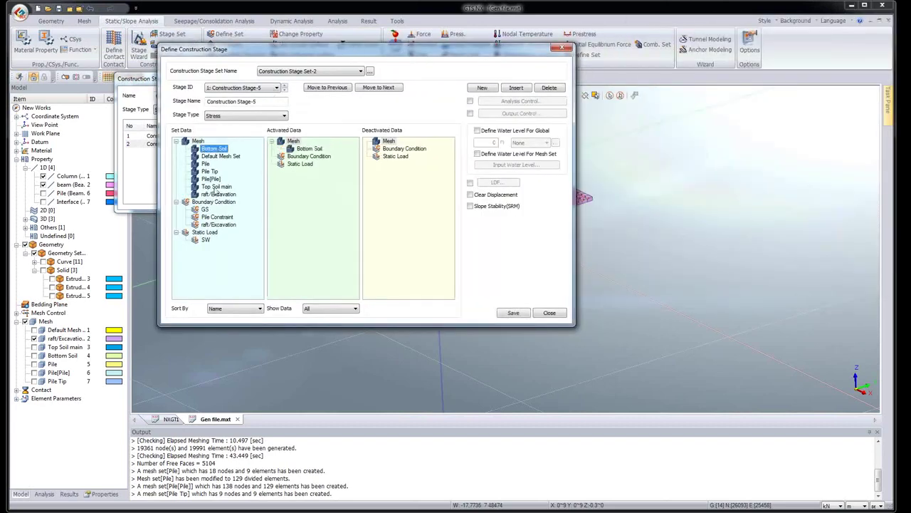
{"action": "left_click_drag", "start_coordinate": [214, 188], "coordinate": [323, 202]}
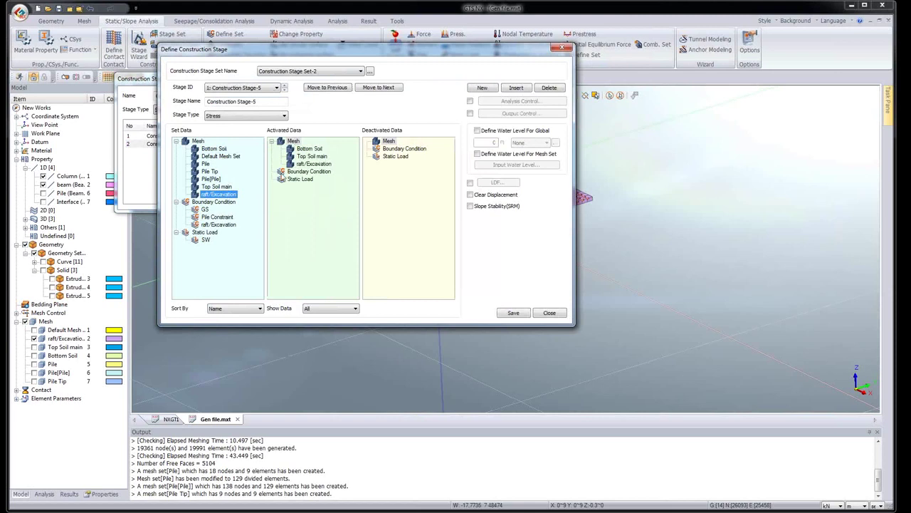
{"action": "left_click_drag", "start_coordinate": [206, 209], "coordinate": [315, 216]}
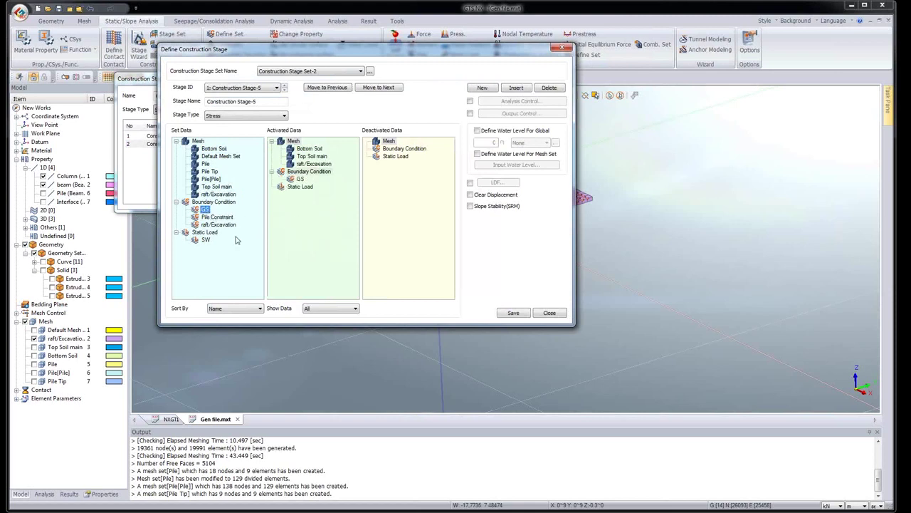
{"action": "left_click_drag", "start_coordinate": [206, 240], "coordinate": [296, 242]}
{"action": "left_click", "coordinate": [510, 313]}
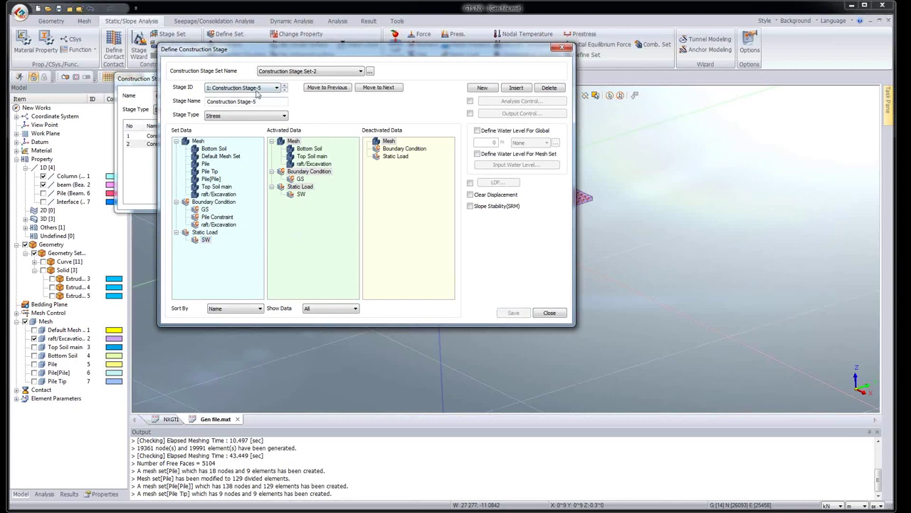
Step: Add a second stage to Construction Stage Set-2 that deactivates the raft/Excavation mesh, and save it
{"action": "left_click", "coordinate": [482, 88]}
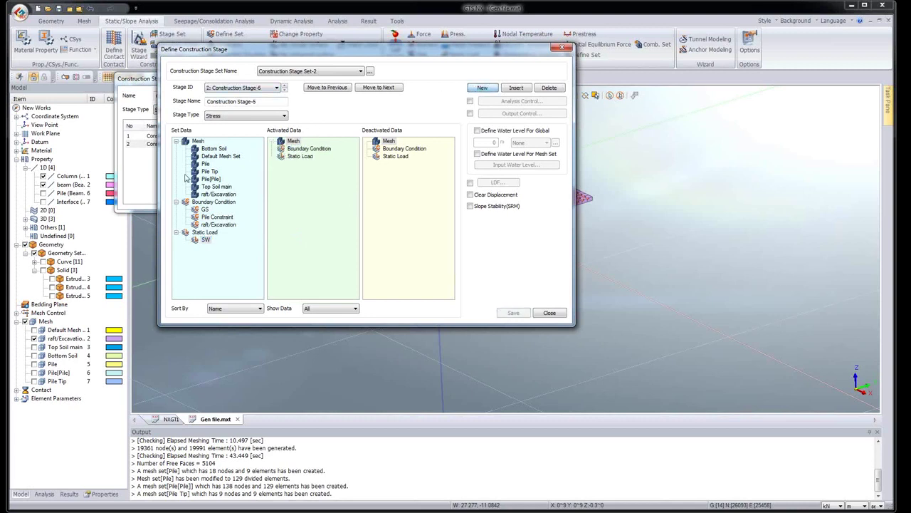
{"action": "left_click_drag", "start_coordinate": [228, 195], "coordinate": [386, 206]}
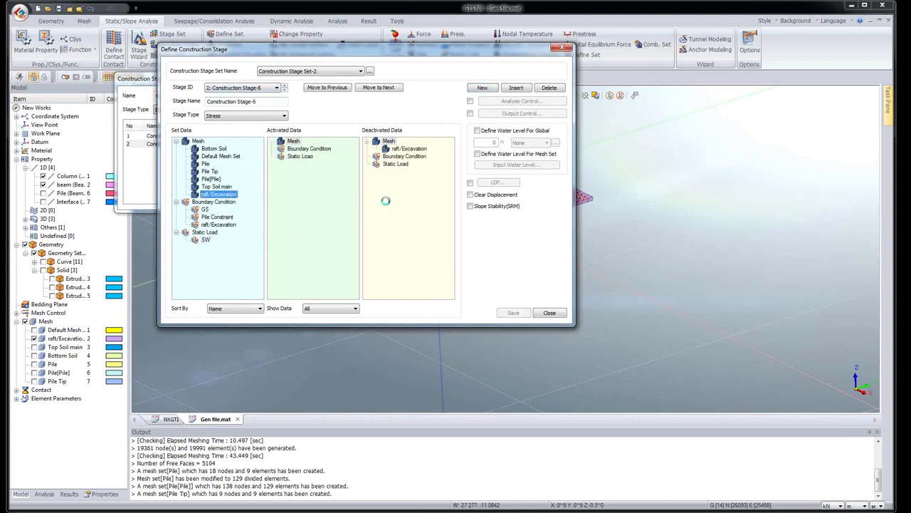
{"action": "left_click", "coordinate": [513, 314]}
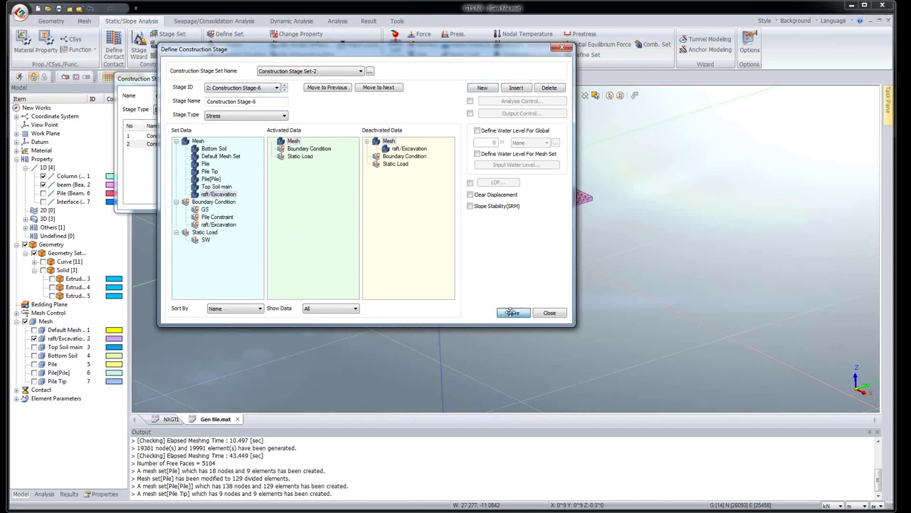
Step: Add and save a third stage activating the raft/Excavation mesh and boundary condition, the Pile, Pile Tip and Pile[Pile] meshes, and Pile Constraint
{"action": "left_click", "coordinate": [482, 88]}
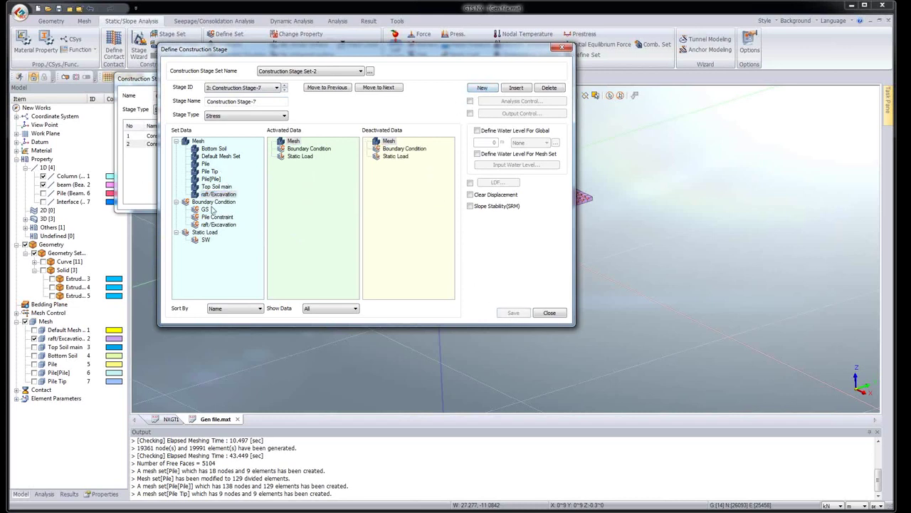
{"action": "left_click_drag", "start_coordinate": [218, 194], "coordinate": [315, 181]}
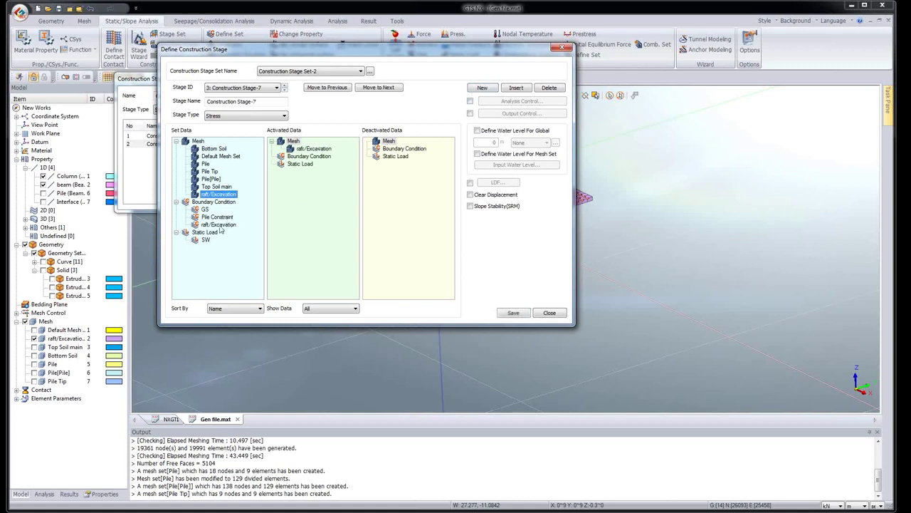
{"action": "left_click_drag", "start_coordinate": [220, 225], "coordinate": [310, 173]}
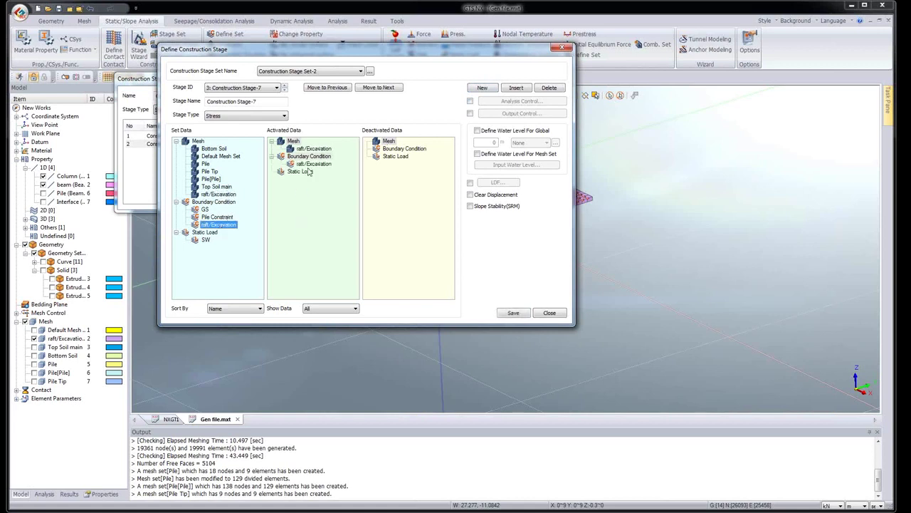
{"action": "left_click", "coordinate": [205, 163]}
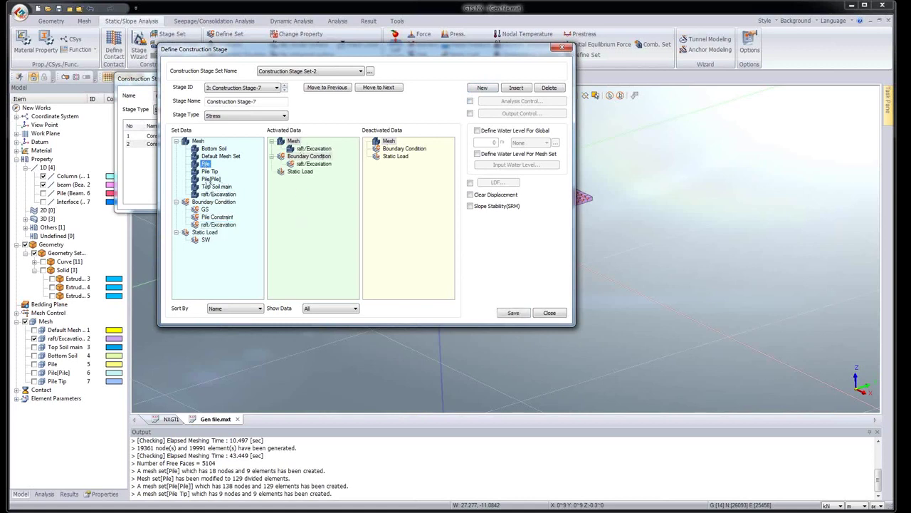
{"action": "left_click", "coordinate": [210, 179], "text": "shift"}
{"action": "left_click_drag", "start_coordinate": [209, 175], "coordinate": [302, 194]}
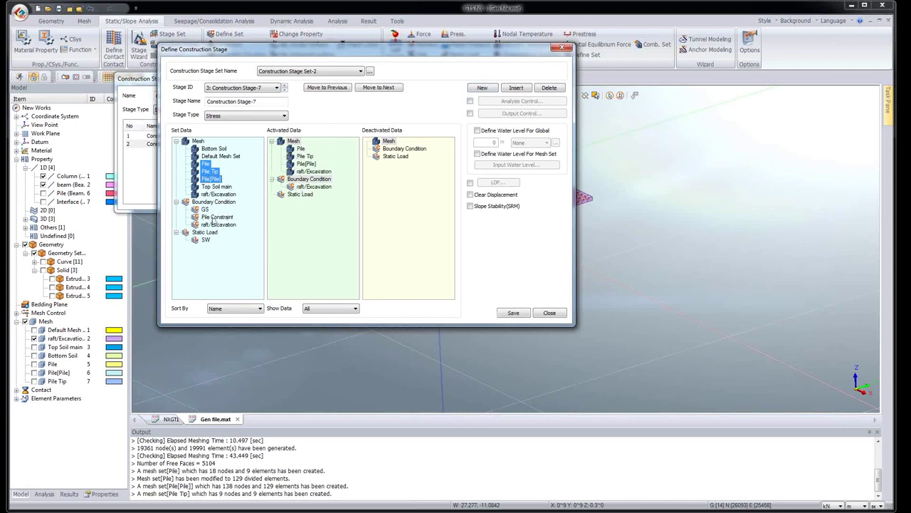
{"action": "left_click", "coordinate": [214, 219]}
{"action": "left_click_drag", "start_coordinate": [216, 218], "coordinate": [297, 222]}
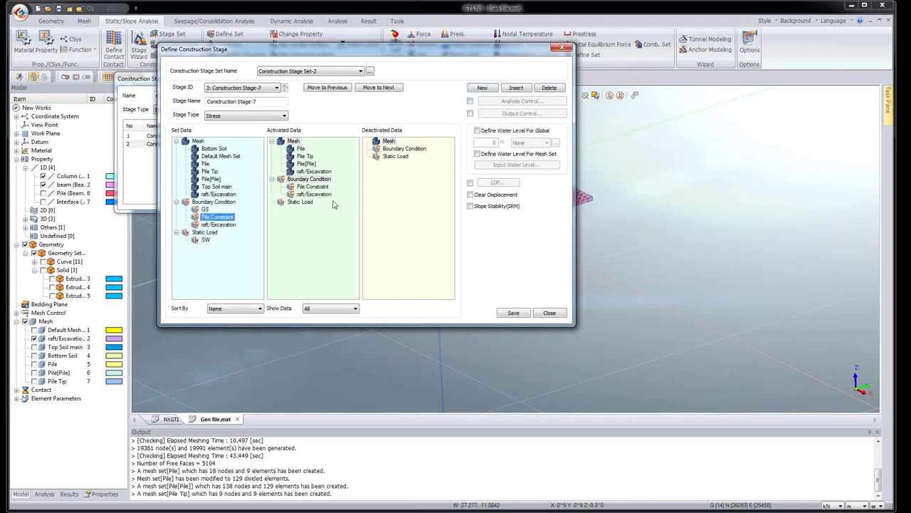
{"action": "left_click", "coordinate": [513, 313]}
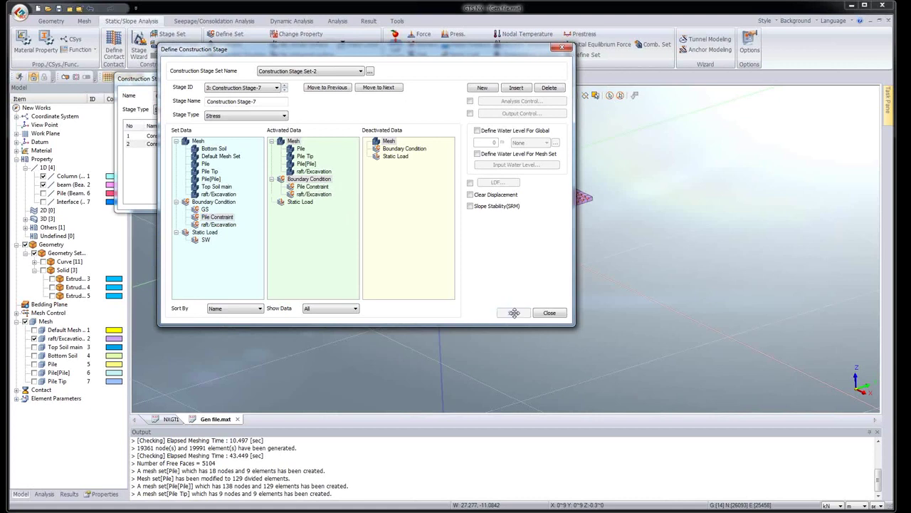
Step: Add a fourth stage to Construction Stage Set-2 that activates the Default Mesh Set, save it and close the stage set definition
{"action": "left_click", "coordinate": [481, 89]}
{"action": "left_click_drag", "start_coordinate": [221, 156], "coordinate": [315, 178]}
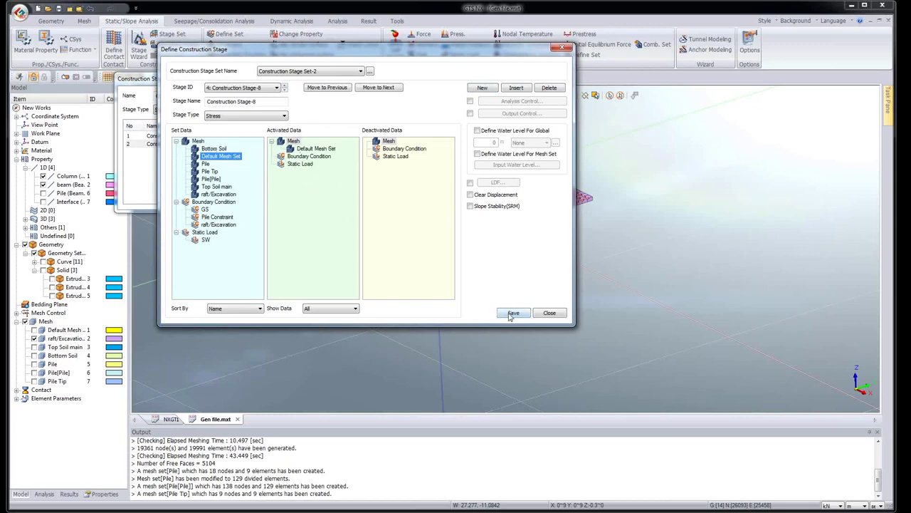
{"action": "left_click", "coordinate": [513, 313]}
{"action": "left_click", "coordinate": [548, 313]}
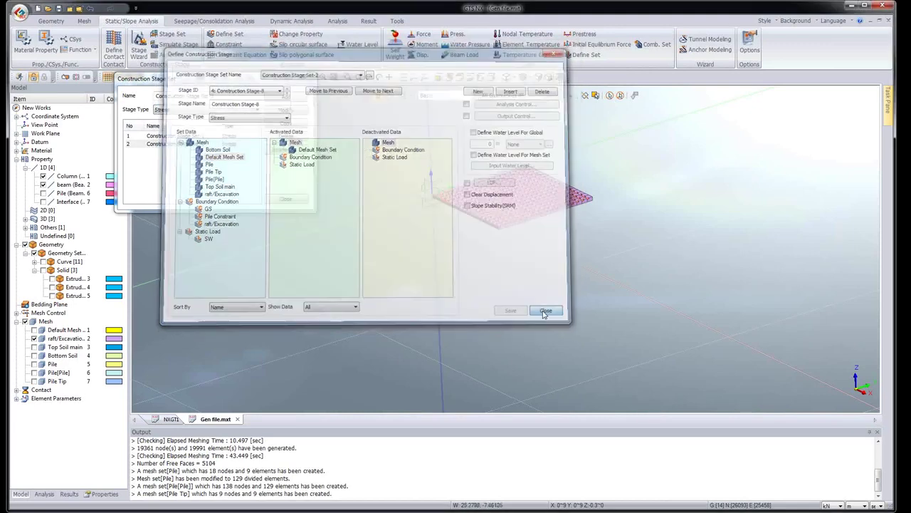
{"action": "left_click", "coordinate": [290, 198]}
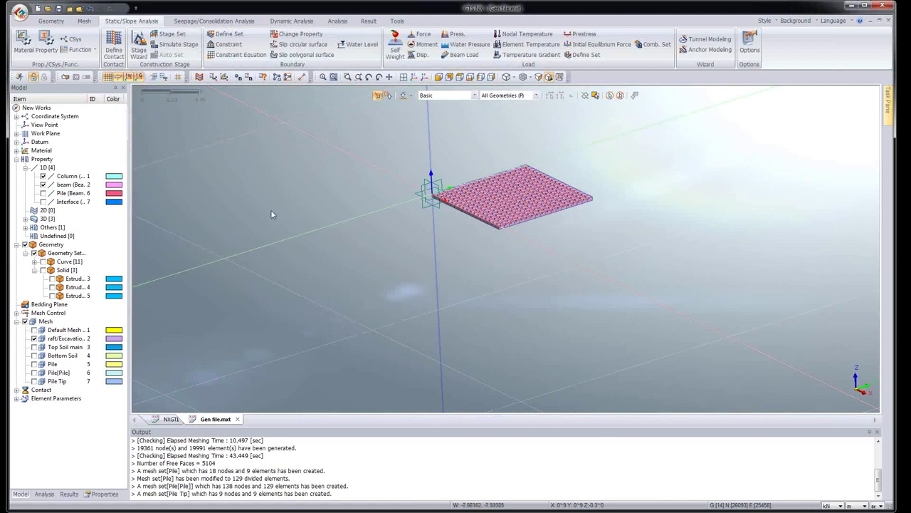
Step: Create a general analysis case titled "CS with raft" with the Construction Stage solution type
{"action": "left_click", "coordinate": [337, 21]}
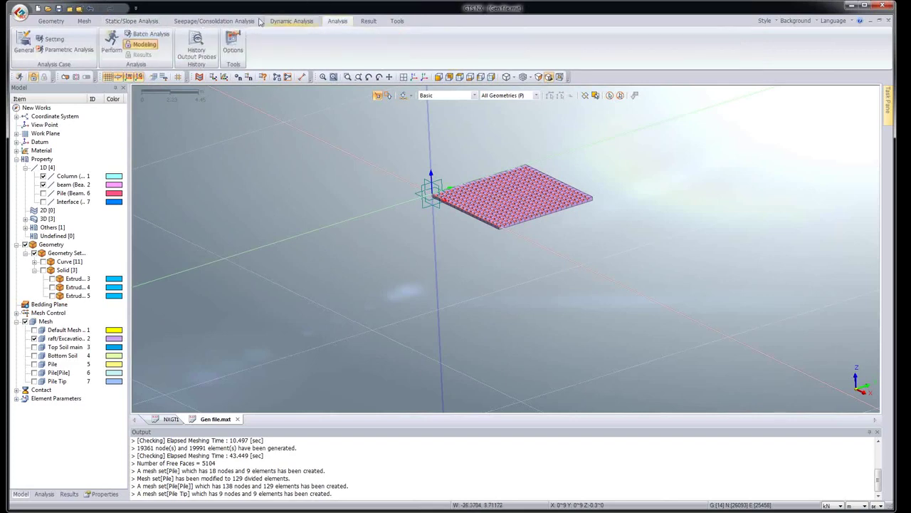
{"action": "left_click", "coordinate": [23, 47]}
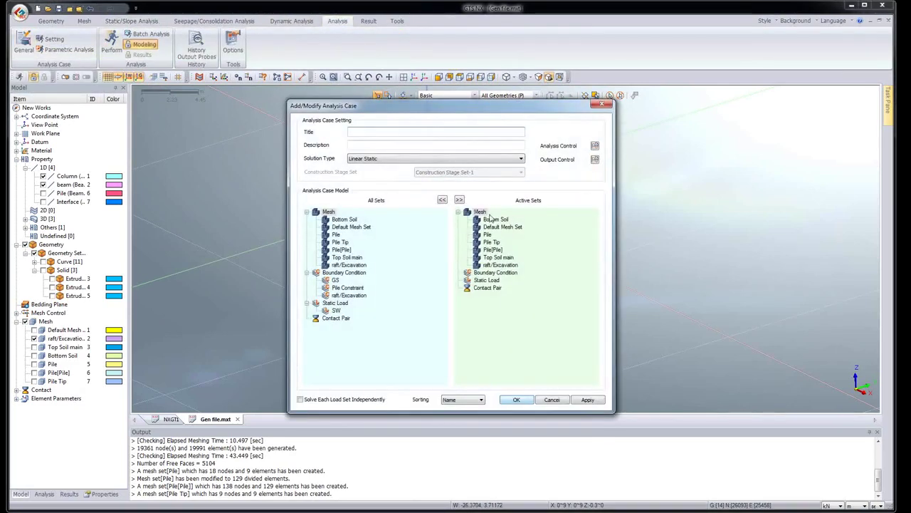
{"action": "left_click", "coordinate": [425, 158]}
{"action": "left_click", "coordinate": [399, 168]}
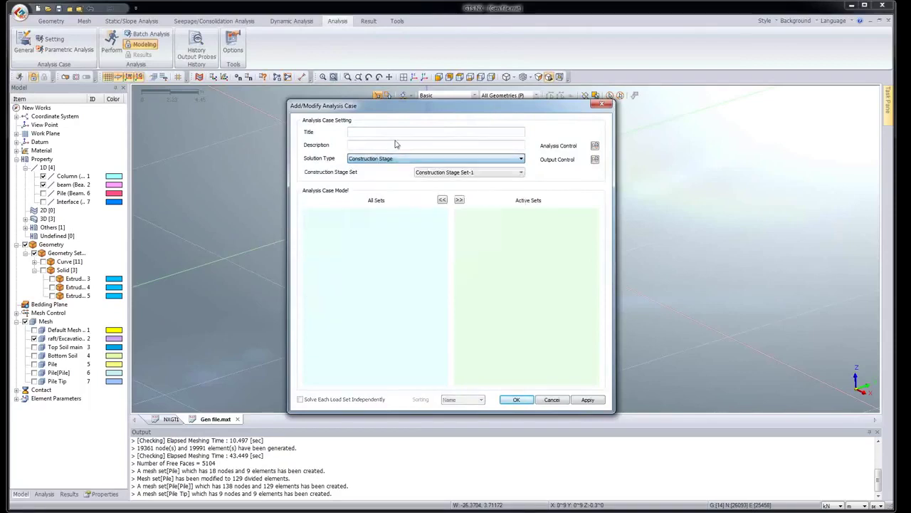
{"action": "left_click", "coordinate": [395, 132]}
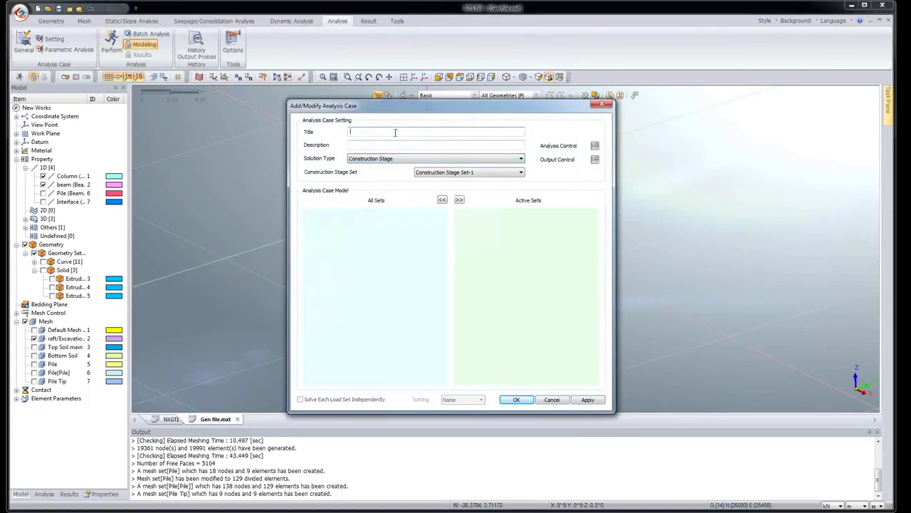
{"action": "type", "text": "CS with raft"}
Step: Enable the initial stage for stress analysis at stage 1 in the analysis control, and apply the CS with raft case
{"action": "left_click", "coordinate": [594, 145]}
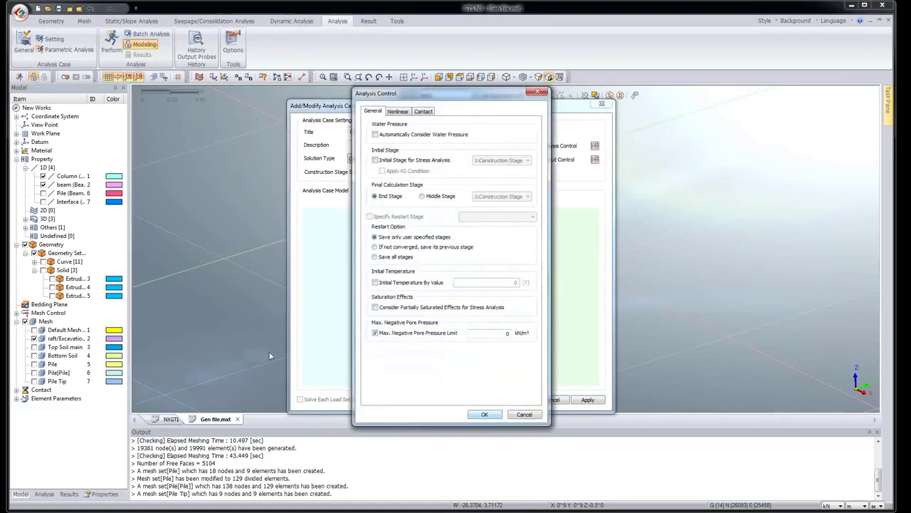
{"action": "left_click", "coordinate": [381, 161]}
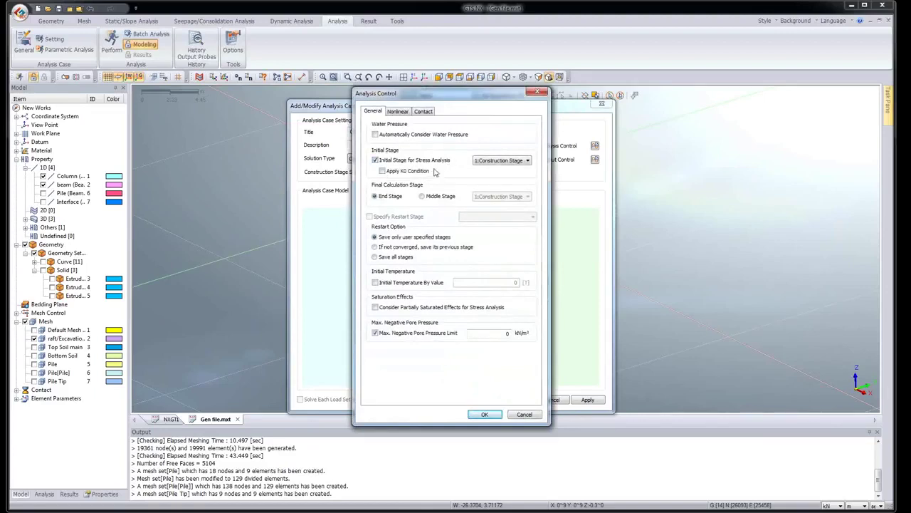
{"action": "left_click", "coordinate": [401, 112]}
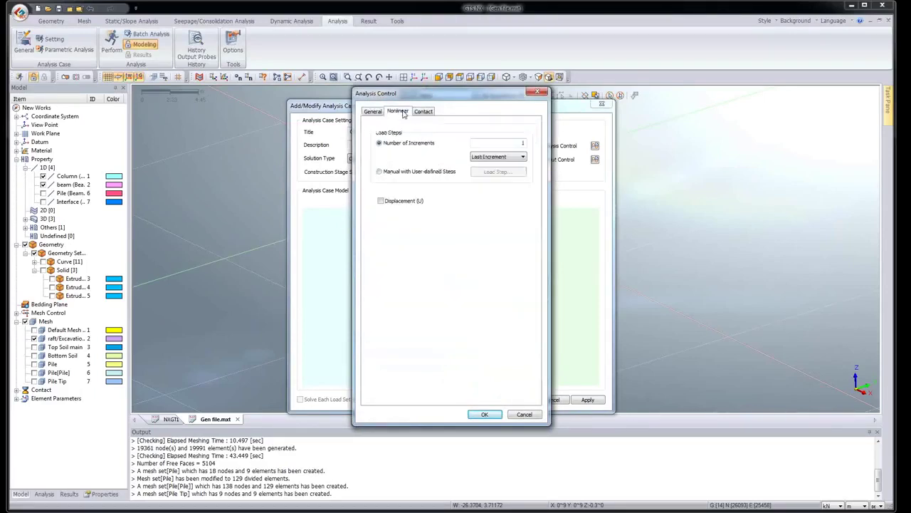
{"action": "left_click", "coordinate": [425, 112]}
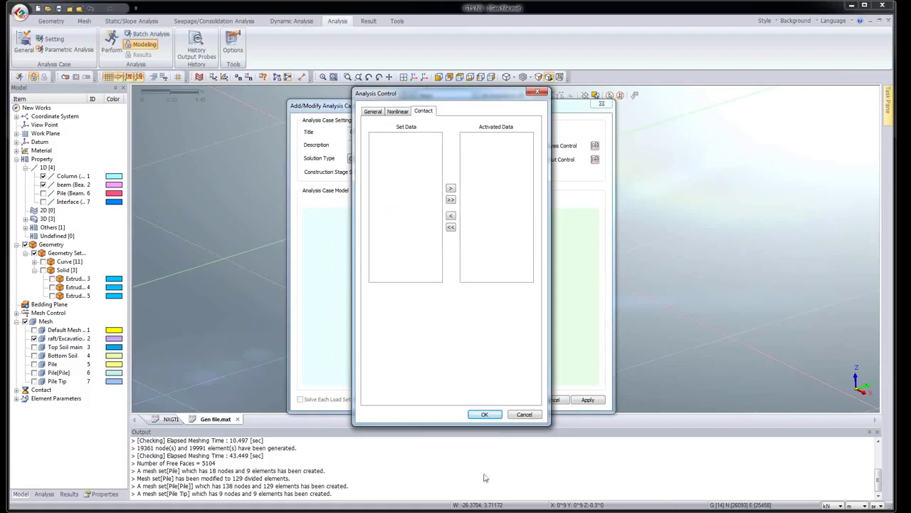
{"action": "left_click", "coordinate": [485, 415]}
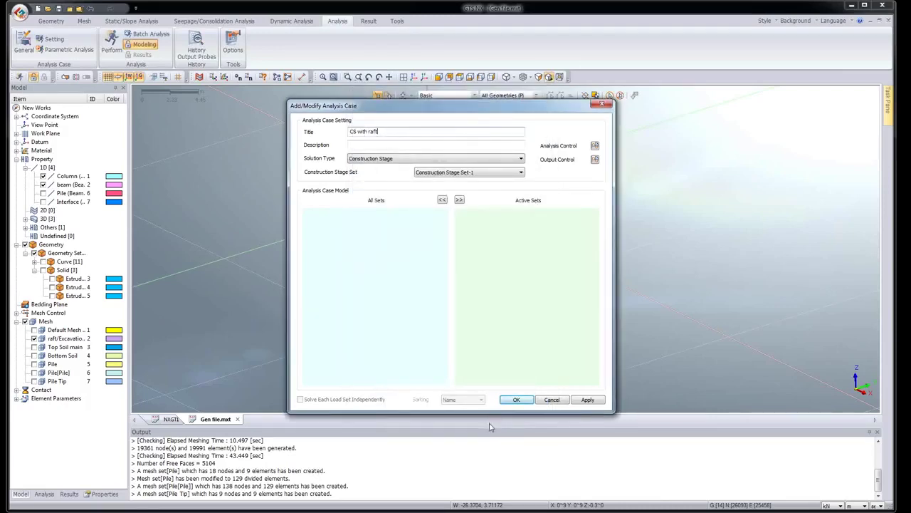
{"action": "left_click", "coordinate": [588, 399]}
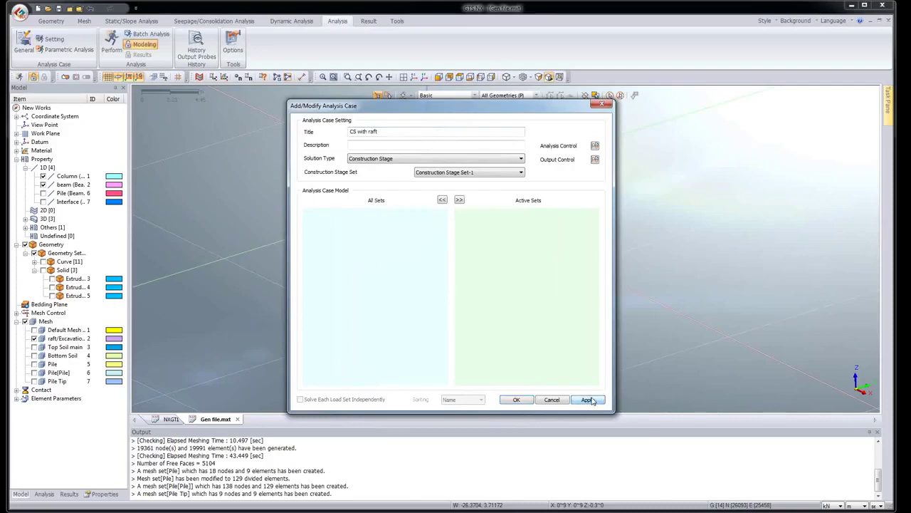
Step: Retitle the analysis case as "CS with Pile-raft" and assign Construction Stage Set-2 to it
{"action": "left_click", "coordinate": [367, 132]}
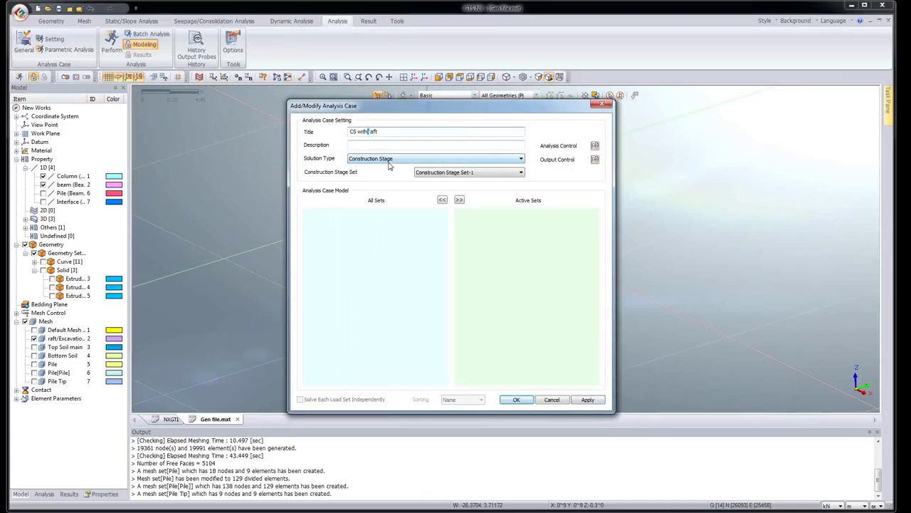
{"action": "key", "text": "BackSpace"}
{"action": "type", "text": "Pile"}
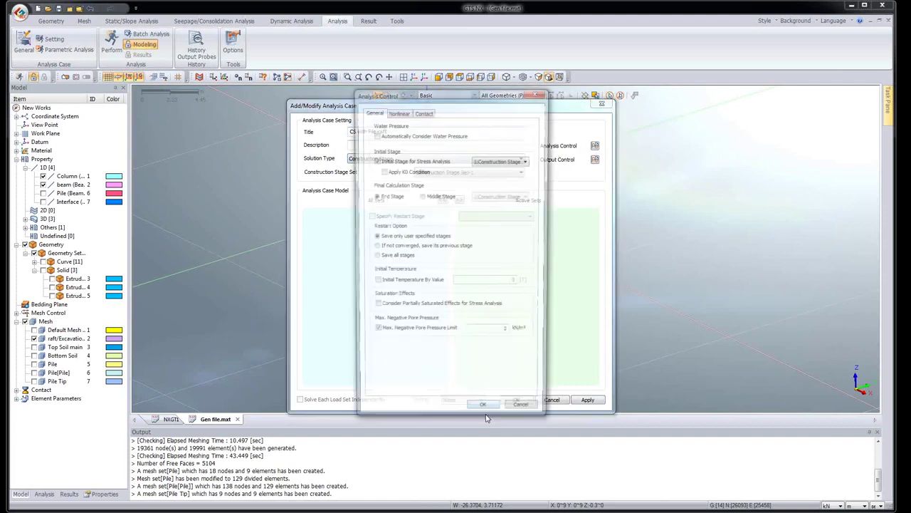
{"action": "left_click", "coordinate": [595, 146]}
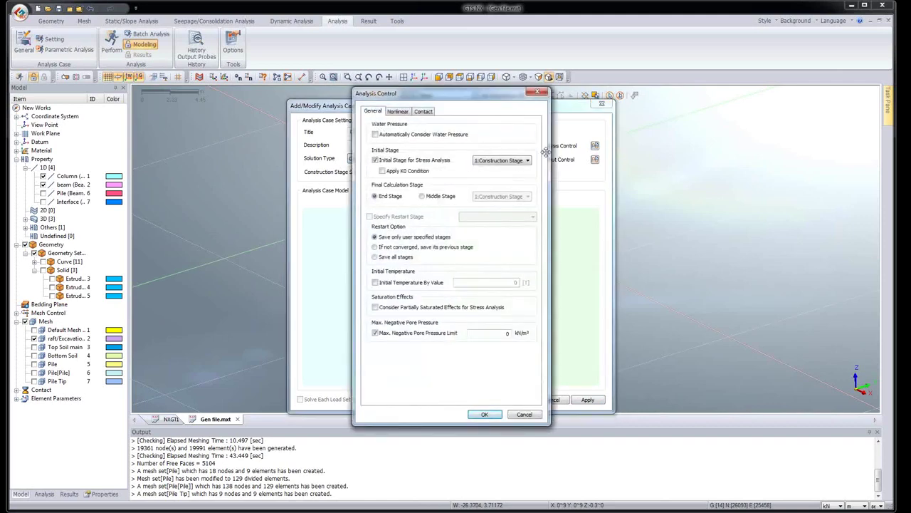
{"action": "left_click", "coordinate": [538, 92]}
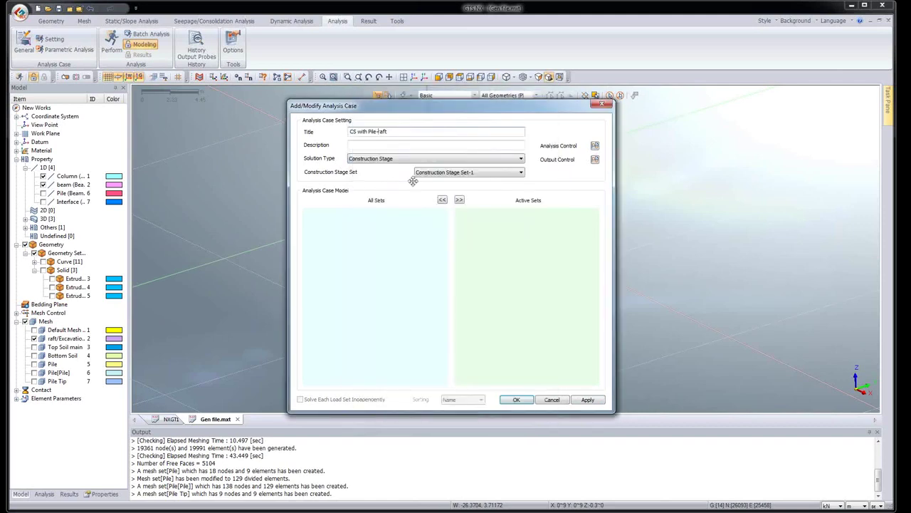
{"action": "left_click", "coordinate": [447, 173]}
{"action": "left_click", "coordinate": [448, 186]}
Step: In the CS with Pile-raft analysis control, set the initial stage to 1:Construction Stage-5 with the K0 condition, and save the case
{"action": "left_click", "coordinate": [594, 145]}
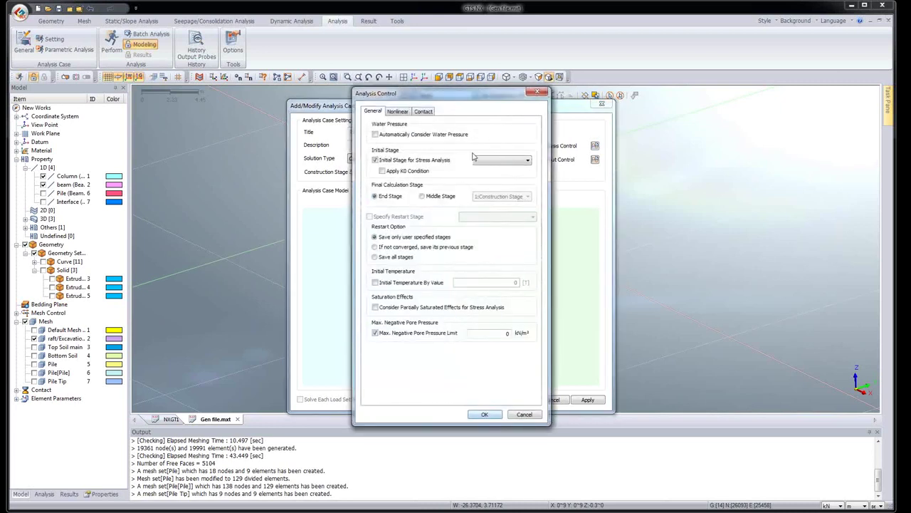
{"action": "left_click", "coordinate": [530, 164]}
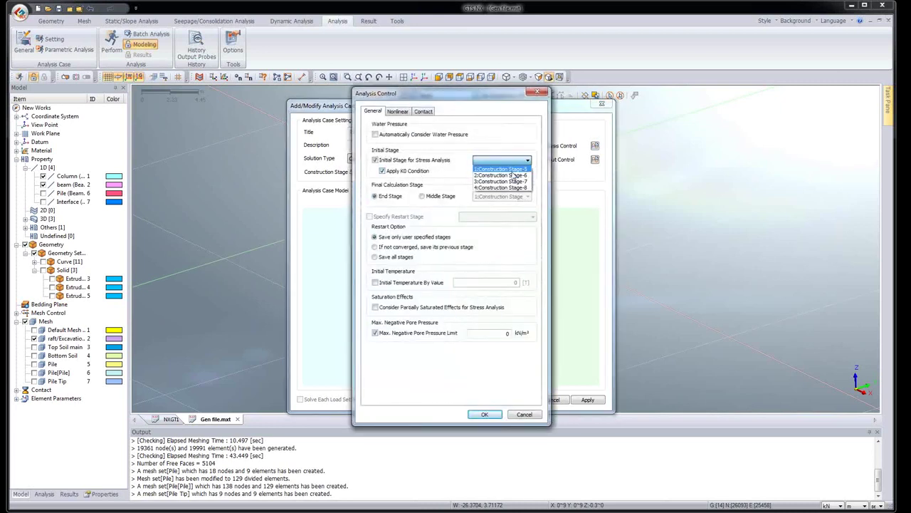
{"action": "left_click", "coordinate": [513, 170]}
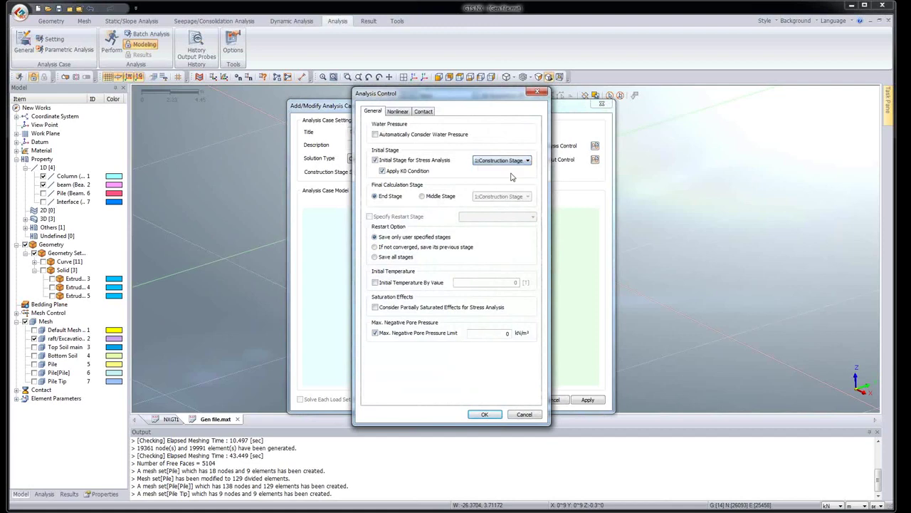
{"action": "left_click", "coordinate": [484, 414]}
{"action": "left_click", "coordinate": [516, 400]}
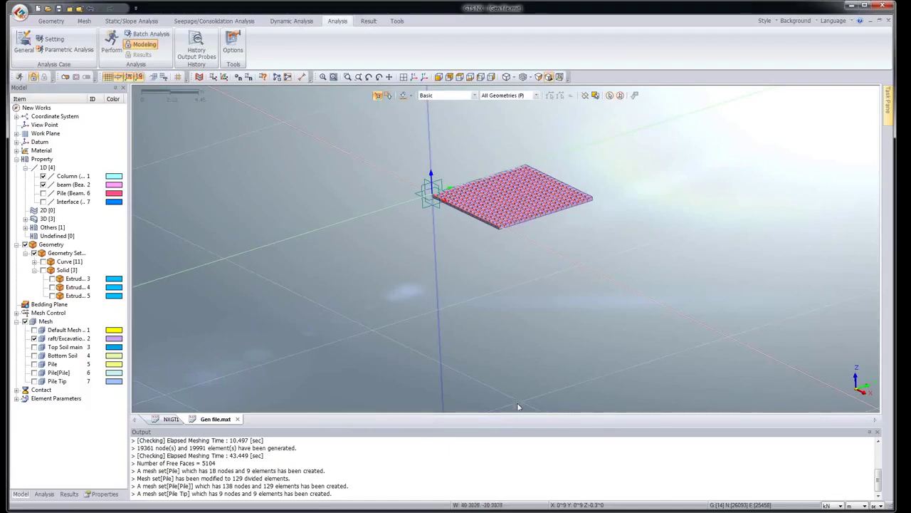
Step: Bring up the solver's list of analysis cases and close it without running the analysis
{"action": "left_click", "coordinate": [112, 47]}
{"action": "left_click", "coordinate": [132, 80]}
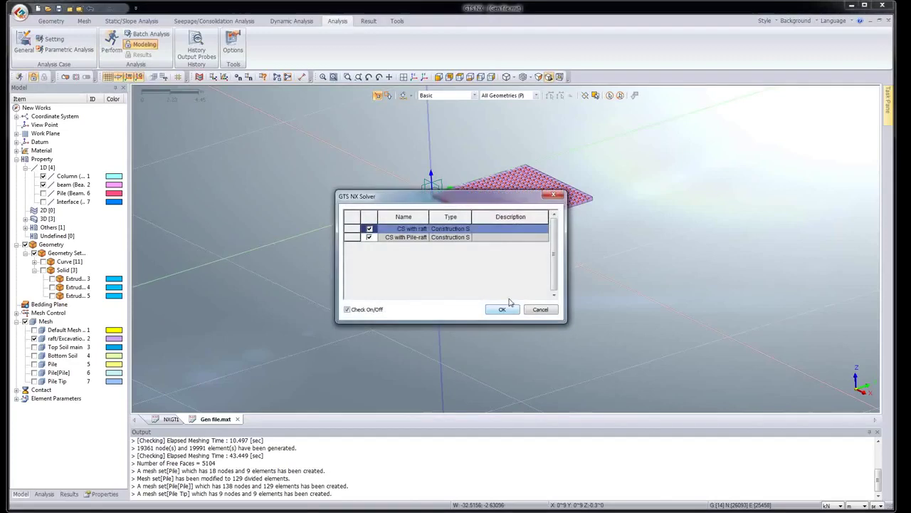
{"action": "left_click", "coordinate": [554, 198]}
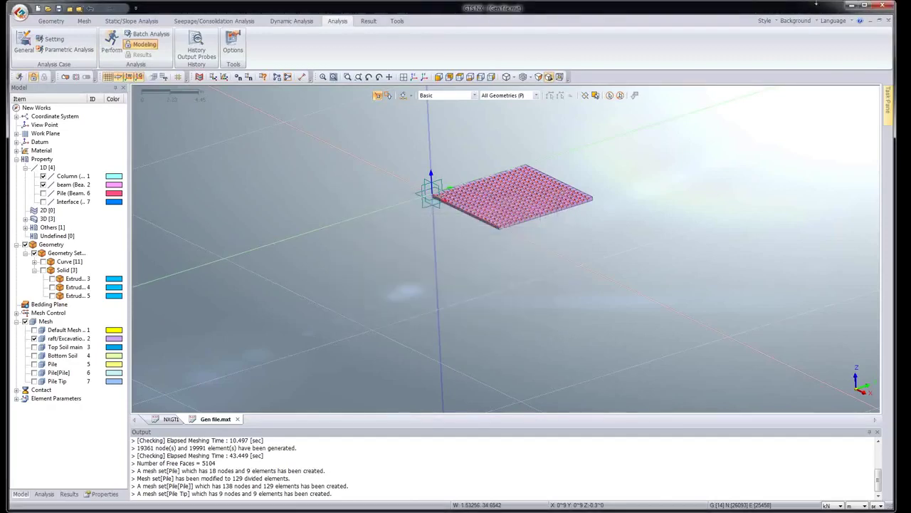
Step: Switch to the solved Pile raft model and load the results of the CS with raft and CS with Pile-raft cases
{"action": "left_click", "coordinate": [851, 5]}
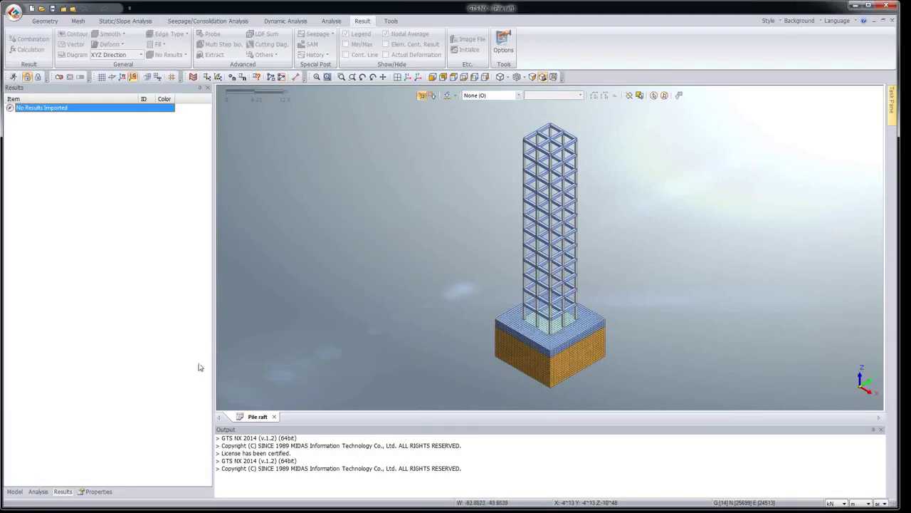
{"action": "middle_click_drag", "start_coordinate": [378, 336], "coordinate": [376, 304]}
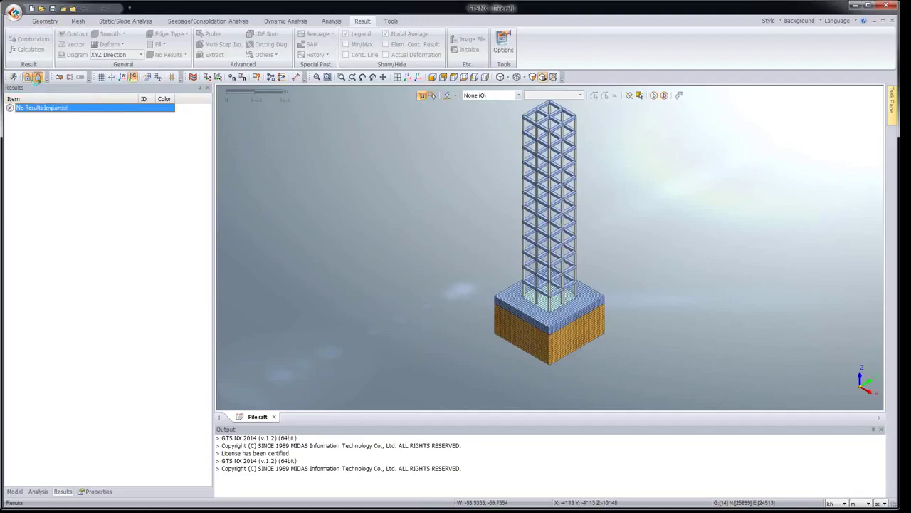
{"action": "left_click", "coordinate": [38, 76]}
{"action": "left_click", "coordinate": [39, 134]}
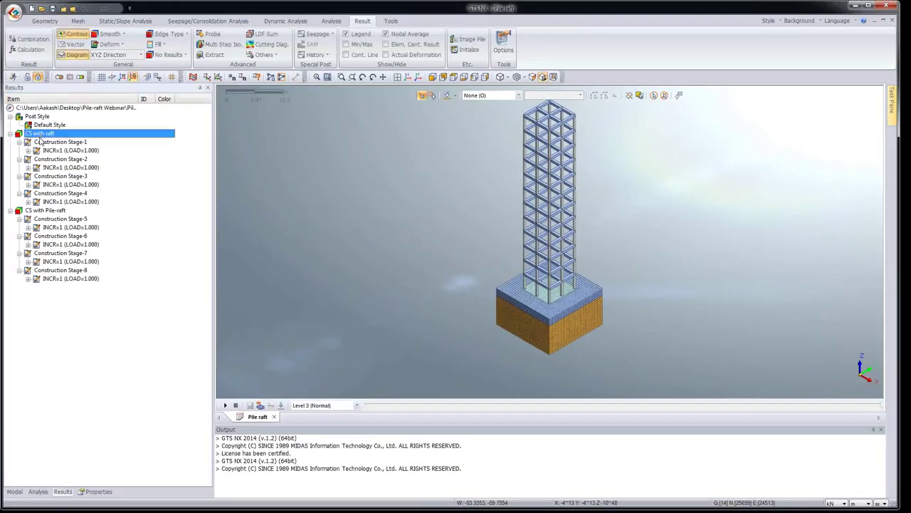
{"action": "left_click", "coordinate": [46, 212]}
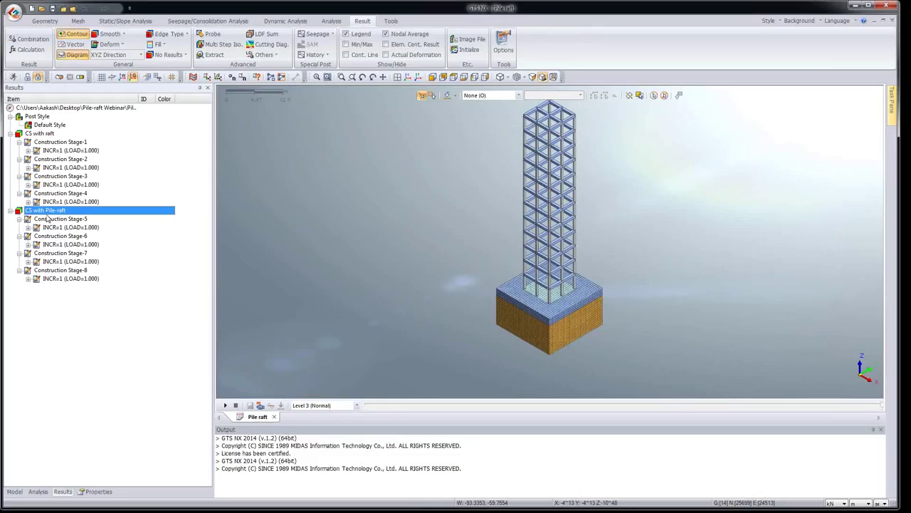
{"action": "left_click", "coordinate": [54, 134]}
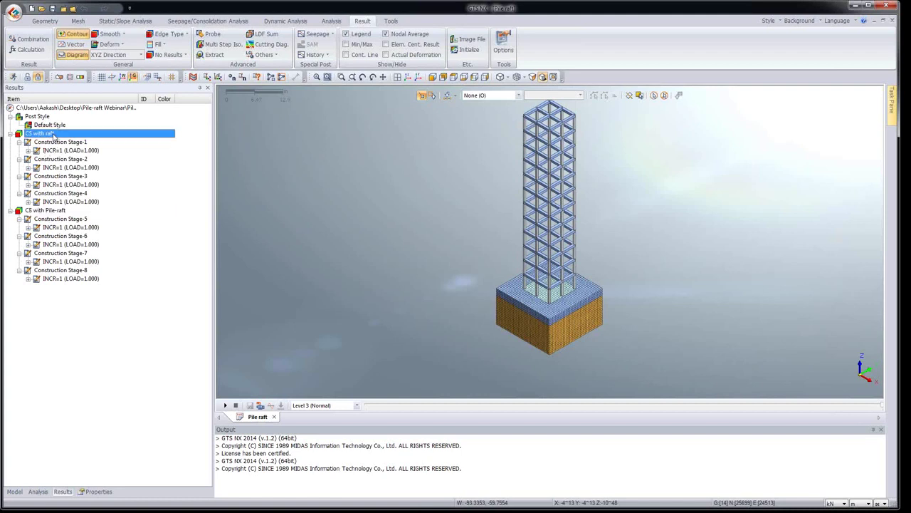
{"action": "left_click", "coordinate": [51, 210]}
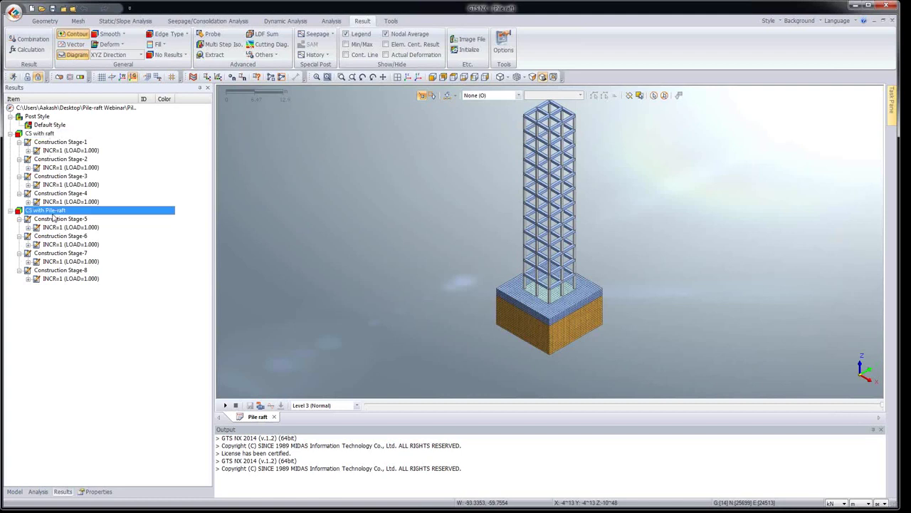
Step: Plot the TX, TY and finally TZ translation contours for Construction Stage-4 of the CS with raft case
{"action": "left_click", "coordinate": [28, 202]}
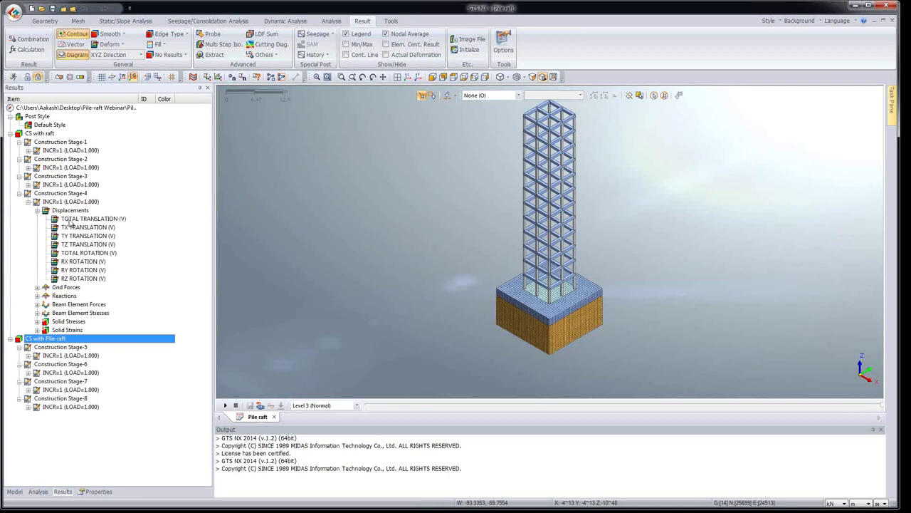
{"action": "double_click", "coordinate": [73, 227]}
{"action": "double_click", "coordinate": [74, 237]}
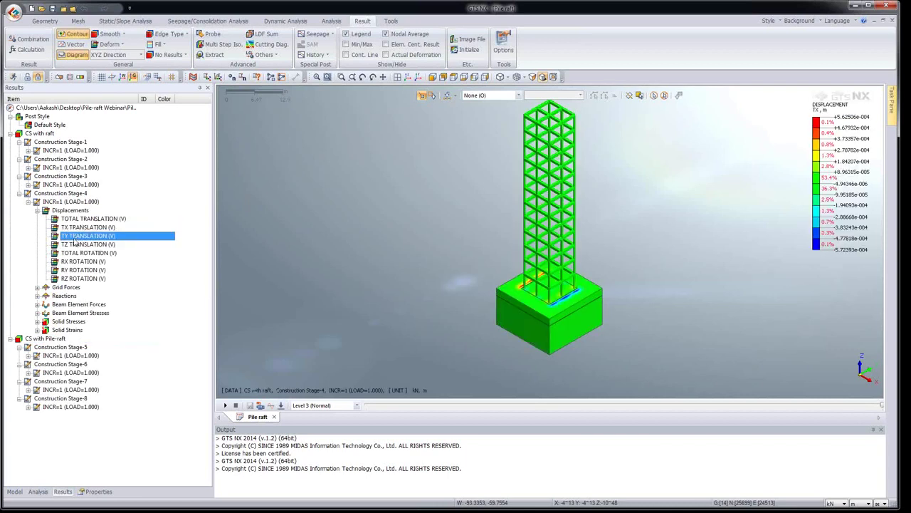
{"action": "double_click", "coordinate": [74, 245]}
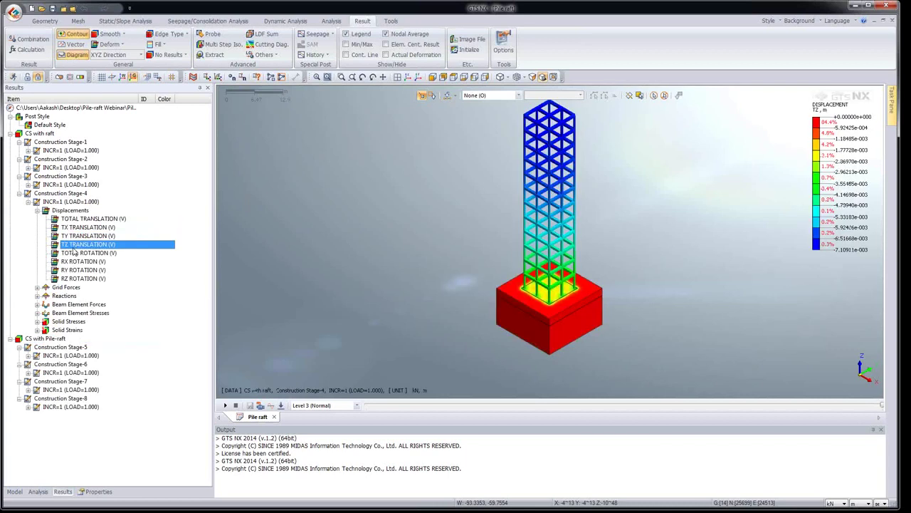
Step: Hide all mesh sets except Excavation so that only the raft's TZ contour shows, fitted to the view
{"action": "left_click", "coordinate": [14, 491]}
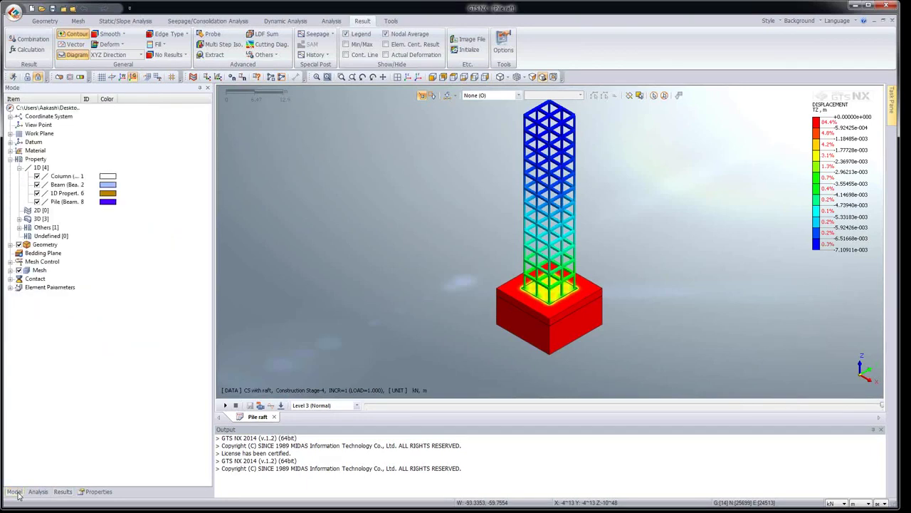
{"action": "left_click", "coordinate": [10, 271]}
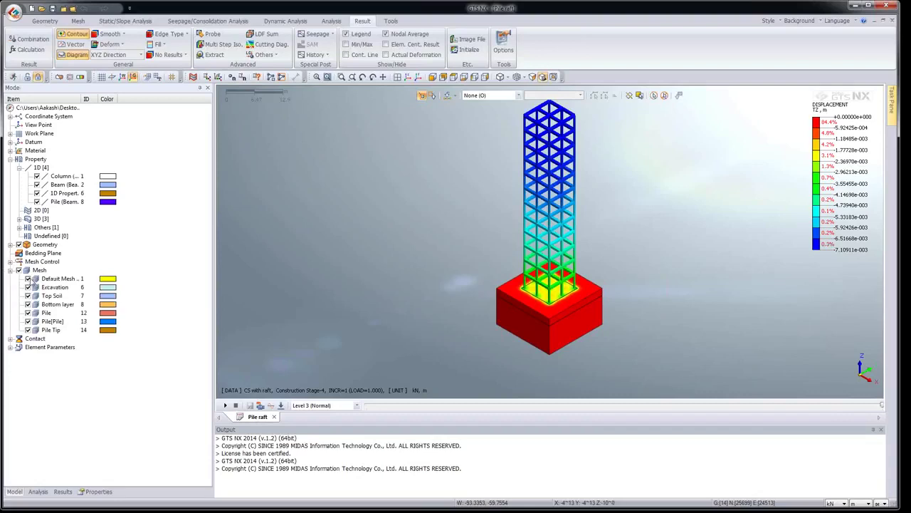
{"action": "left_click", "coordinate": [28, 287]}
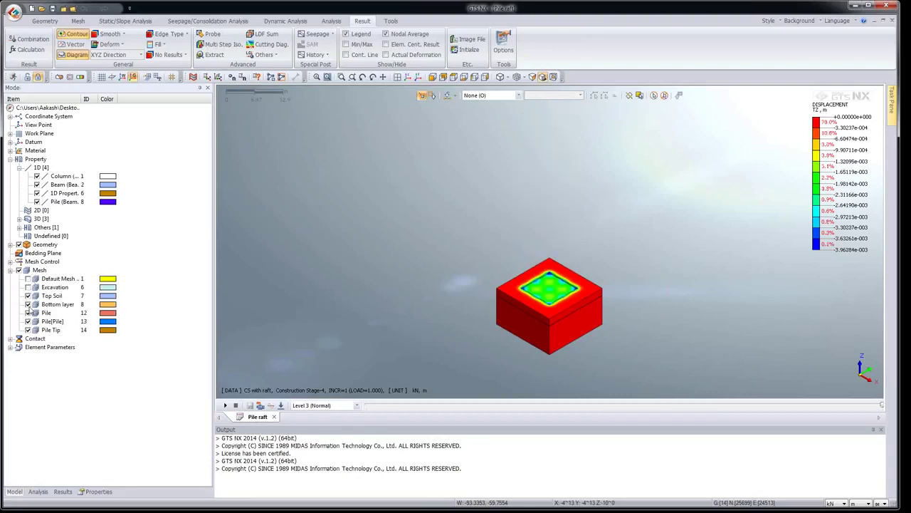
{"action": "left_click", "coordinate": [28, 295]}
{"action": "left_click", "coordinate": [27, 304]}
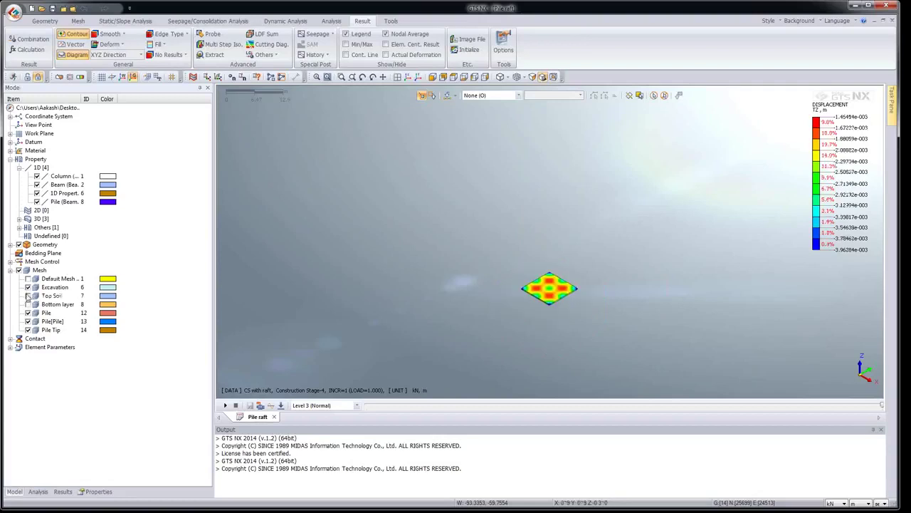
{"action": "left_click", "coordinate": [28, 312]}
{"action": "left_click", "coordinate": [407, 77]}
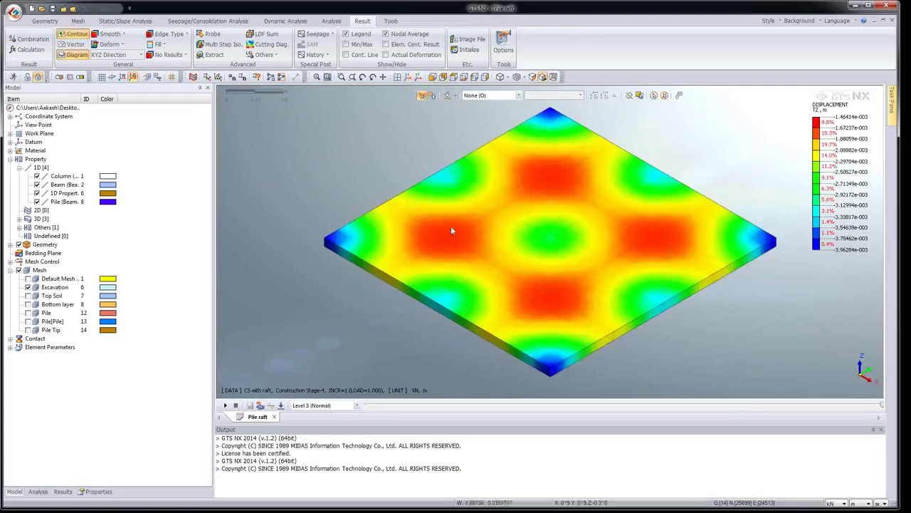
{"action": "middle_click_drag", "start_coordinate": [451, 230], "coordinate": [470, 249]}
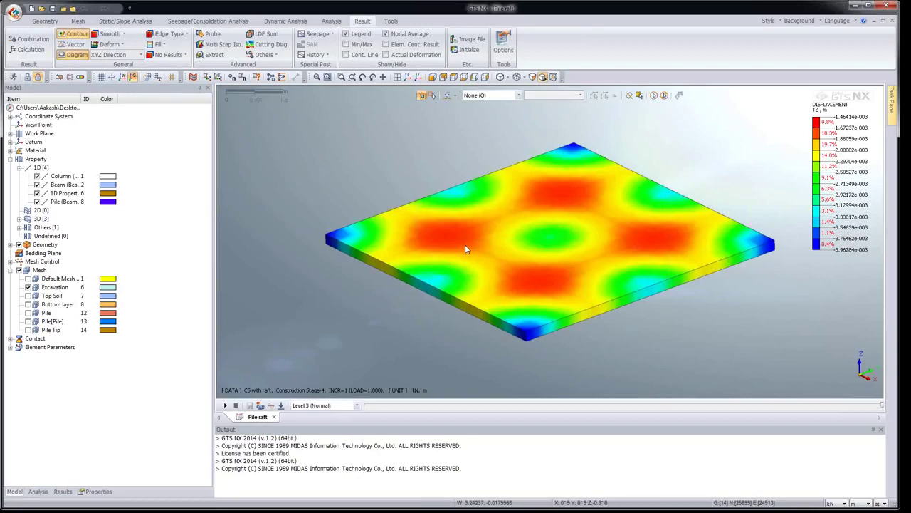
Step: Probe the raft's maximum and minimum TZ displacement nodes, and hide both result tags
{"action": "left_click", "coordinate": [201, 36]}
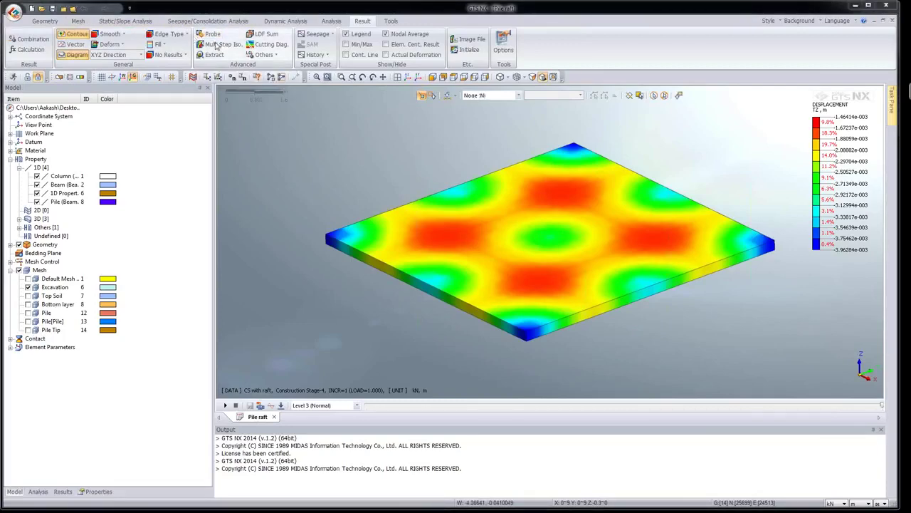
{"action": "left_click_drag", "start_coordinate": [854, 89], "coordinate": [105, 135]}
{"action": "left_click", "coordinate": [92, 295]}
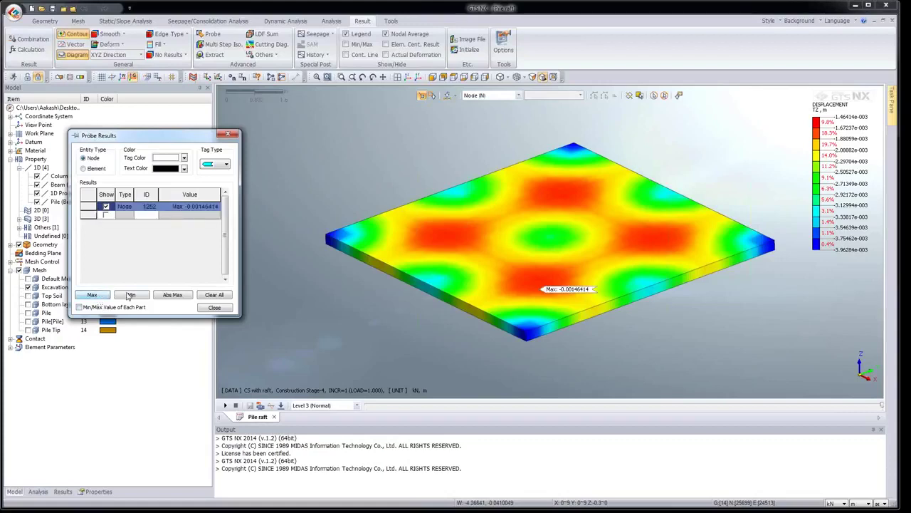
{"action": "left_click", "coordinate": [130, 295]}
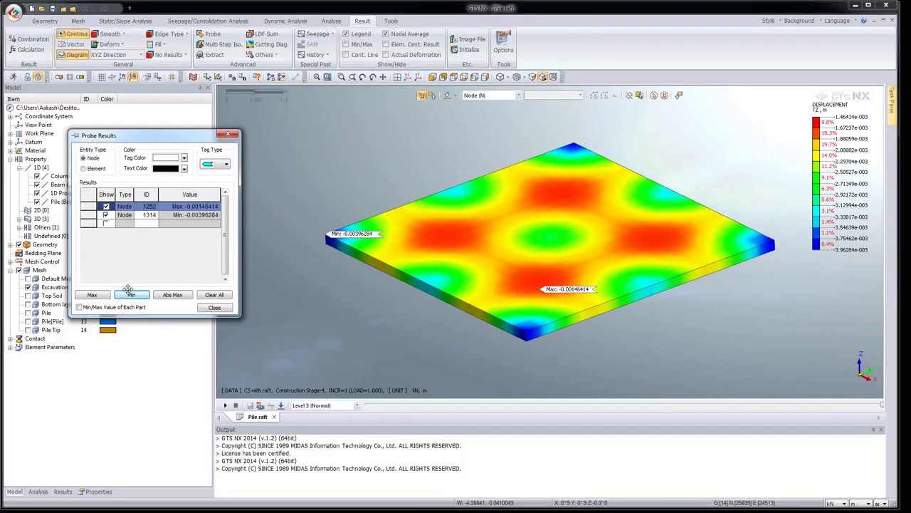
{"action": "left_click", "coordinate": [105, 214]}
{"action": "left_click", "coordinate": [106, 205]}
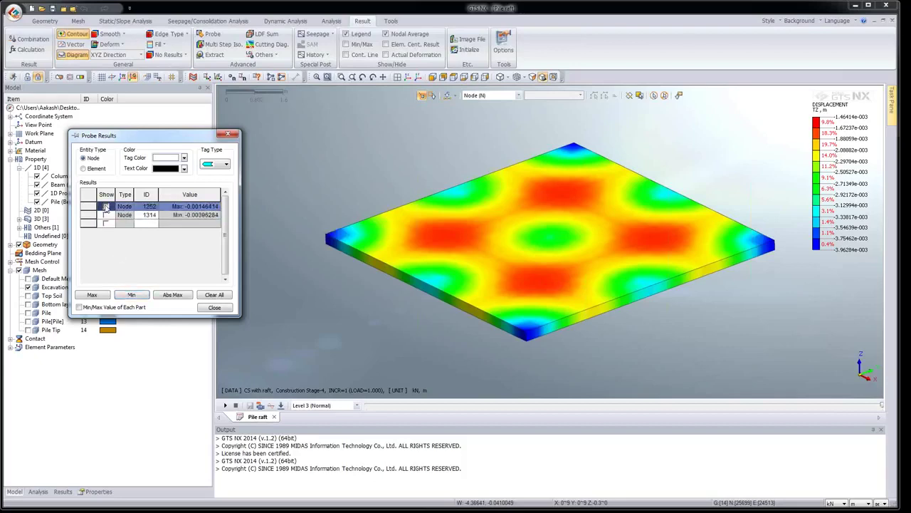
Step: Probe the TZ displacement at several nodes along the raft's far edge and end the probing
{"action": "left_click", "coordinate": [412, 205]}
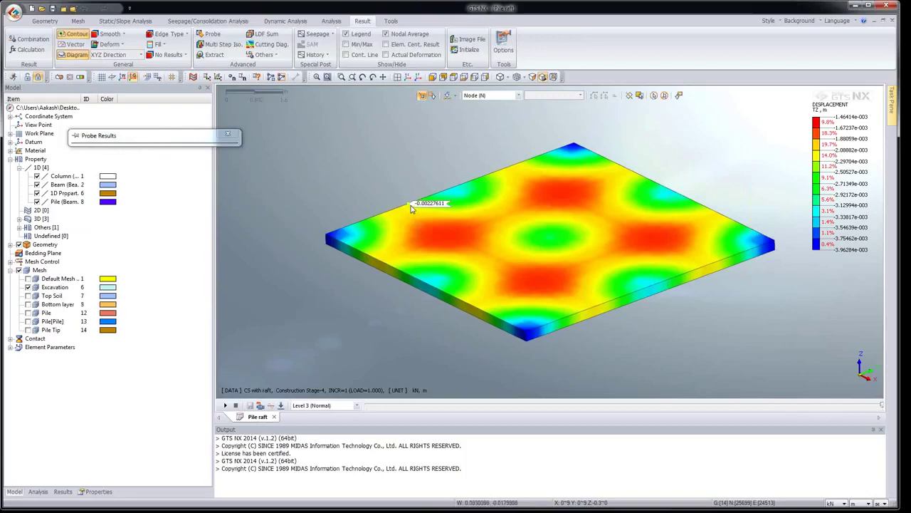
{"action": "left_click", "coordinate": [455, 189]}
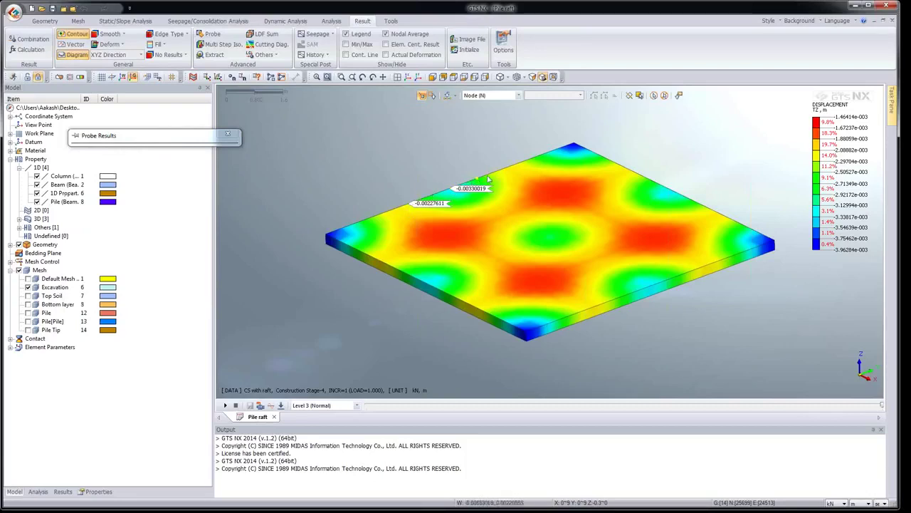
{"action": "left_click", "coordinate": [510, 168]}
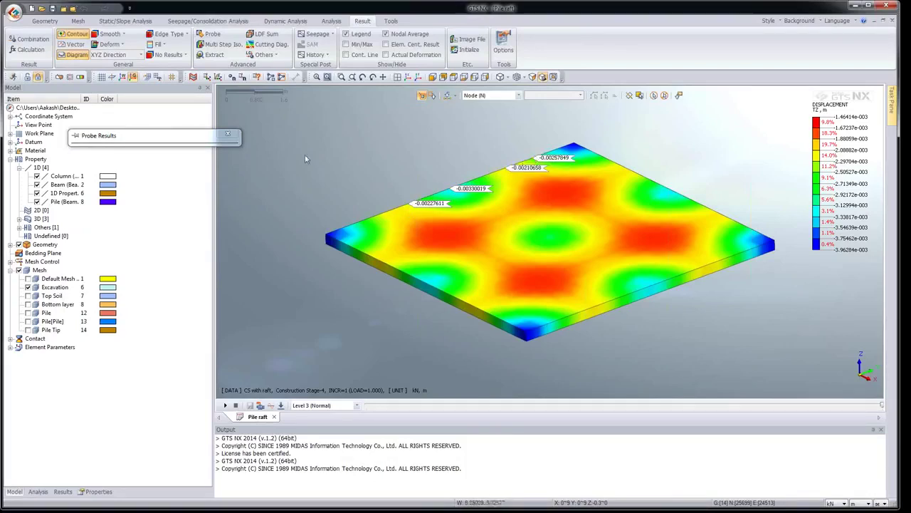
{"action": "left_click", "coordinate": [228, 134]}
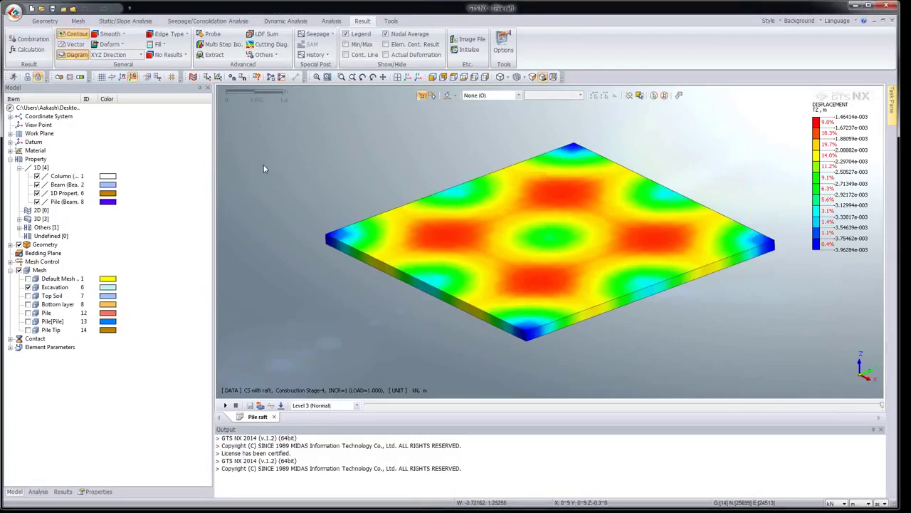
Step: Display the Default Mesh Set with the raft and turn off the section display of the column, beam, 1D and pile properties
{"action": "left_click", "coordinate": [63, 491]}
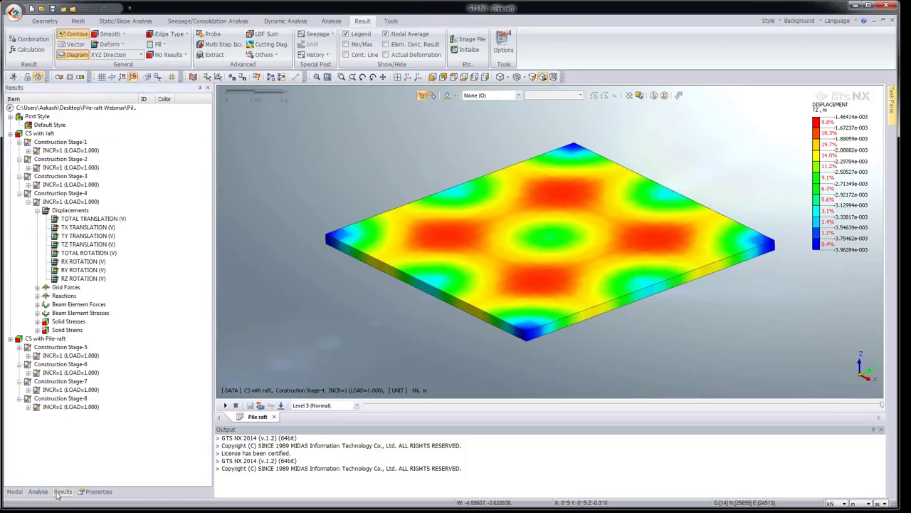
{"action": "left_click", "coordinate": [37, 304]}
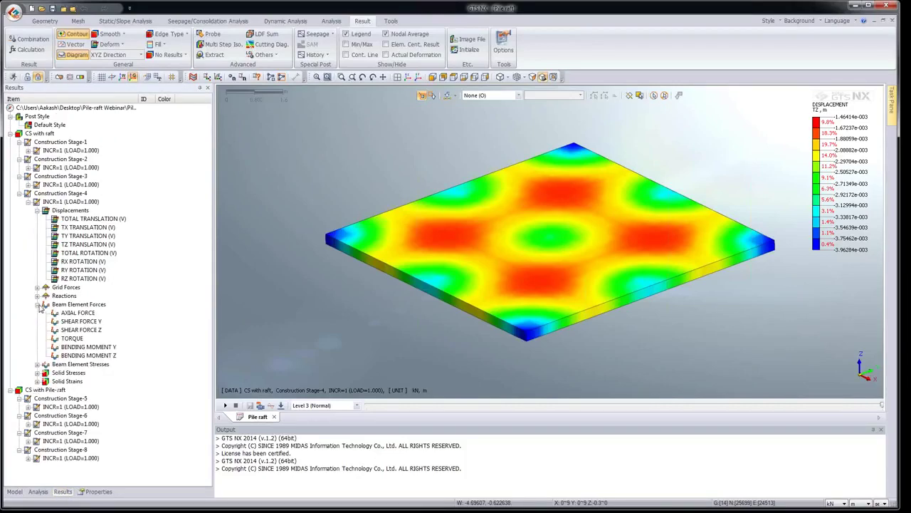
{"action": "left_click", "coordinate": [15, 491]}
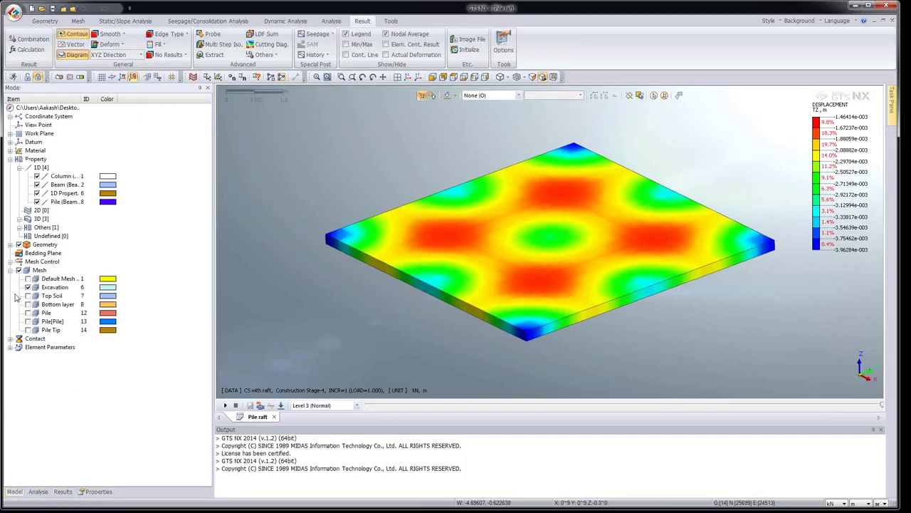
{"action": "left_click", "coordinate": [28, 278]}
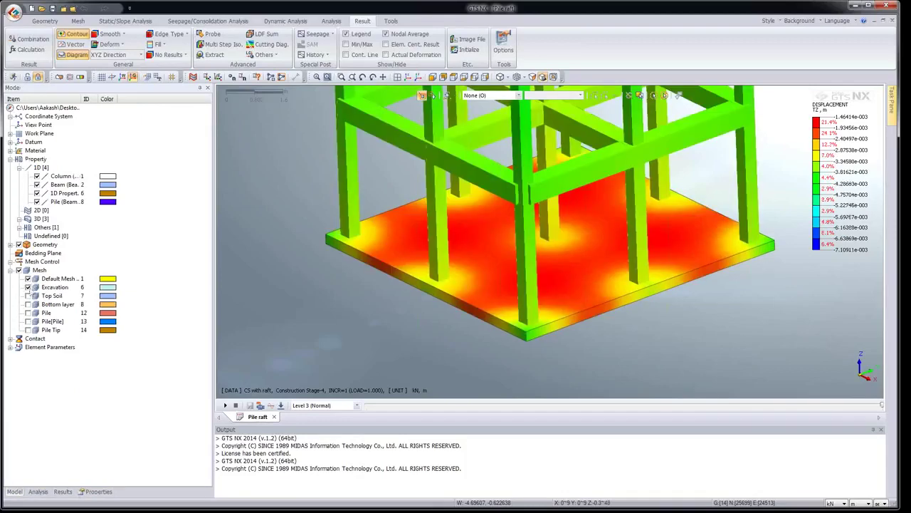
{"action": "left_click", "coordinate": [36, 176]}
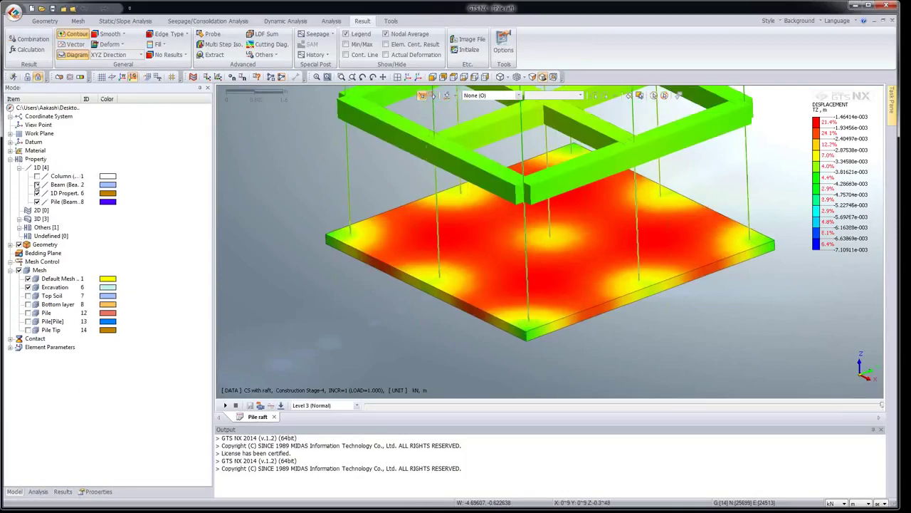
{"action": "left_click", "coordinate": [37, 184]}
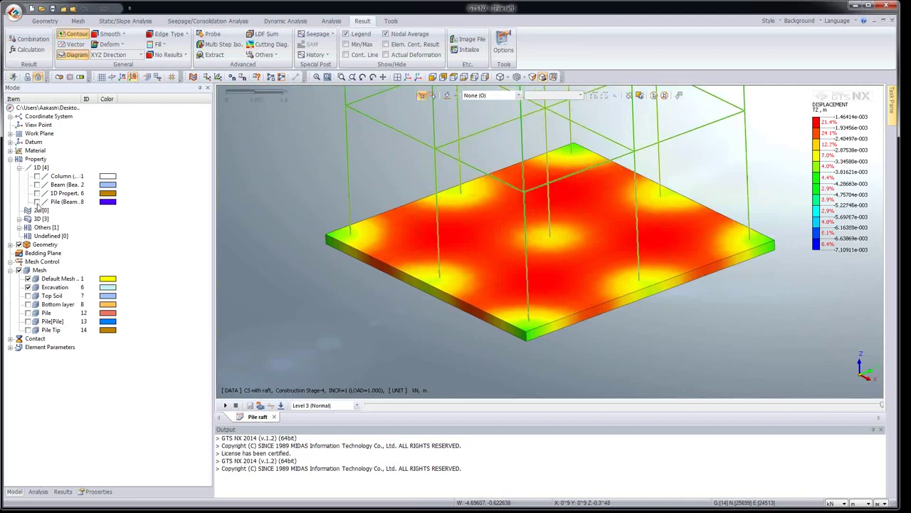
Step: Examine the Construction Stage-4 beam element diagrams of the raft case for bending moments Y and Z, axial force and shear forces Y and Z
{"action": "left_click", "coordinate": [408, 78]}
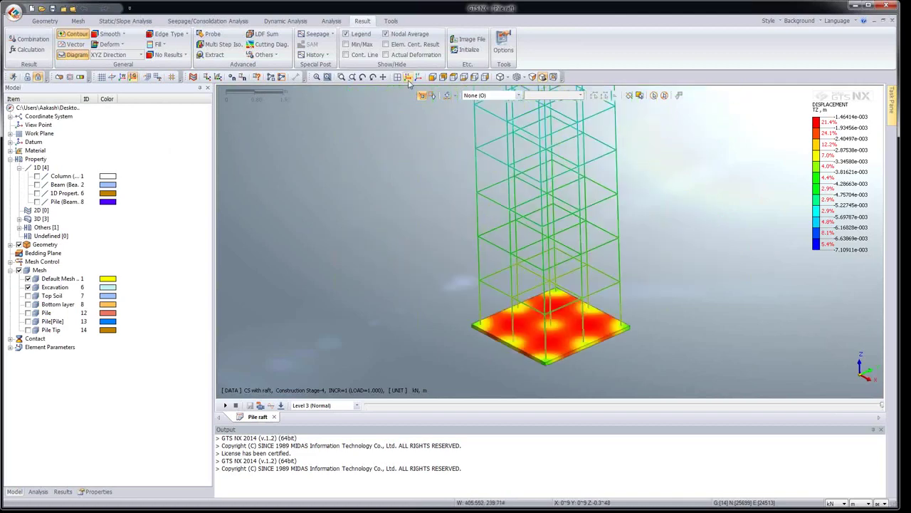
{"action": "left_click", "coordinate": [62, 491]}
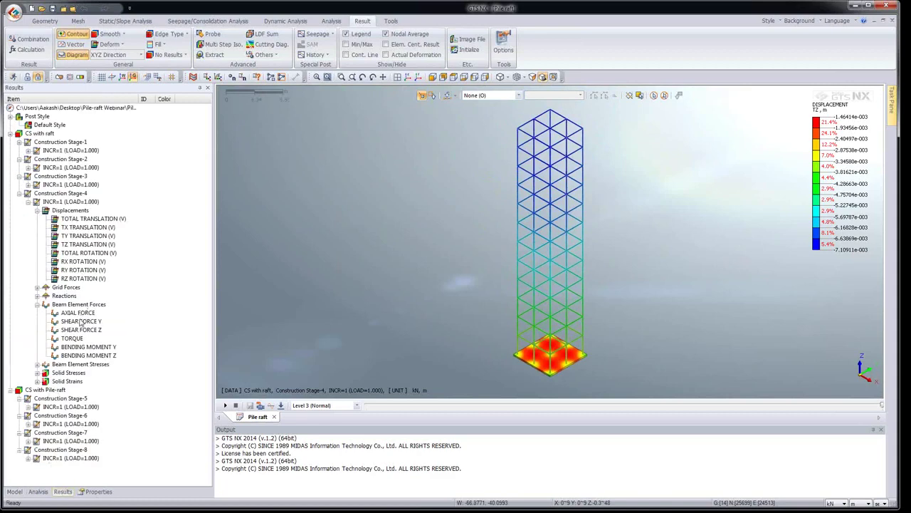
{"action": "left_click", "coordinate": [80, 347]}
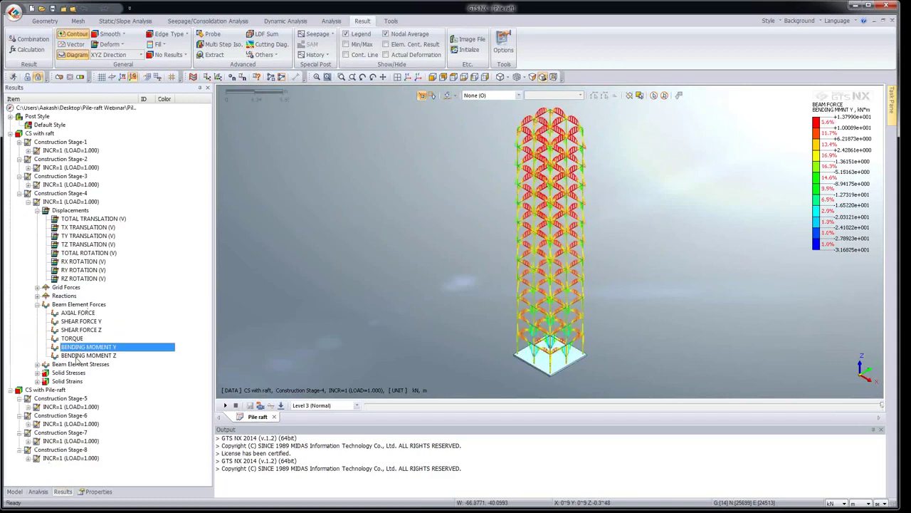
{"action": "left_click", "coordinate": [77, 356]}
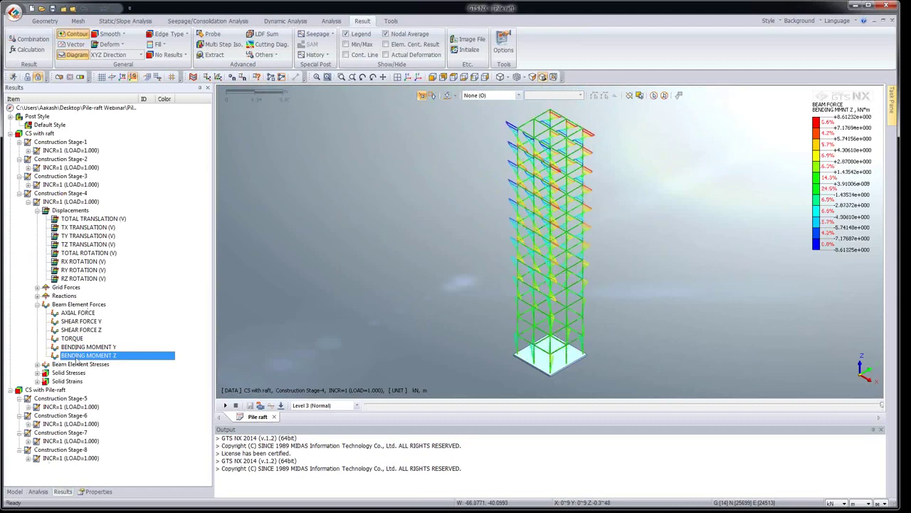
{"action": "left_click", "coordinate": [37, 304]}
{"action": "left_click", "coordinate": [78, 313]}
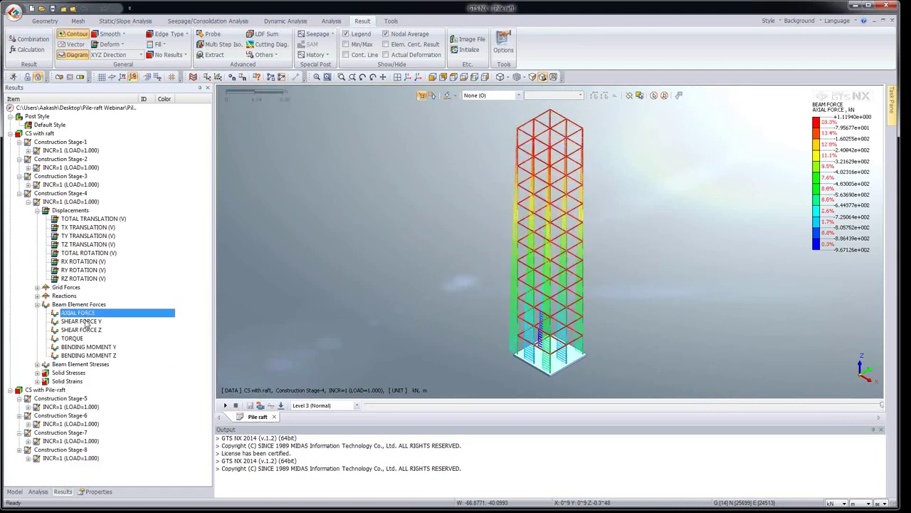
{"action": "left_click", "coordinate": [84, 322]}
{"action": "left_click", "coordinate": [85, 330]}
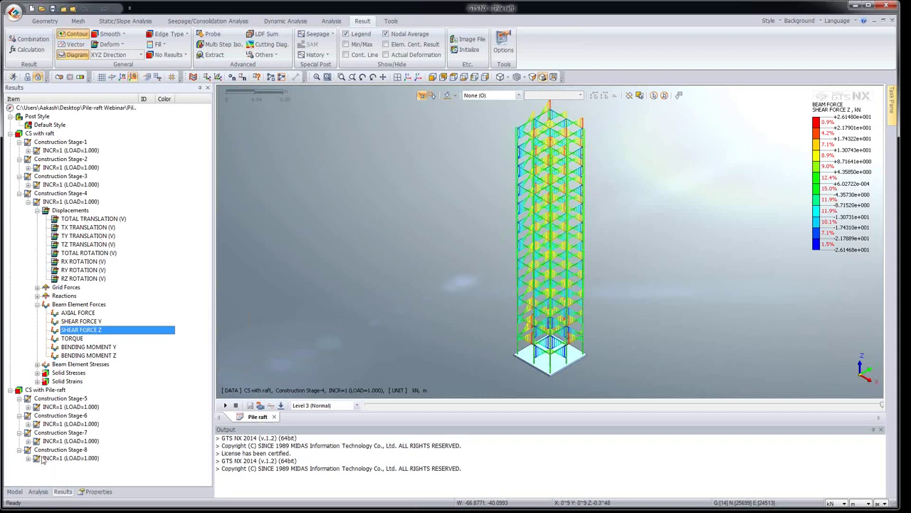
Step: Hide the Default Mesh Set and show the Construction Stage-4 TZ translation contour on the raft alone
{"action": "left_click", "coordinate": [14, 492]}
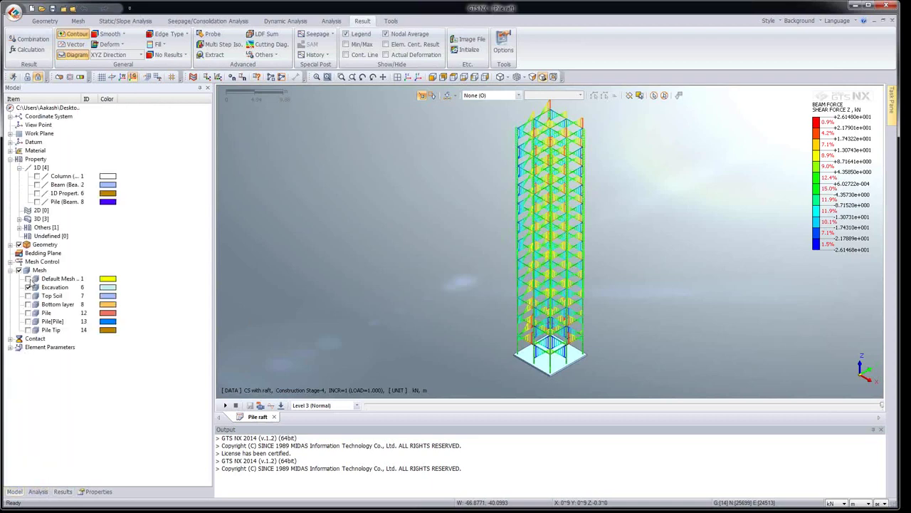
{"action": "left_click", "coordinate": [63, 491]}
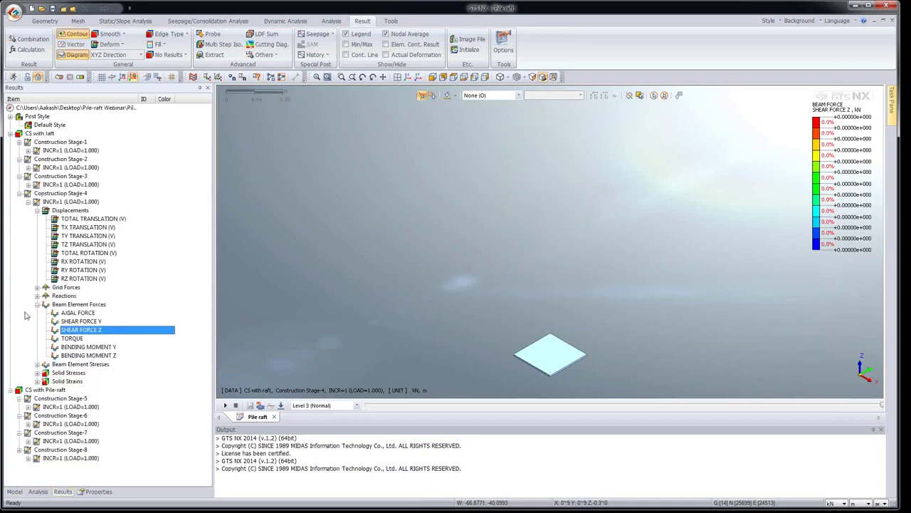
{"action": "double_click", "coordinate": [81, 244]}
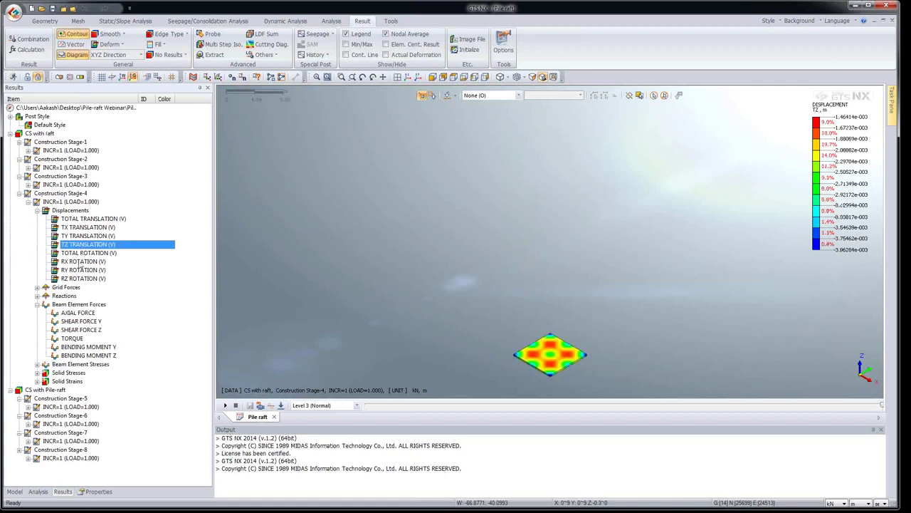
{"action": "middle_click_drag", "start_coordinate": [557, 358], "coordinate": [523, 231]}
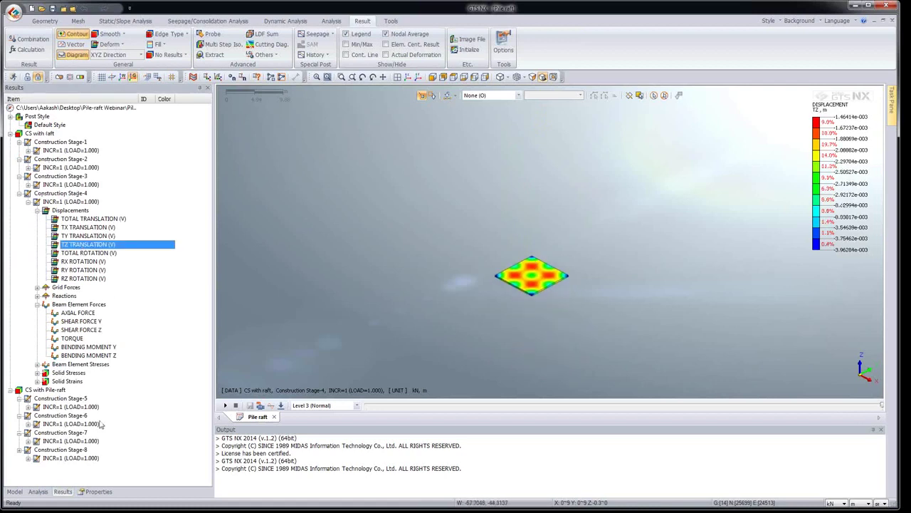
Step: Display the Pile[Pile] mesh set and show the TZ translation contour for Construction Stage-8 of CS with Pile-raft
{"action": "left_click", "coordinate": [14, 491]}
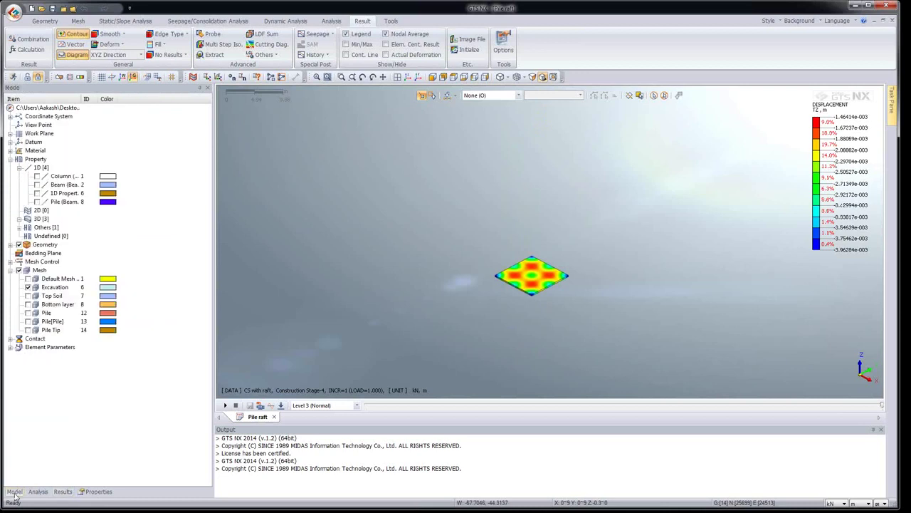
{"action": "left_click", "coordinate": [28, 321]}
{"action": "left_click", "coordinate": [63, 491]}
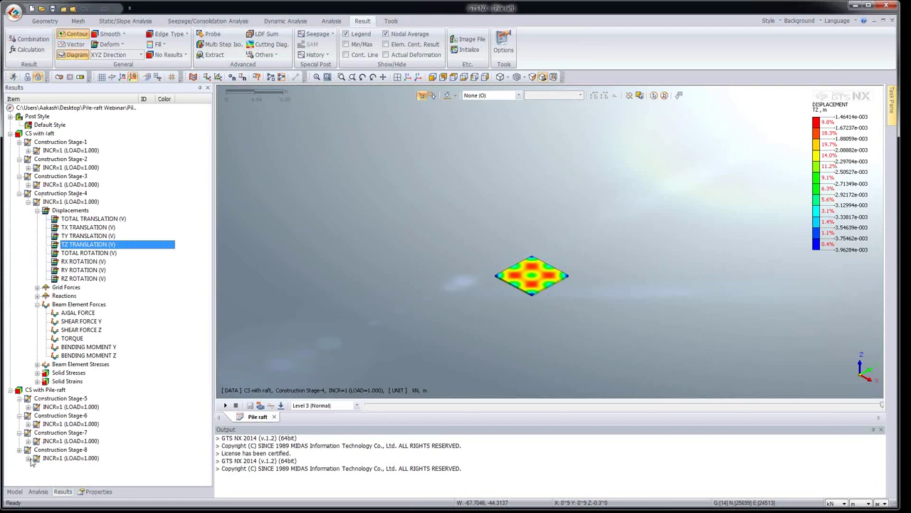
{"action": "left_click", "coordinate": [28, 459]}
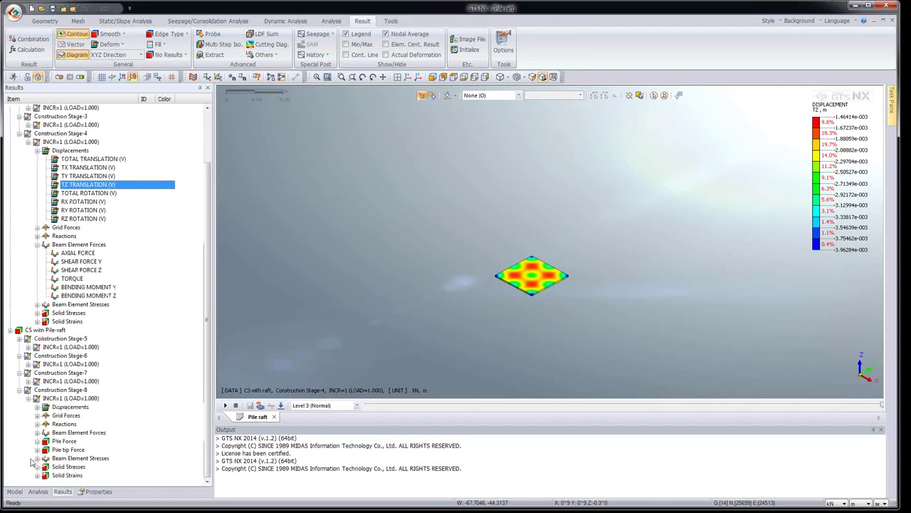
{"action": "left_click", "coordinate": [37, 407]}
{"action": "left_click", "coordinate": [74, 442]}
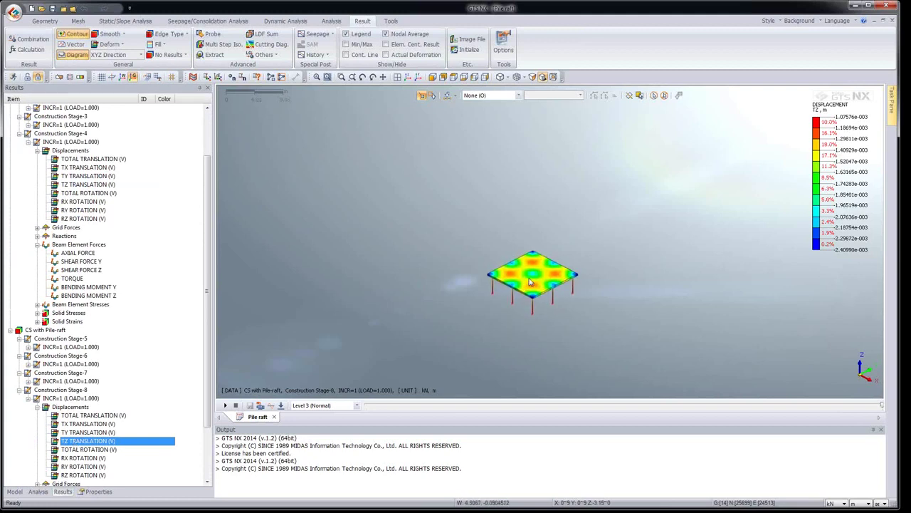
Step: Probe the pile raft's TZ displacement at four nodes, including the centre and points near the edges, and end the probing
{"action": "scroll", "coordinate": [530, 283], "scroll_direction": "up", "scroll_amount": 4}
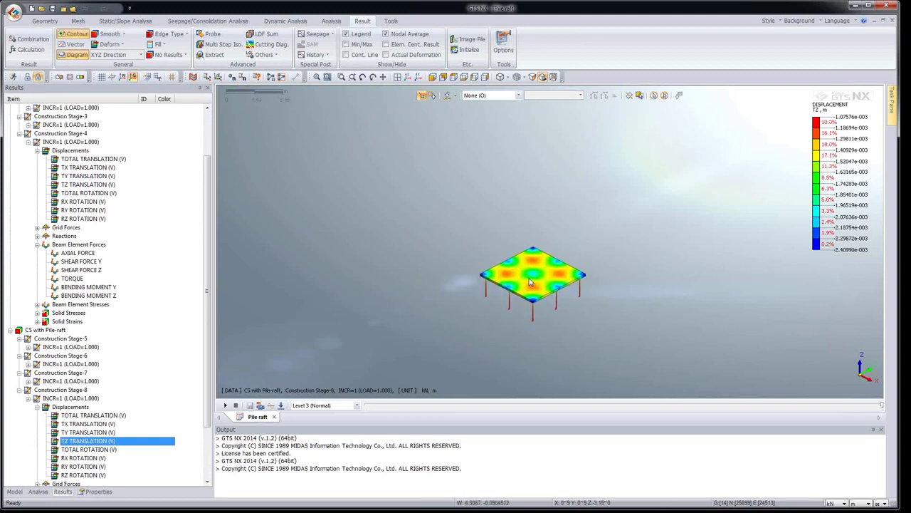
{"action": "left_click", "coordinate": [223, 34]}
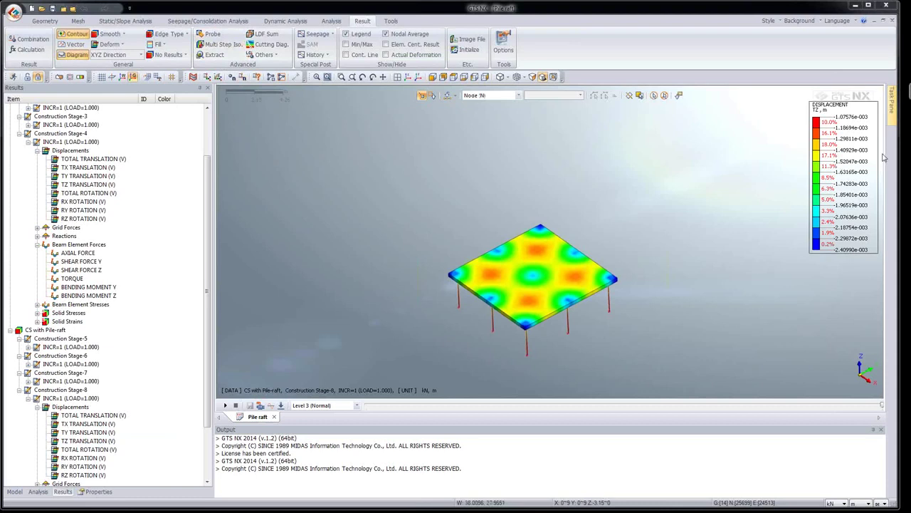
{"action": "left_click", "coordinate": [506, 251]}
{"action": "left_click", "coordinate": [533, 278]}
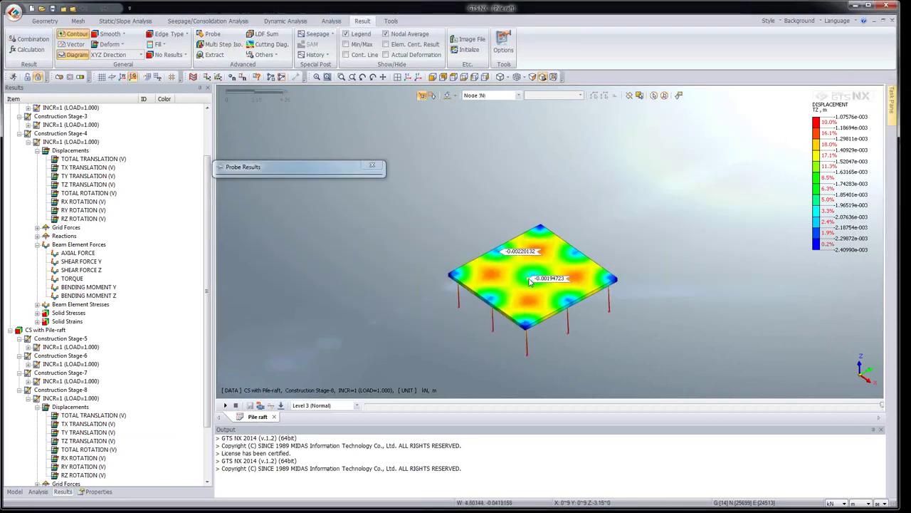
{"action": "left_click", "coordinate": [609, 275]}
{"action": "left_click", "coordinate": [560, 299]}
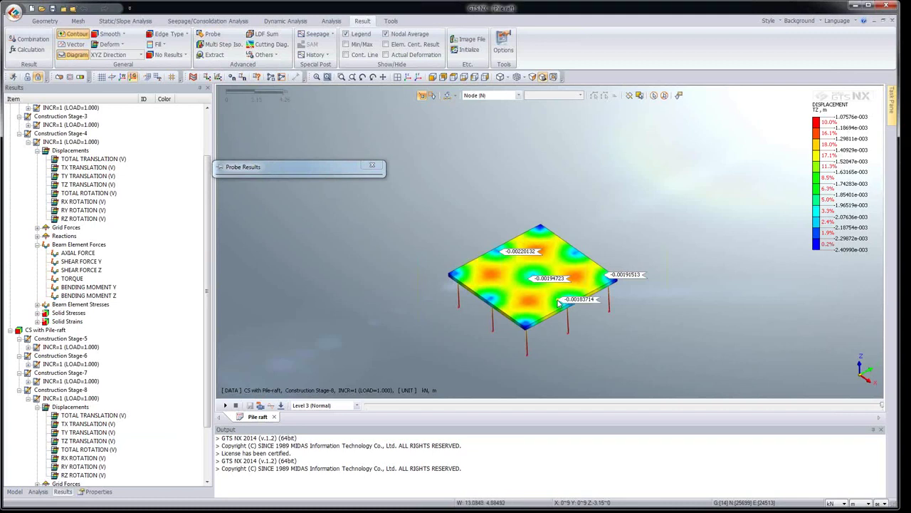
{"action": "left_click", "coordinate": [371, 167]}
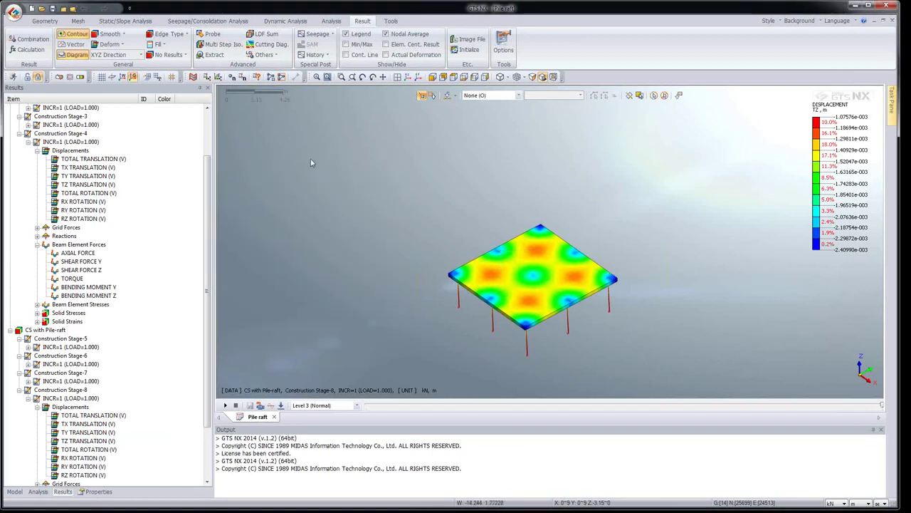
Step: Set up a results extraction of TZ TRANSLATION (V) for CS with raft, excluding Construction Stage-1
{"action": "left_click", "coordinate": [214, 57]}
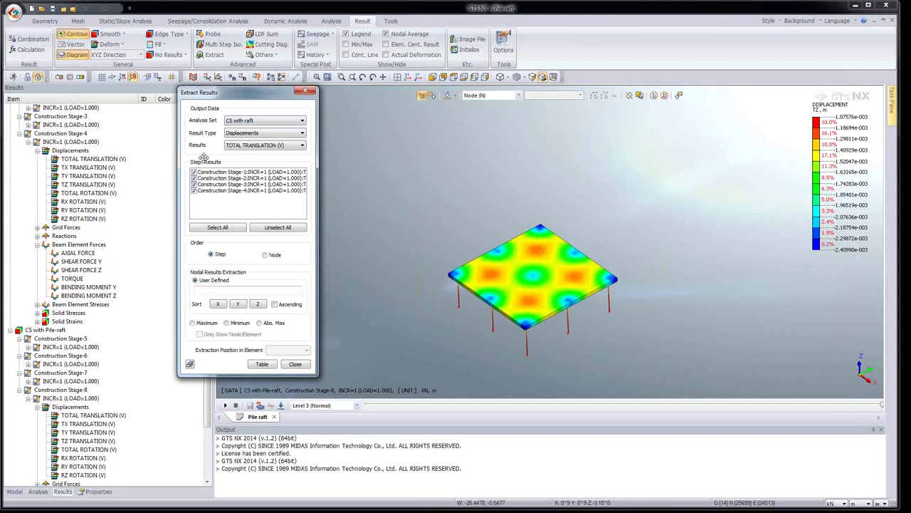
{"action": "left_click", "coordinate": [260, 146]}
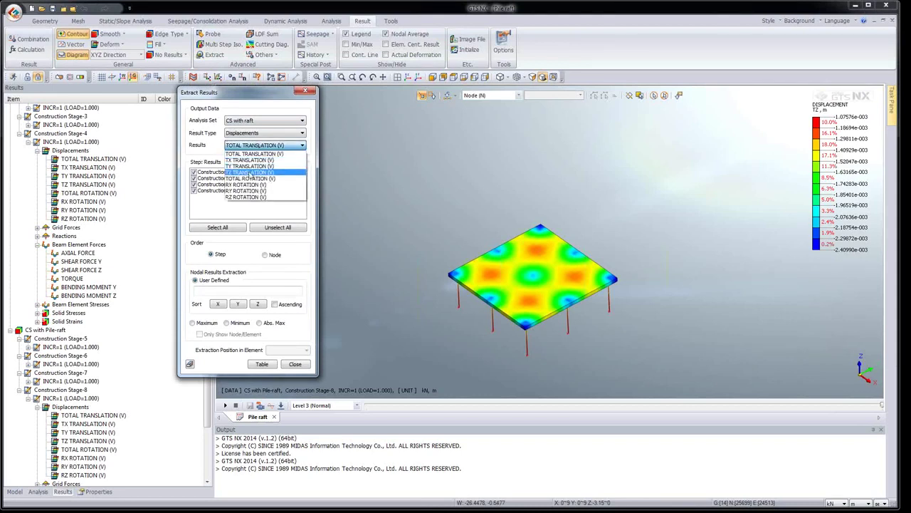
{"action": "left_click", "coordinate": [249, 172]}
{"action": "left_click", "coordinate": [194, 172]}
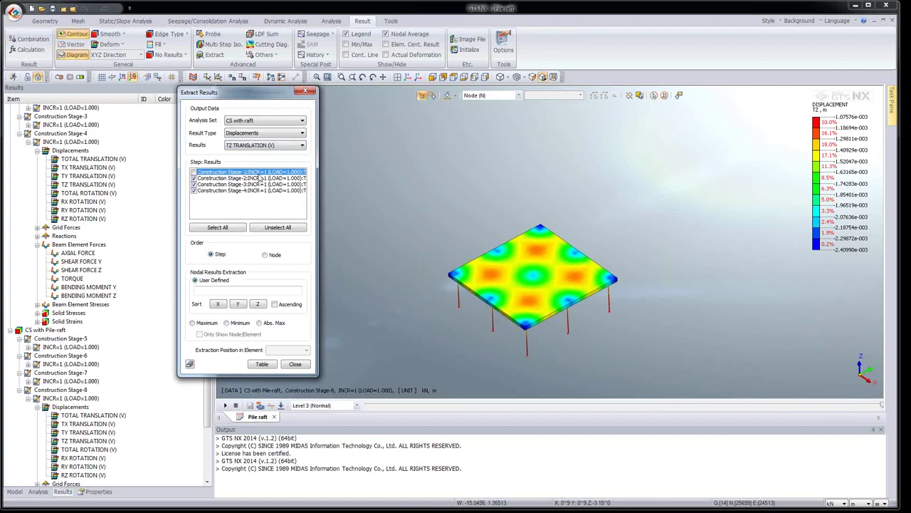
Step: Pick nodes 1314, 1237, 1233 and 1226 along one raft edge from corner to corner and tabulate their extracted displacements
{"action": "left_click", "coordinate": [454, 276]}
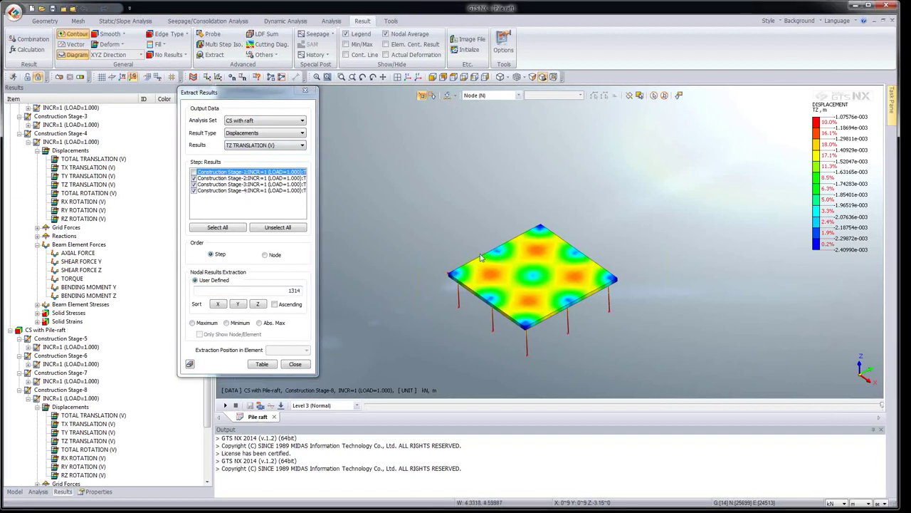
{"action": "left_click", "coordinate": [480, 258]}
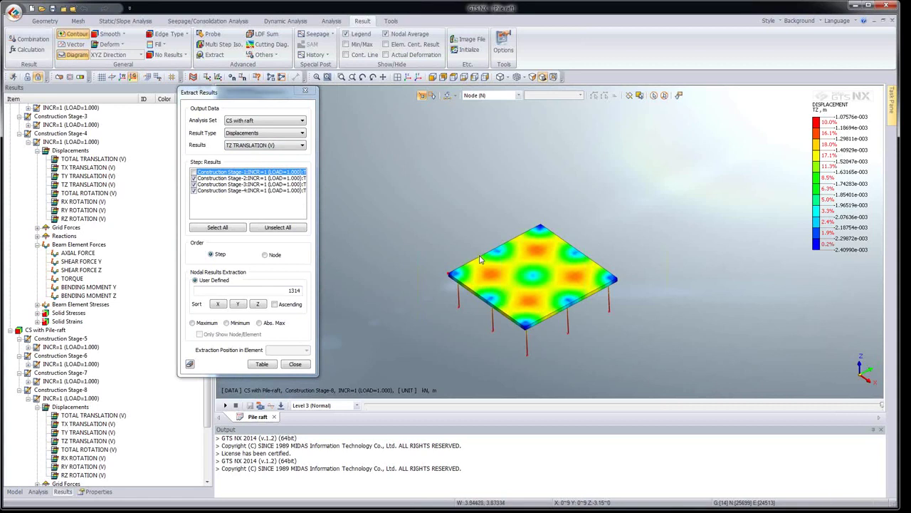
{"action": "left_click", "coordinate": [515, 237]}
{"action": "left_click", "coordinate": [538, 225]}
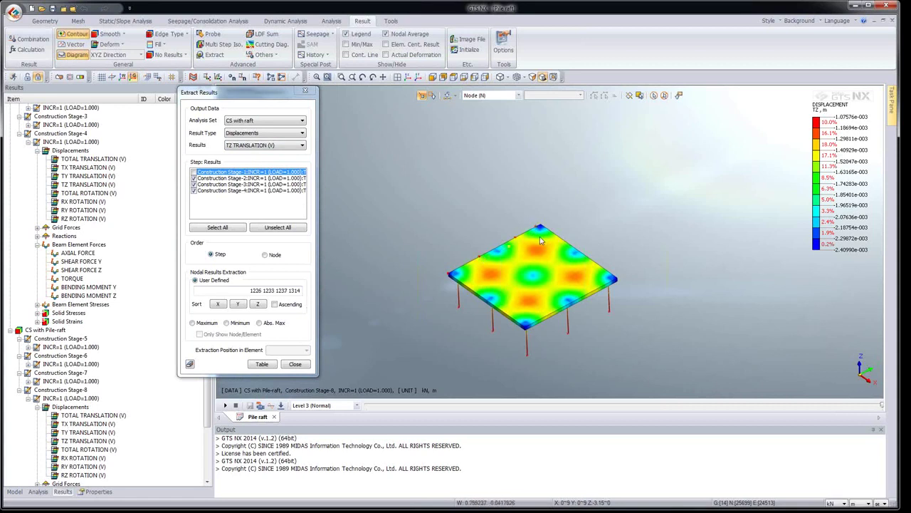
{"action": "left_click", "coordinate": [263, 364]}
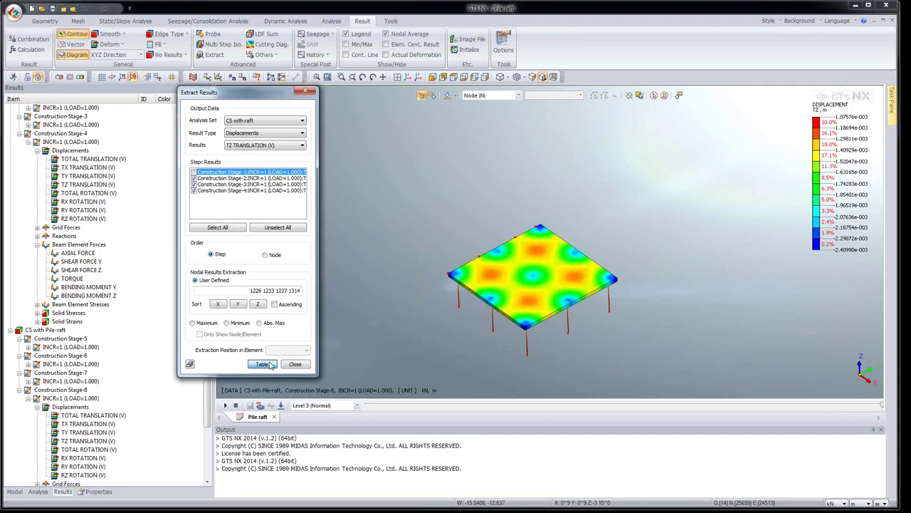
Step: Examine the node columns and the export options of the displacement table, and close it together with the Extract Results dialog
{"action": "left_click", "coordinate": [417, 96]}
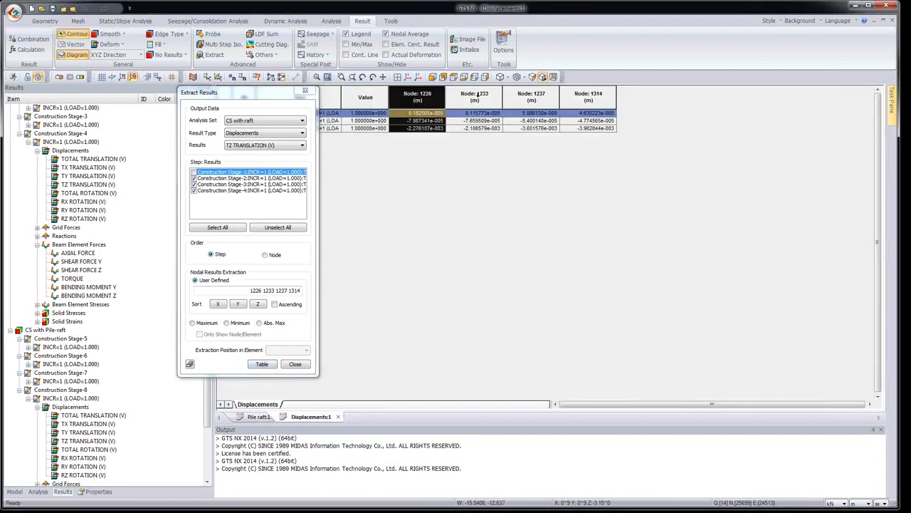
{"action": "left_click", "coordinate": [475, 97]}
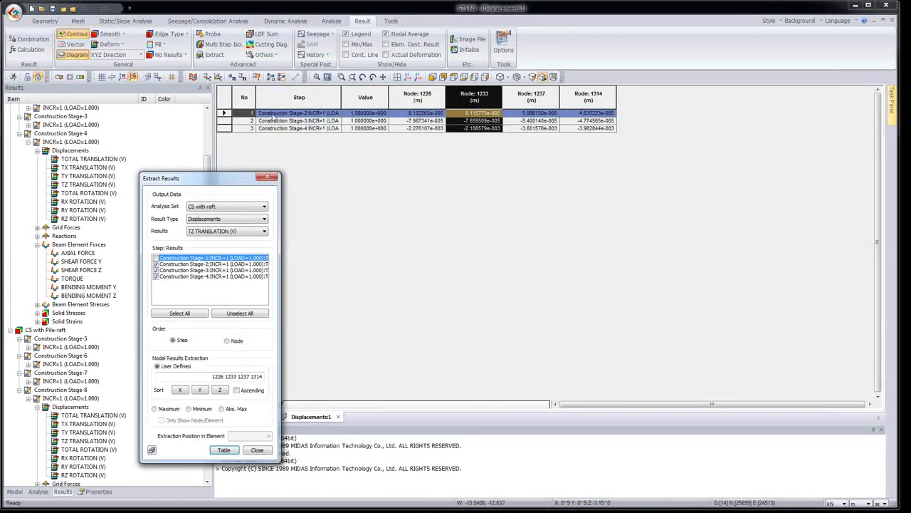
{"action": "left_click", "coordinate": [249, 119]}
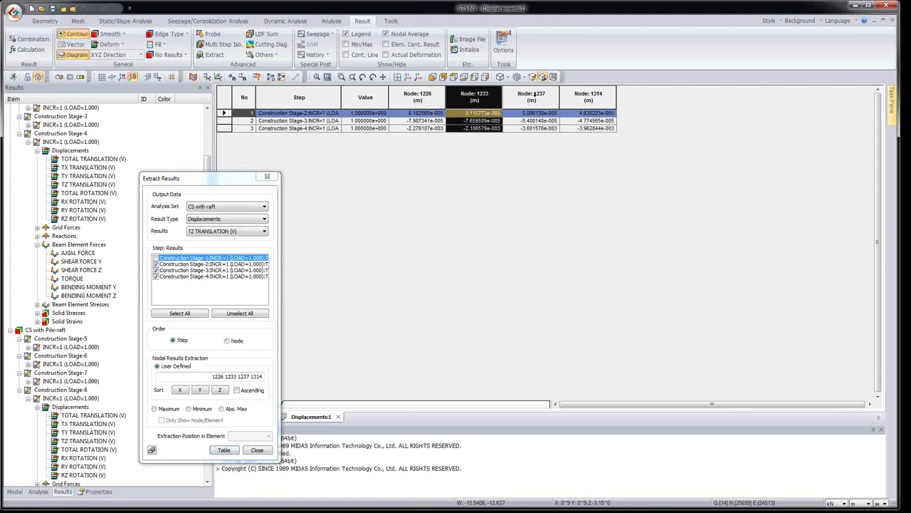
{"action": "left_click", "coordinate": [533, 94]}
{"action": "left_click", "coordinate": [573, 94]}
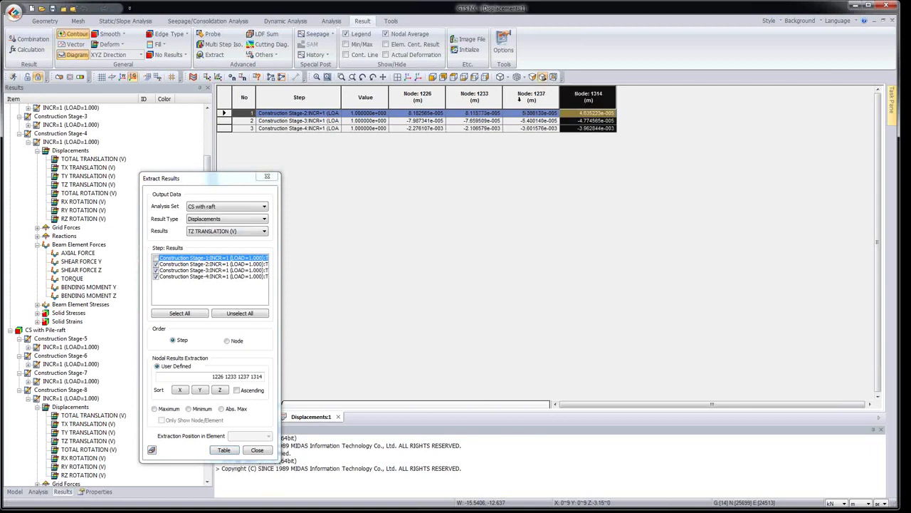
{"action": "right_click", "coordinate": [522, 101]}
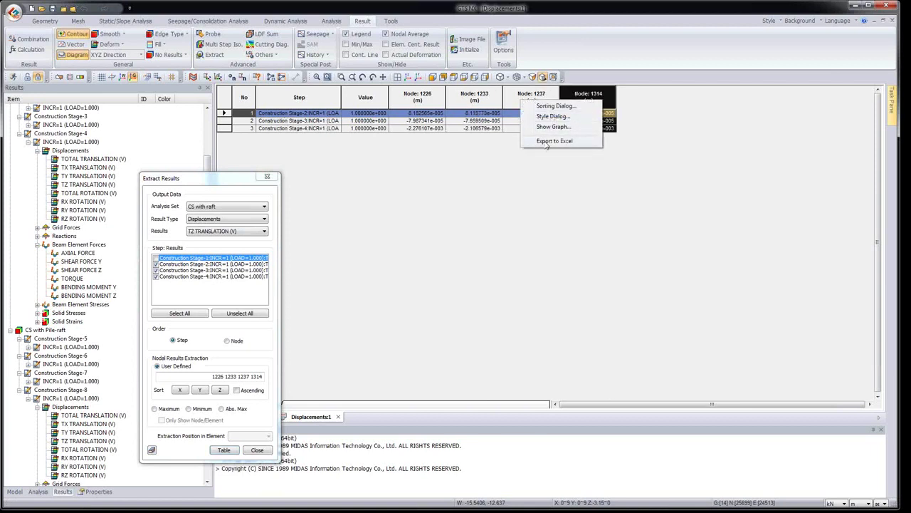
{"action": "left_click", "coordinate": [270, 179]}
{"action": "left_click", "coordinate": [339, 417]}
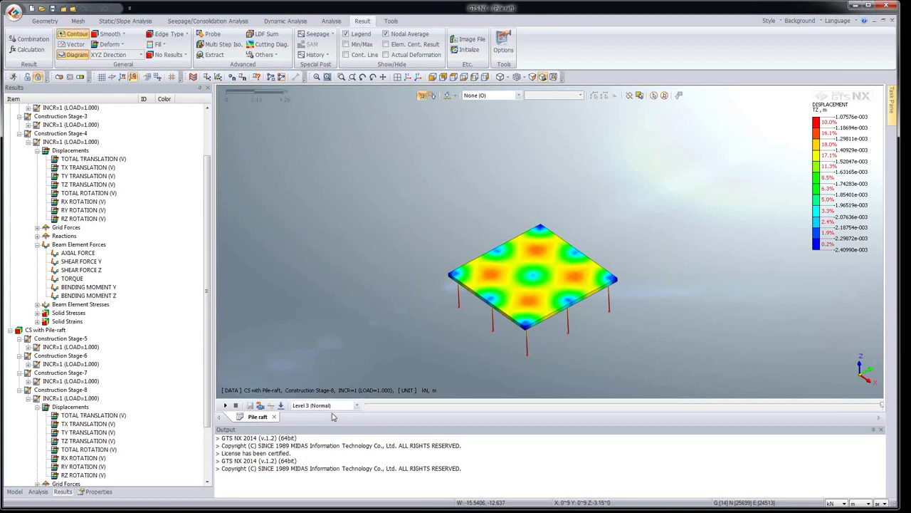
Step: Go through the Construction Stage-8 pile beam forces: axial force, shear force Y, torque, and bending moments Y and Z
{"action": "scroll", "coordinate": [205, 395], "scroll_direction": "down", "scroll_amount": 2}
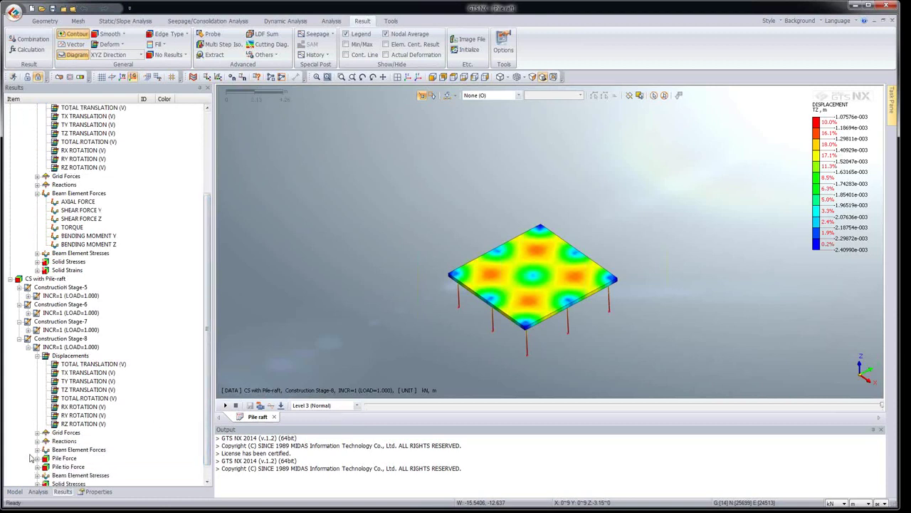
{"action": "scroll", "coordinate": [42, 450], "scroll_direction": "down", "scroll_amount": 1}
{"action": "left_click", "coordinate": [78, 433]}
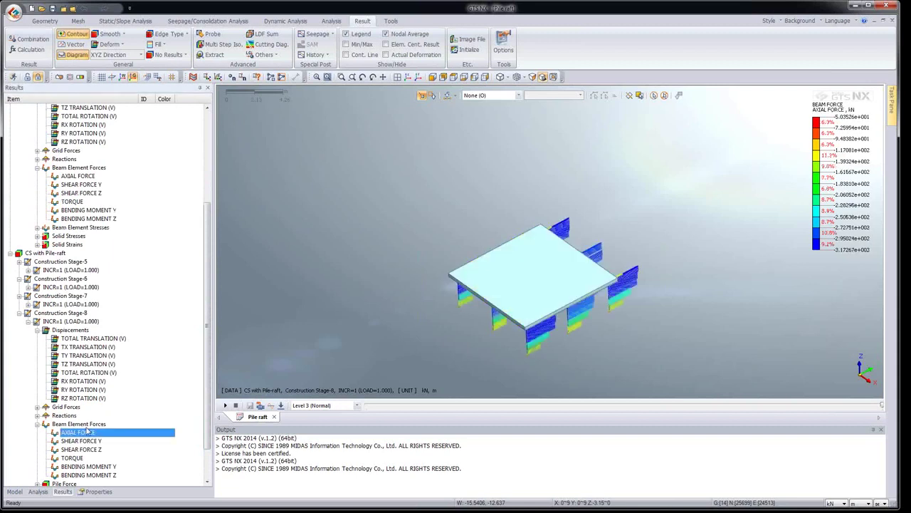
{"action": "left_click", "coordinate": [82, 442]}
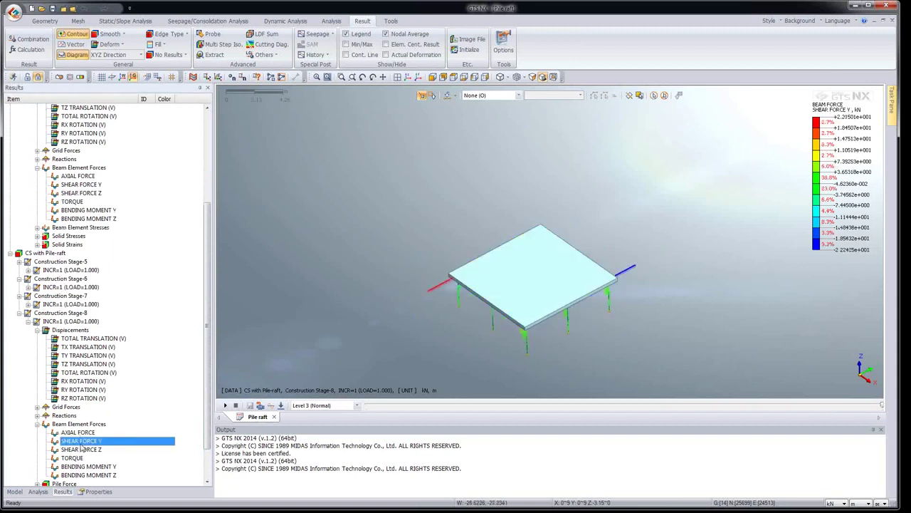
{"action": "left_click", "coordinate": [76, 458]}
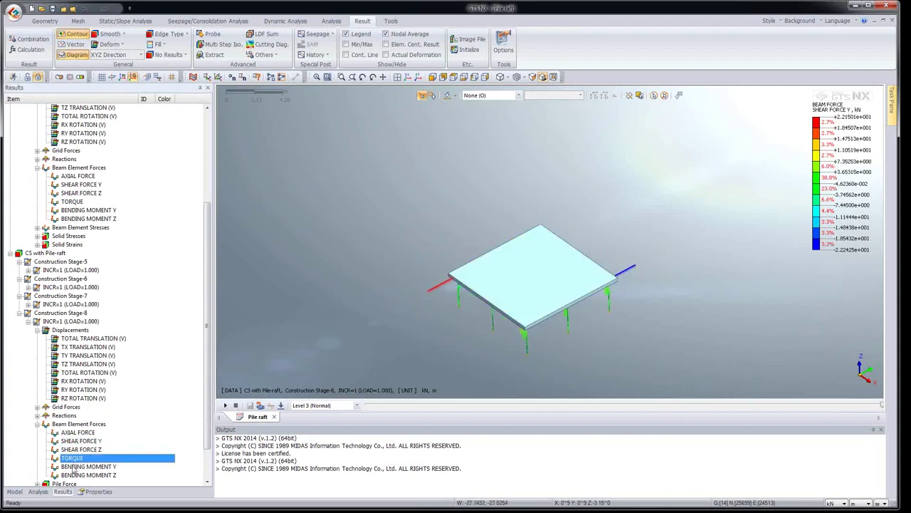
{"action": "left_click", "coordinate": [75, 467]}
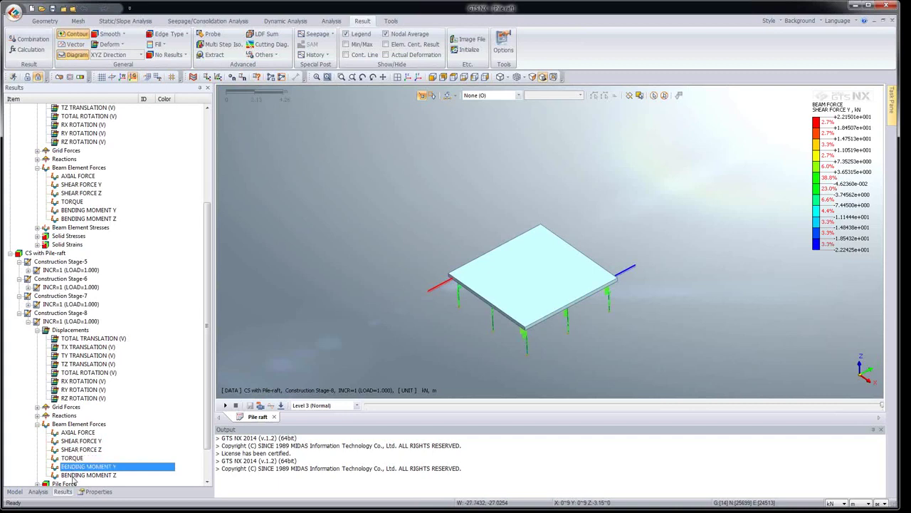
{"action": "left_click", "coordinate": [74, 475]}
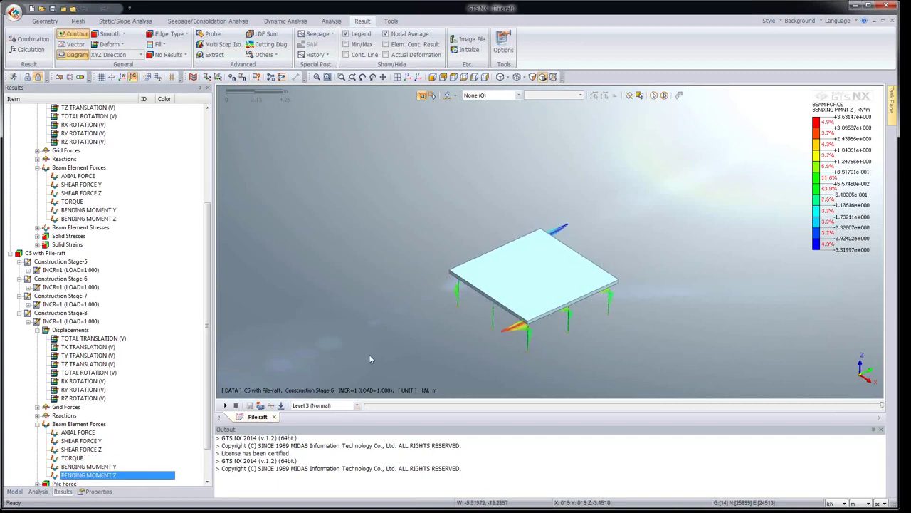
{"action": "middle_click_drag", "start_coordinate": [369, 356], "coordinate": [356, 351]}
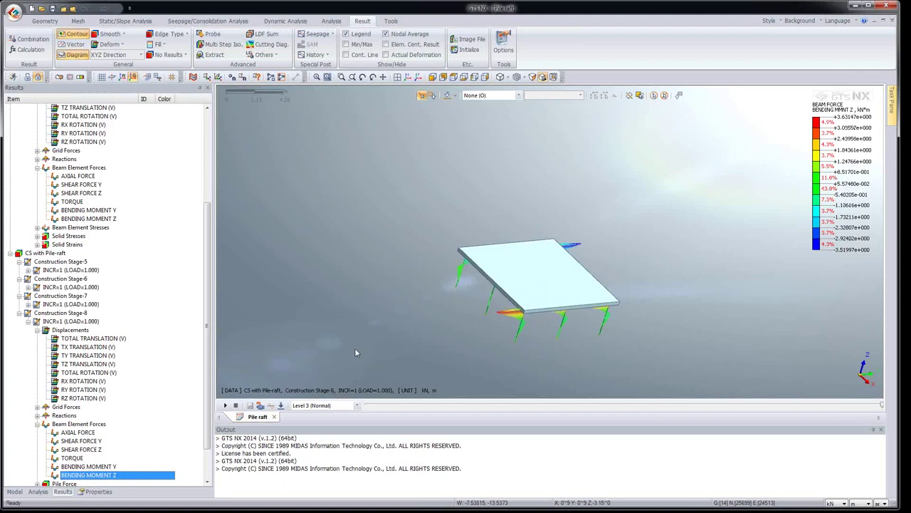